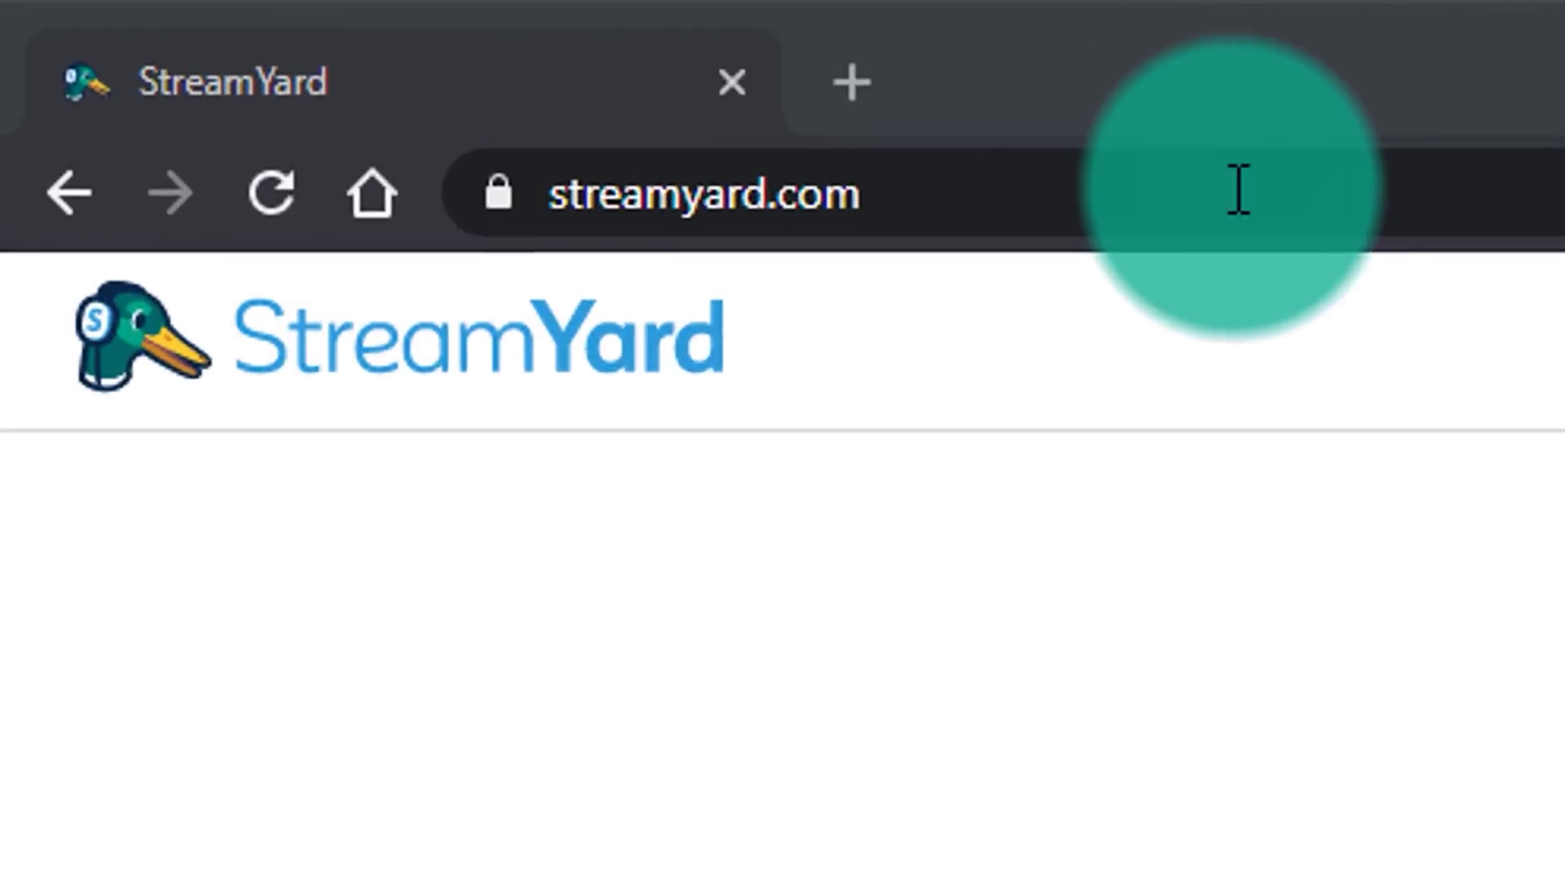
Step: Go to streamyard.com, enter the account's email address and request a login code
left_click(382, 61)
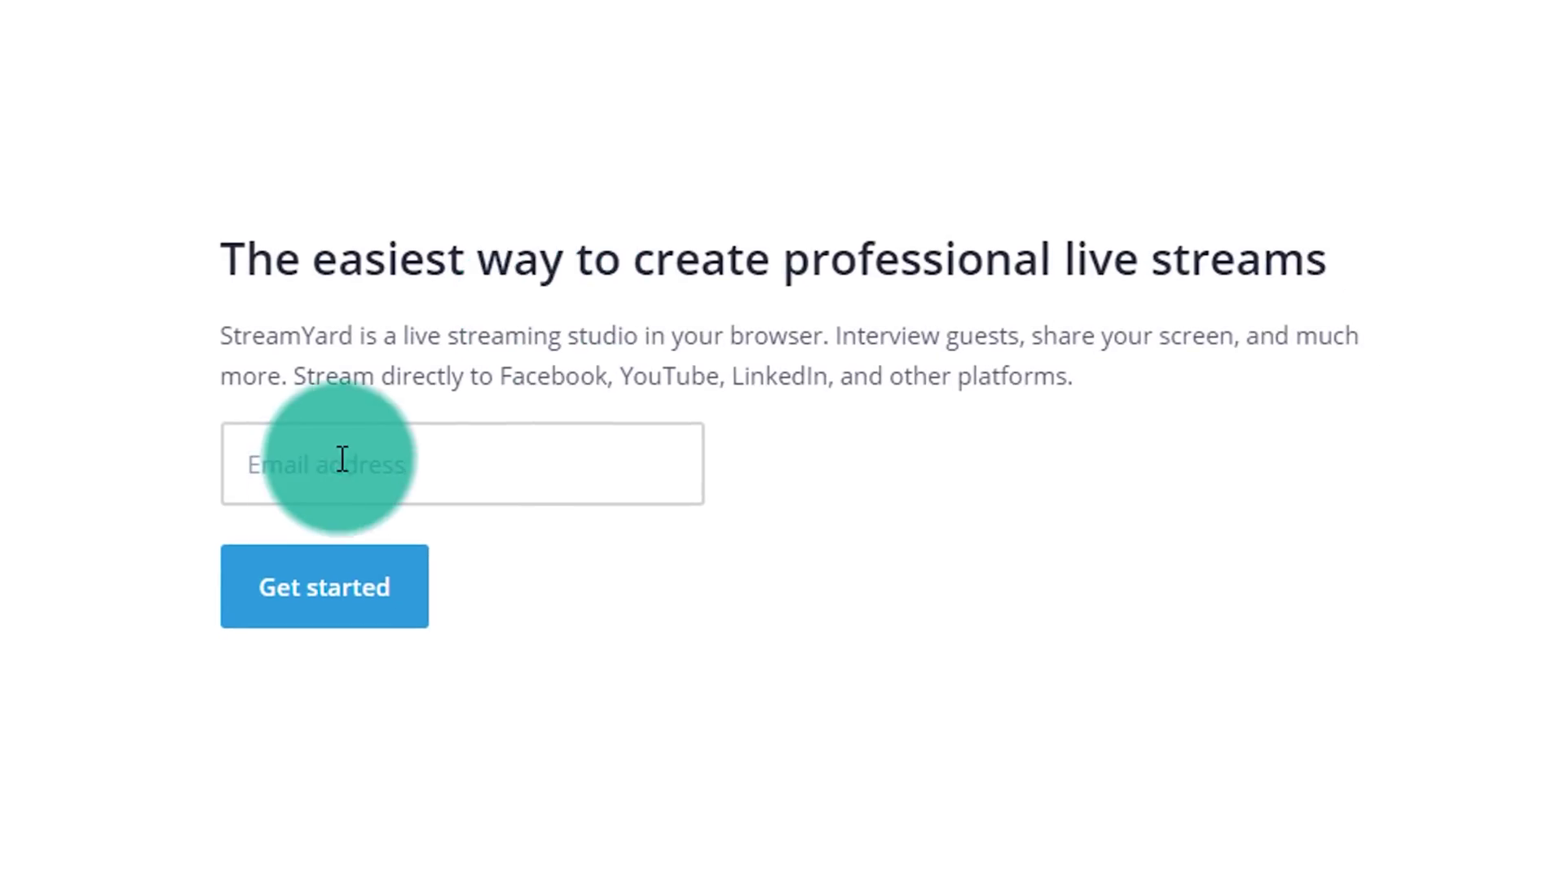
left_click(383, 431)
left_click(363, 570)
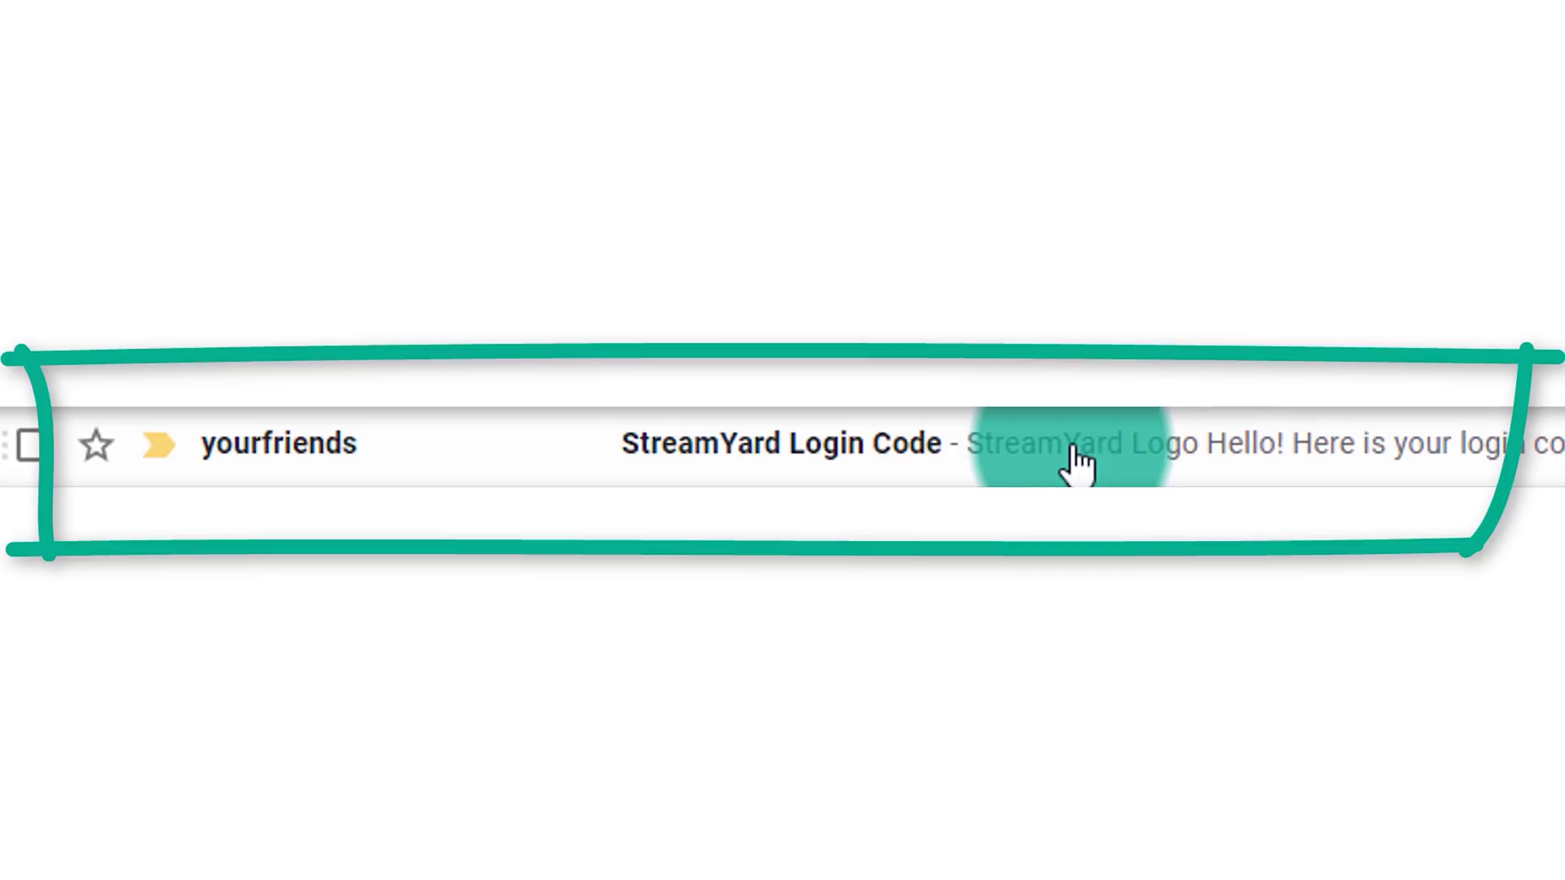
Step: Copy the login code from the StreamYard Login Code email, paste it into the 6 digit code field and log in
left_click(1184, 465)
left_click_drag(447, 445, 332, 419)
key("ctrl+c")
left_click(339, 426)
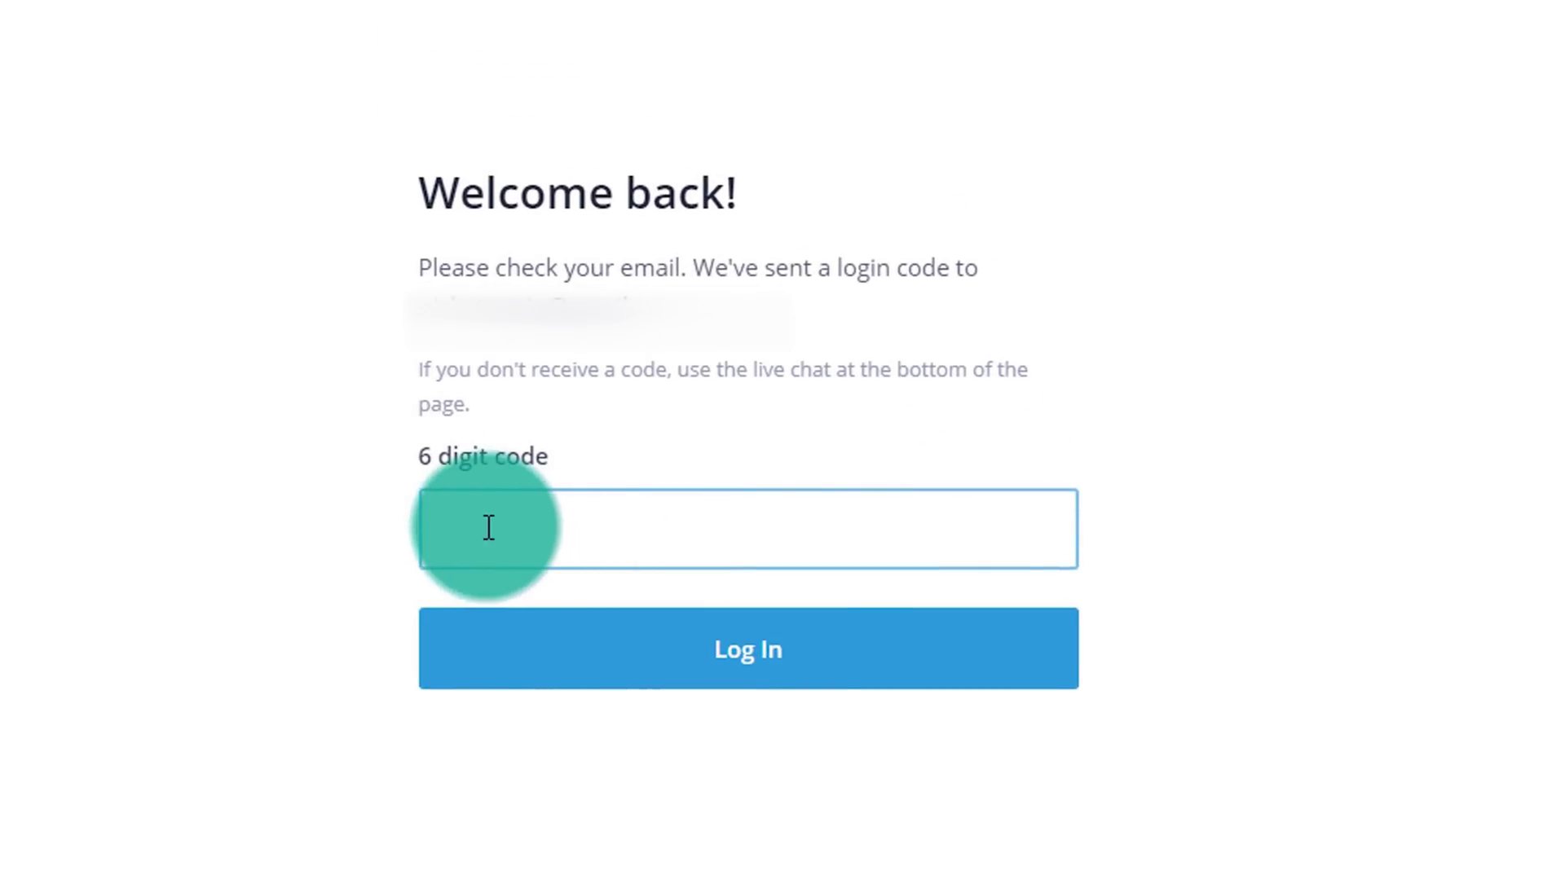
right_click(488, 528)
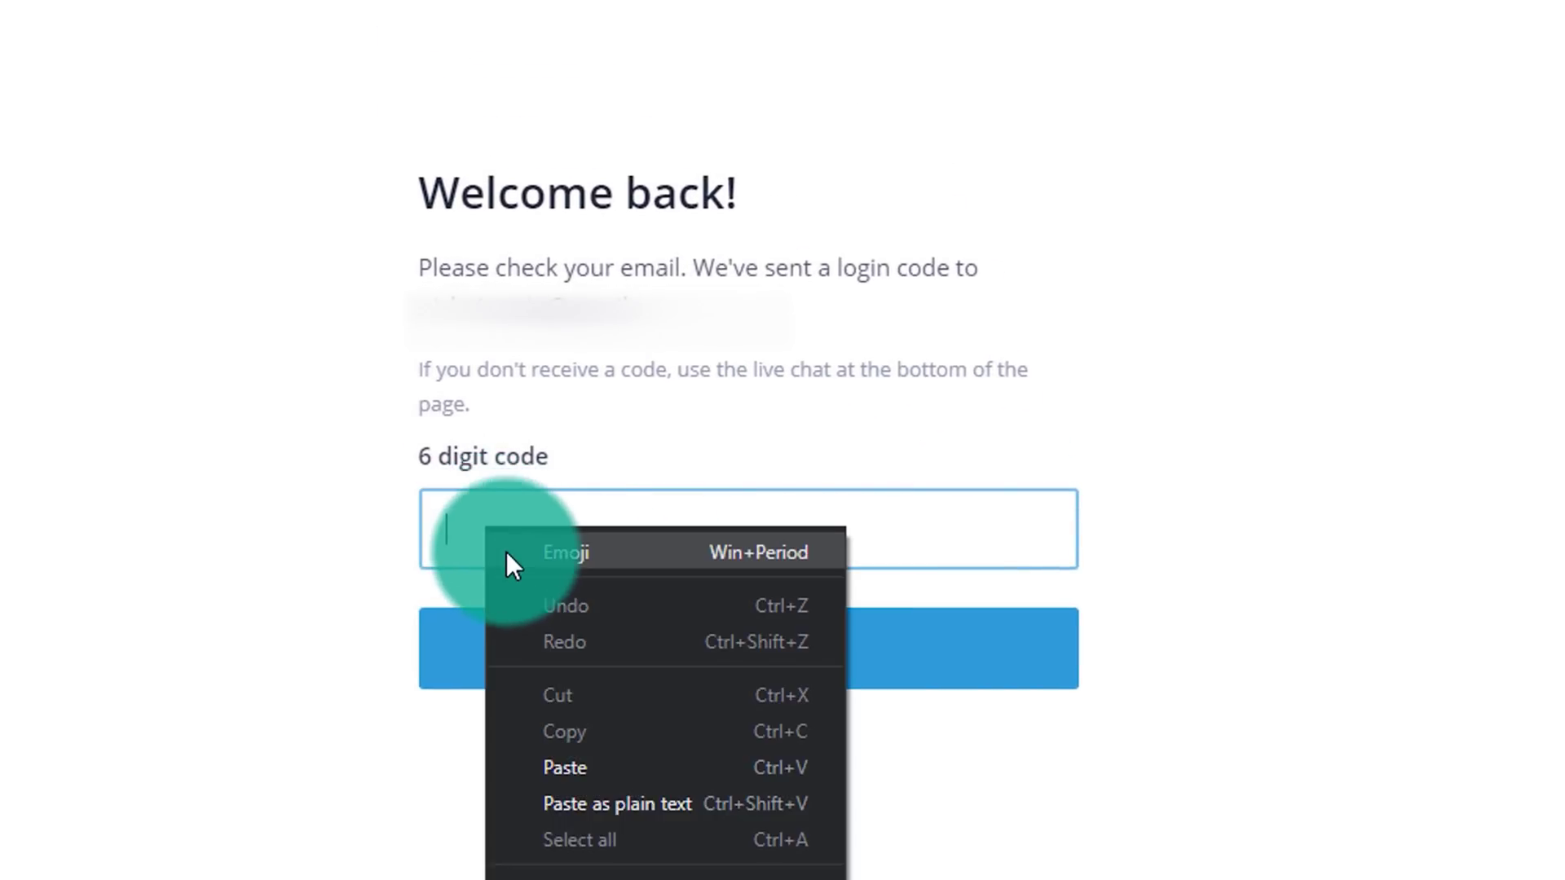
left_click(598, 775)
left_click(731, 664)
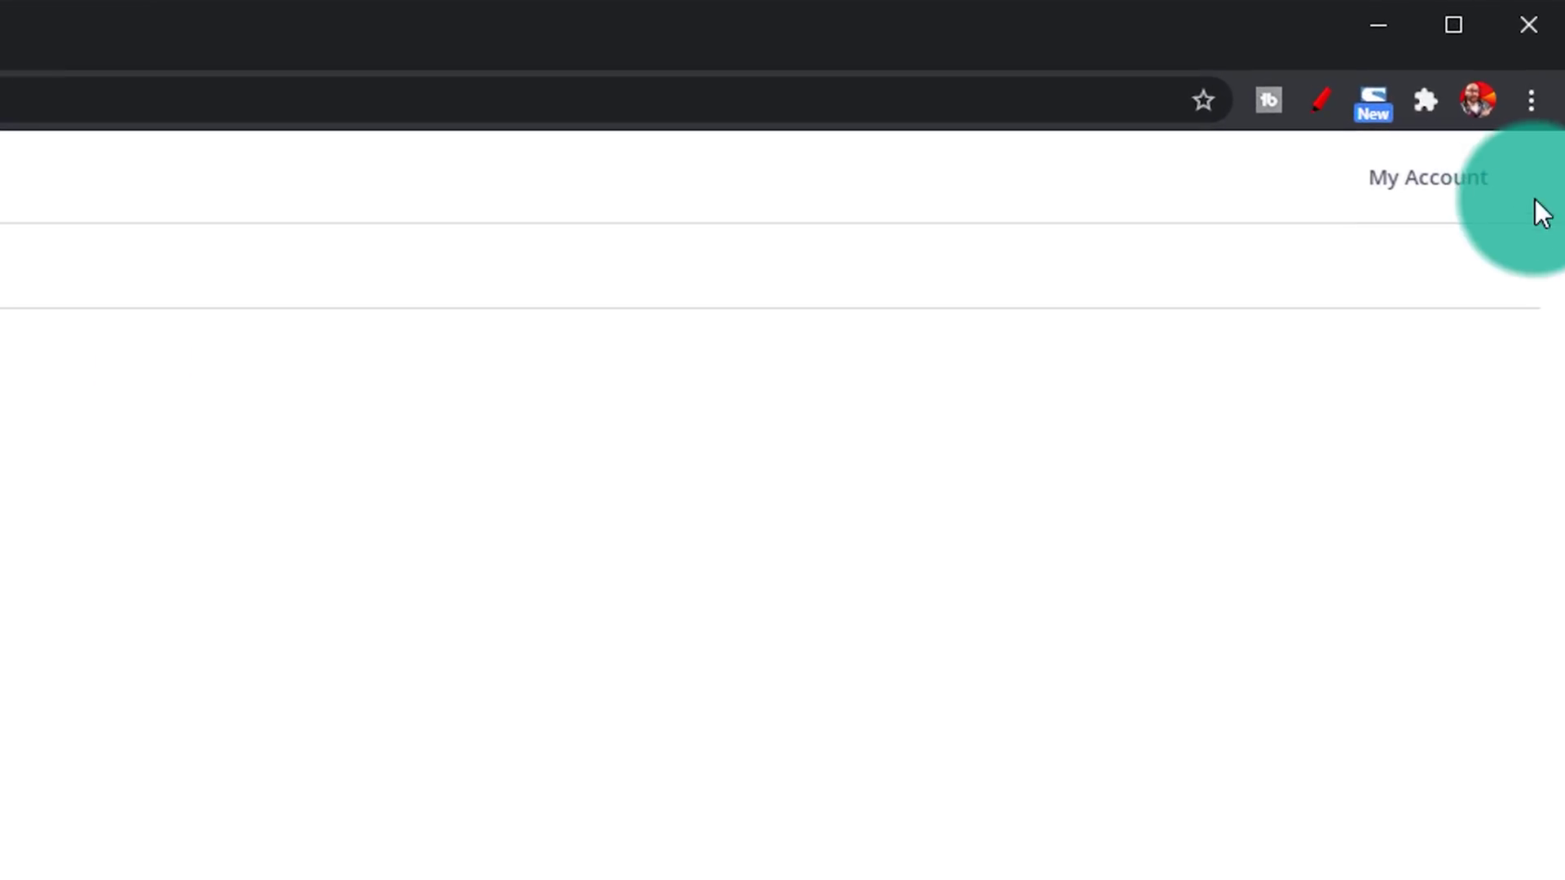
Step: Look over the account options and the list of past broadcasts
left_click(1479, 129)
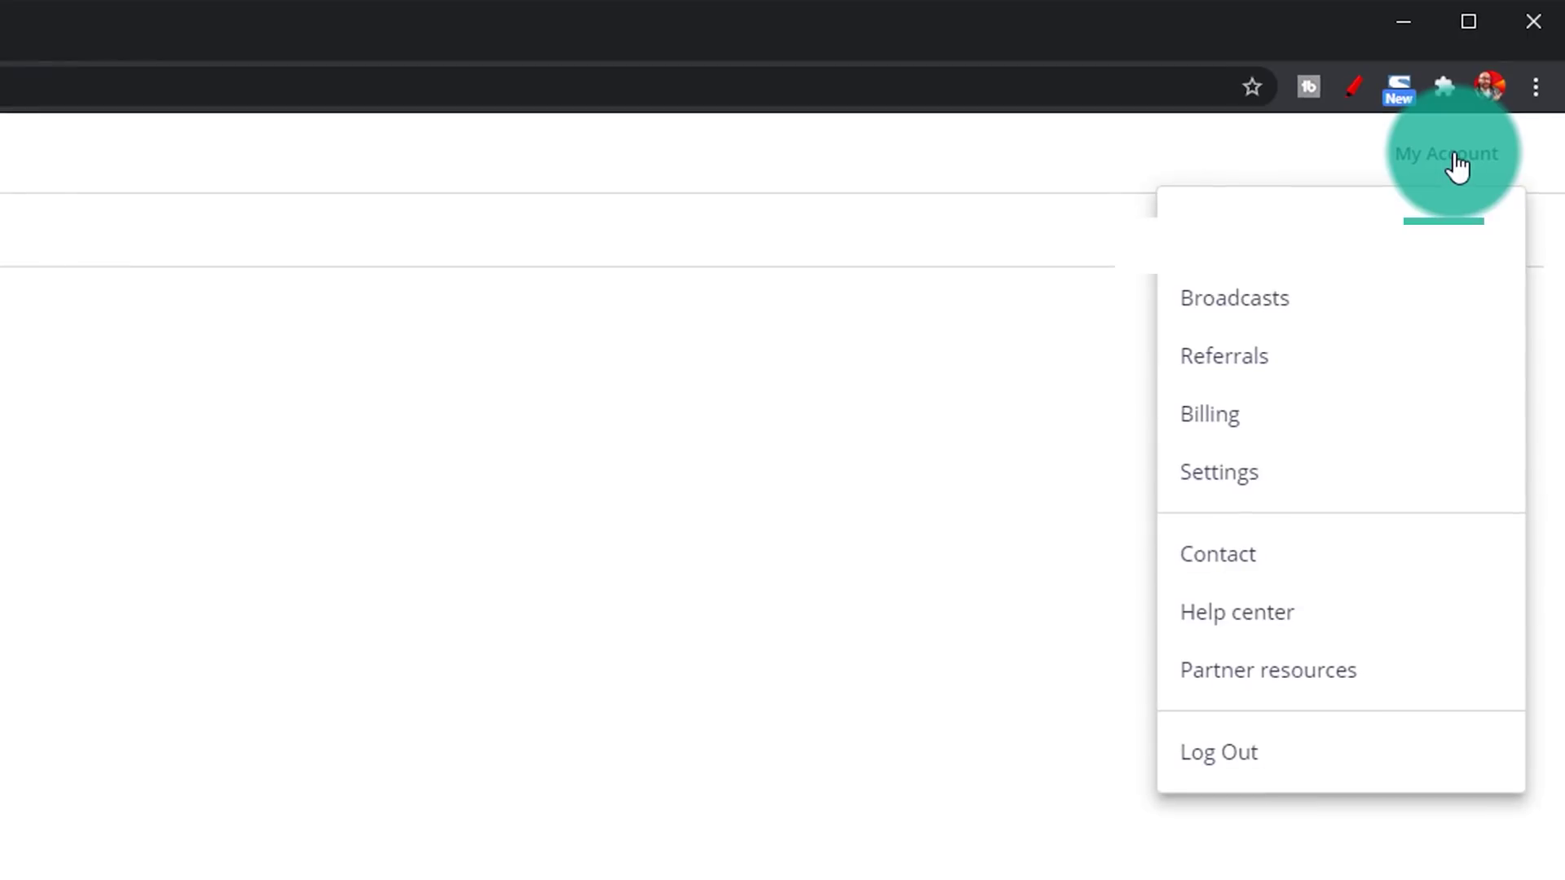
left_click(1455, 169)
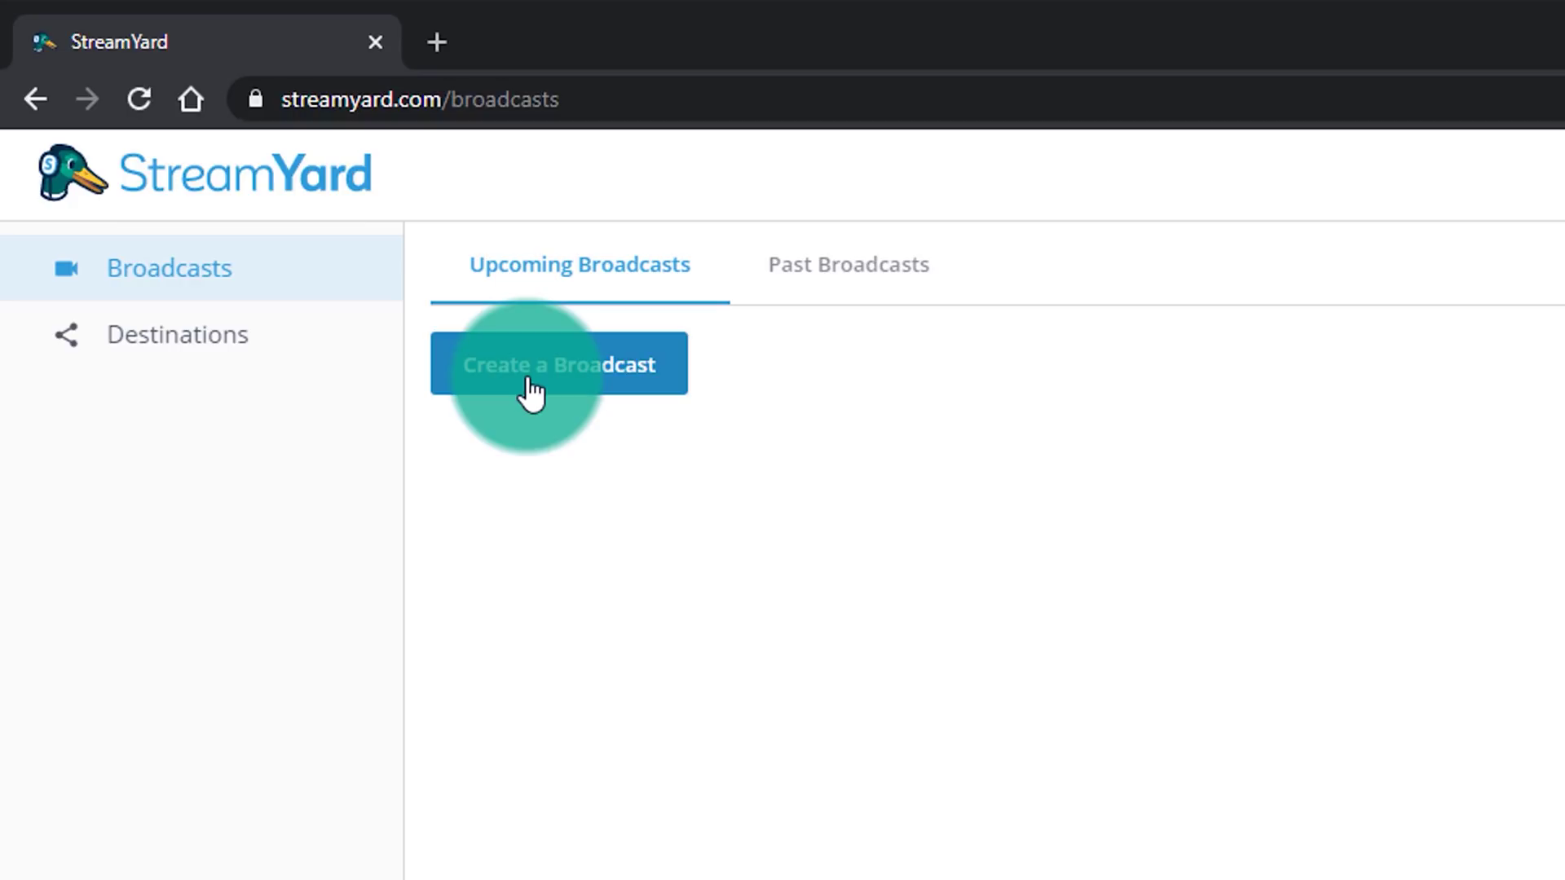
left_click(848, 273)
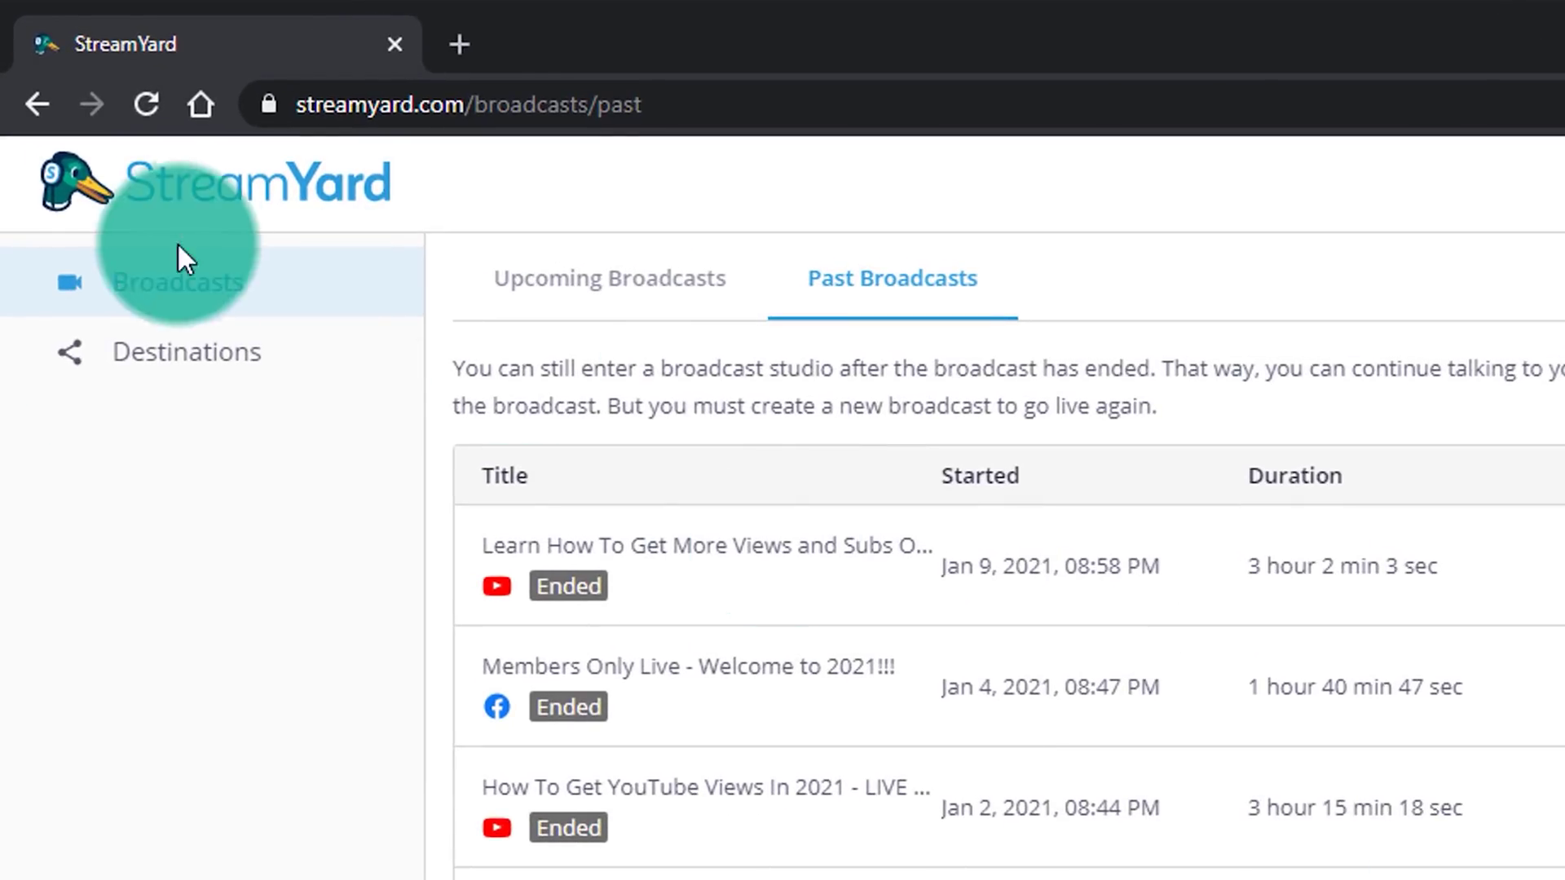
Step: Add the Nimminati VIP Facebook group as a streaming destination, granting the Facebook permissions
left_click(167, 354)
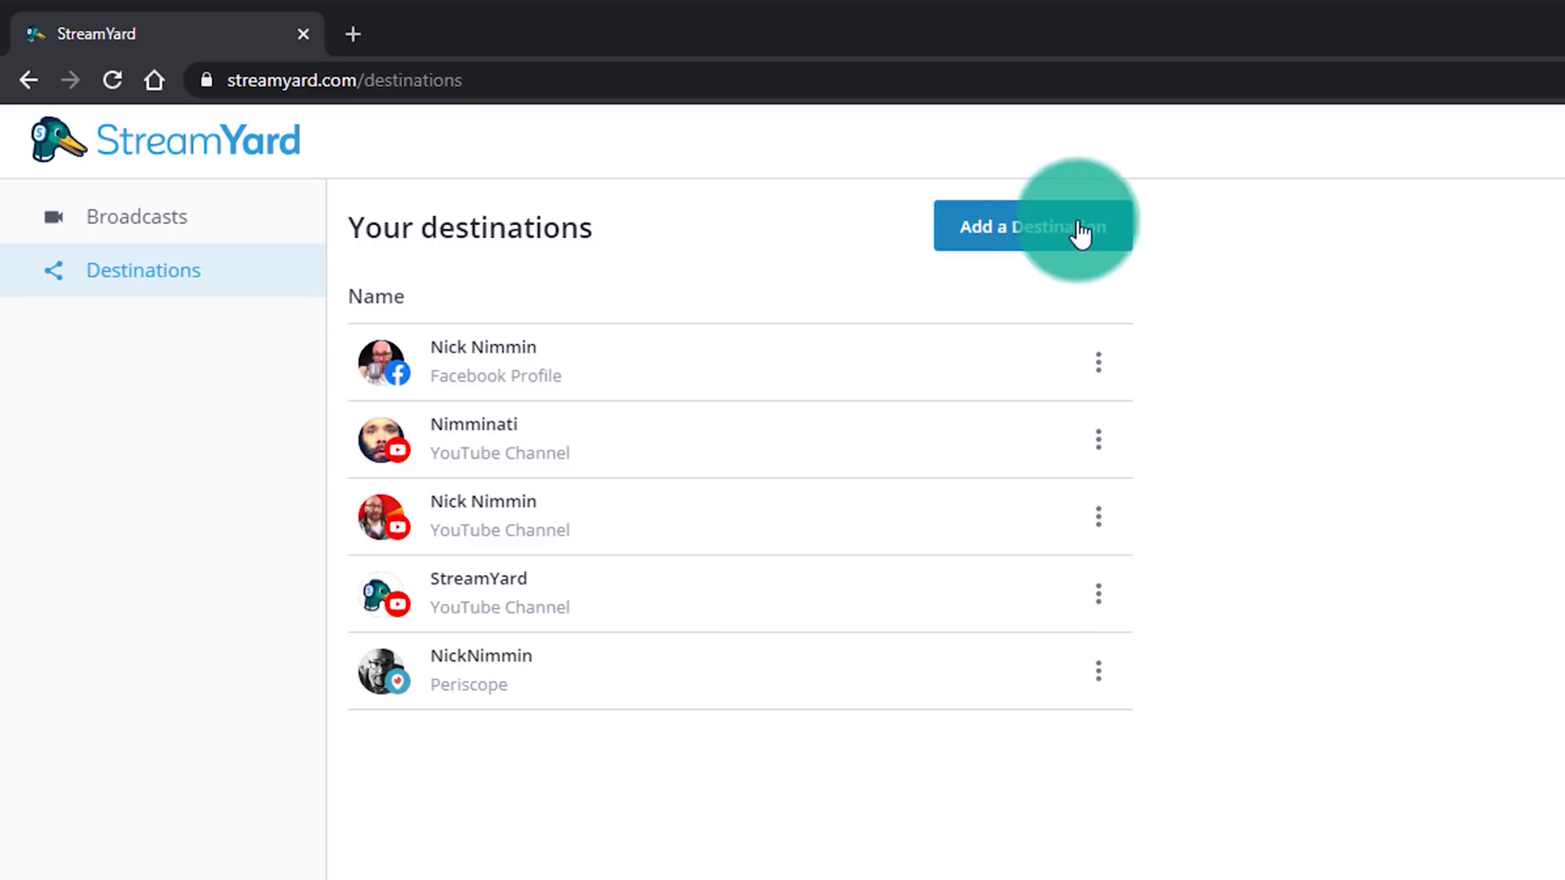
left_click(1052, 241)
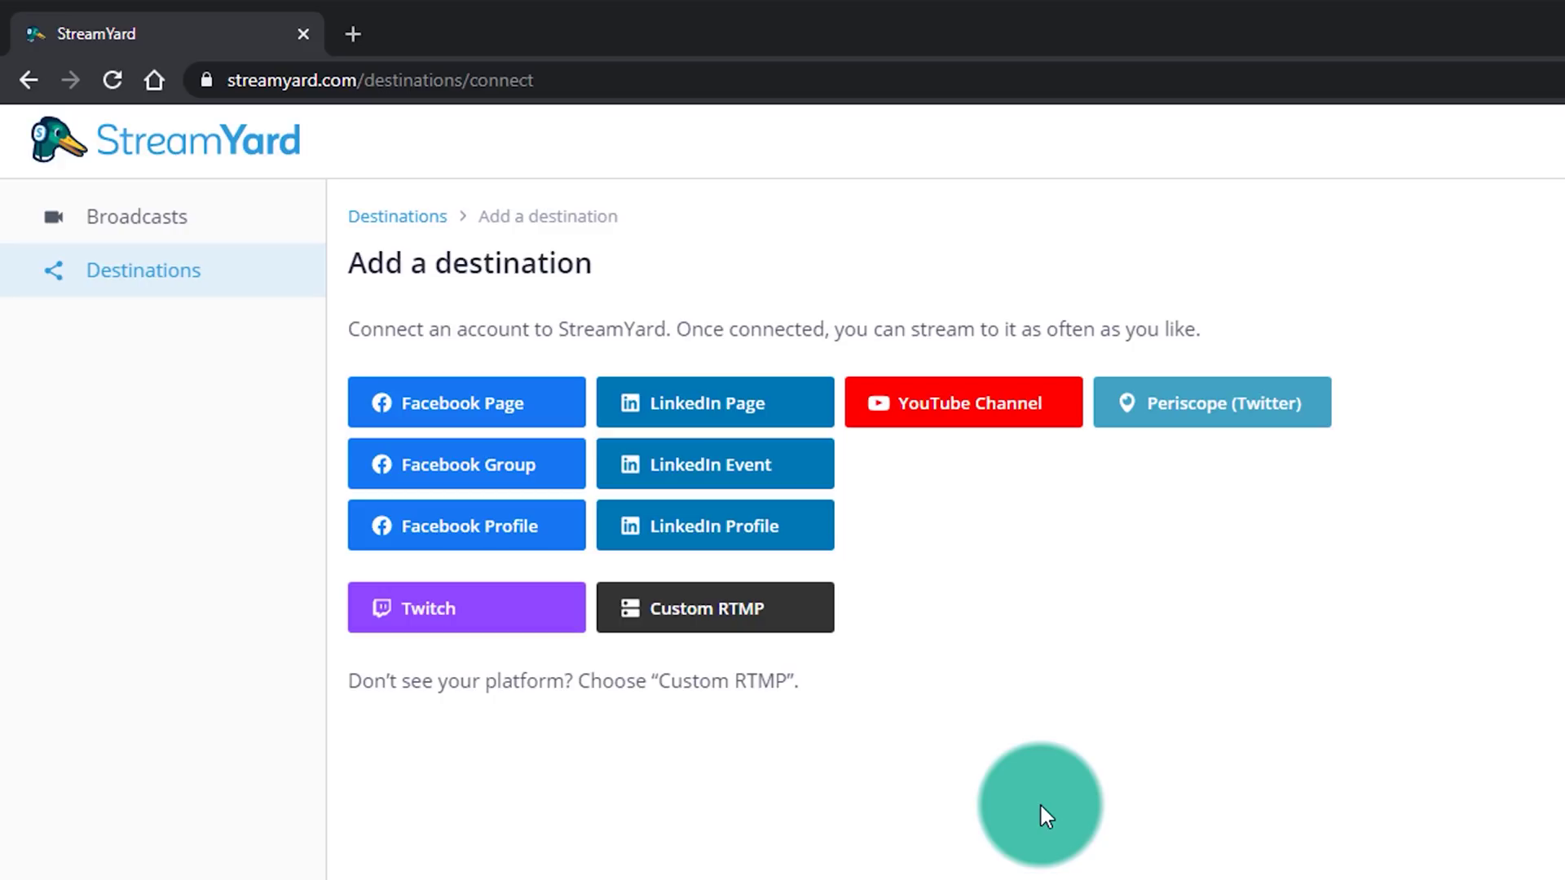
left_click(447, 472)
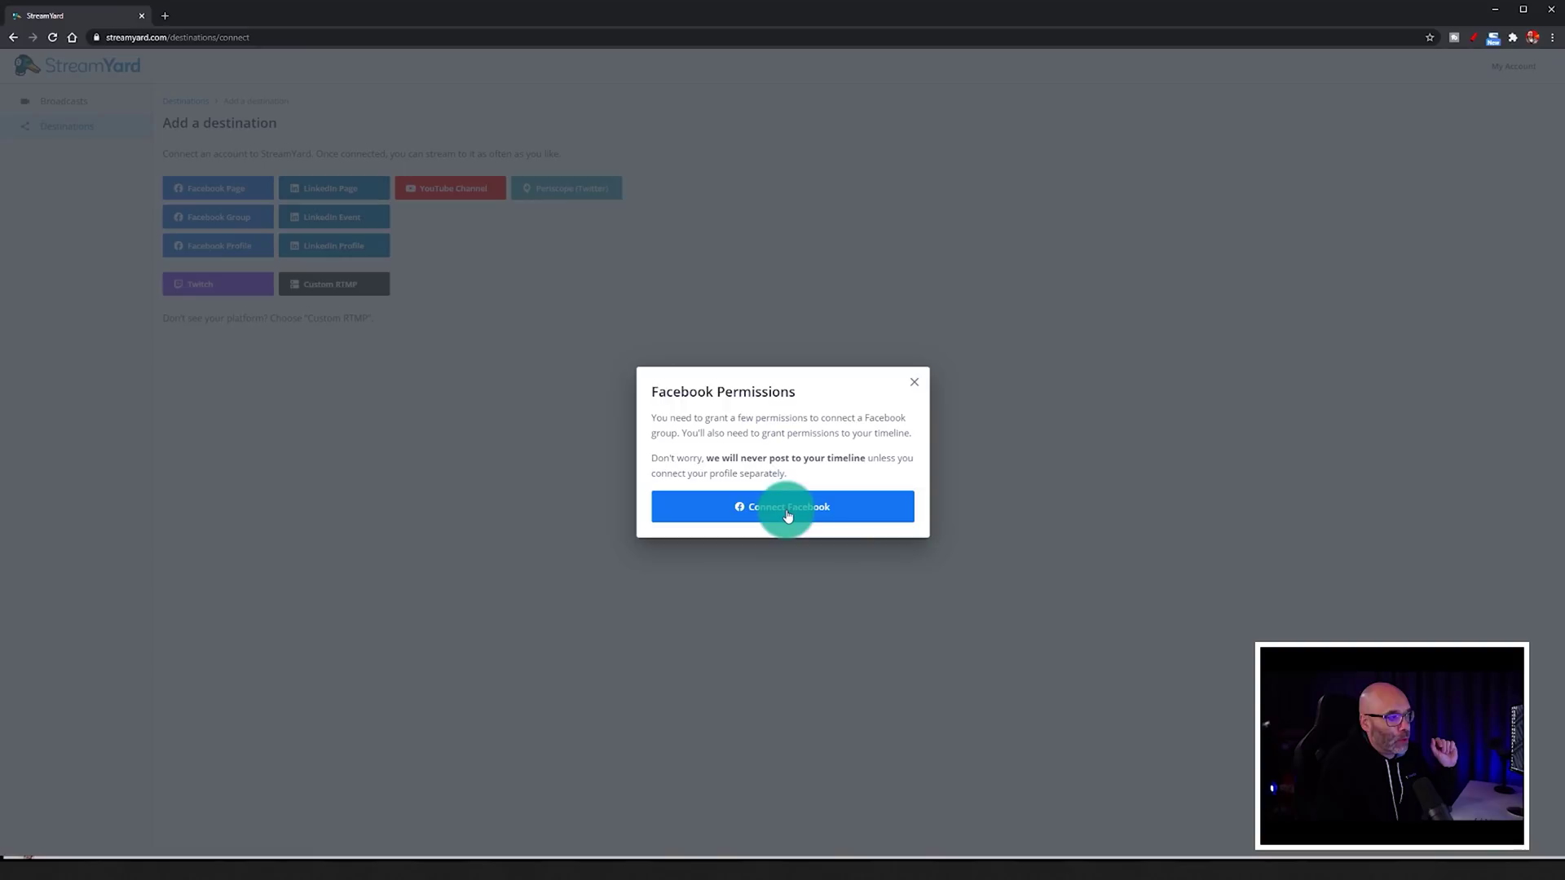
left_click(789, 516)
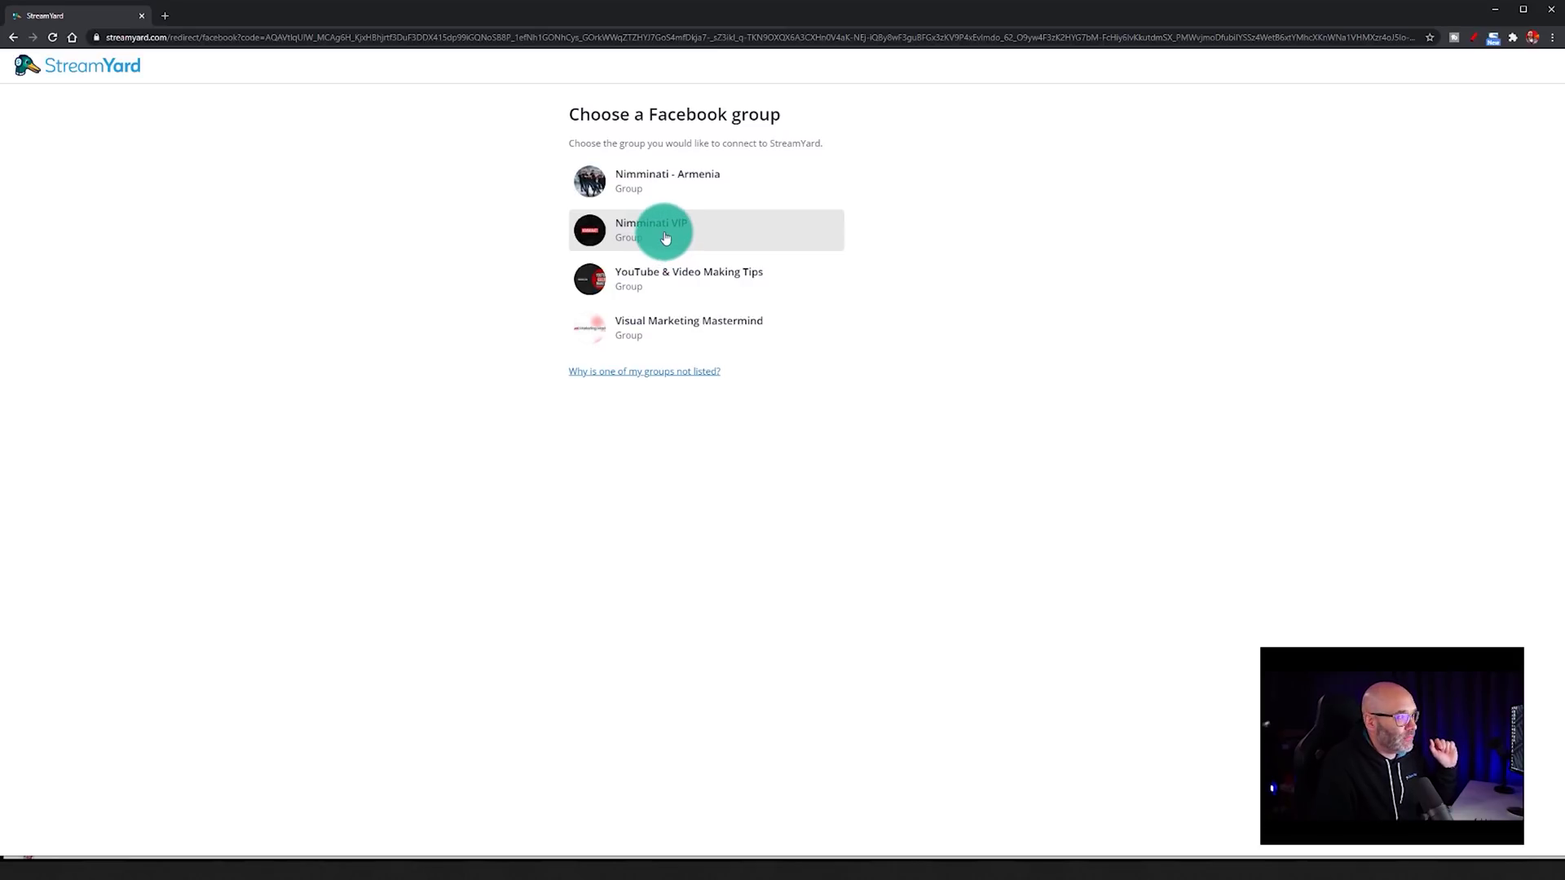
left_click(665, 237)
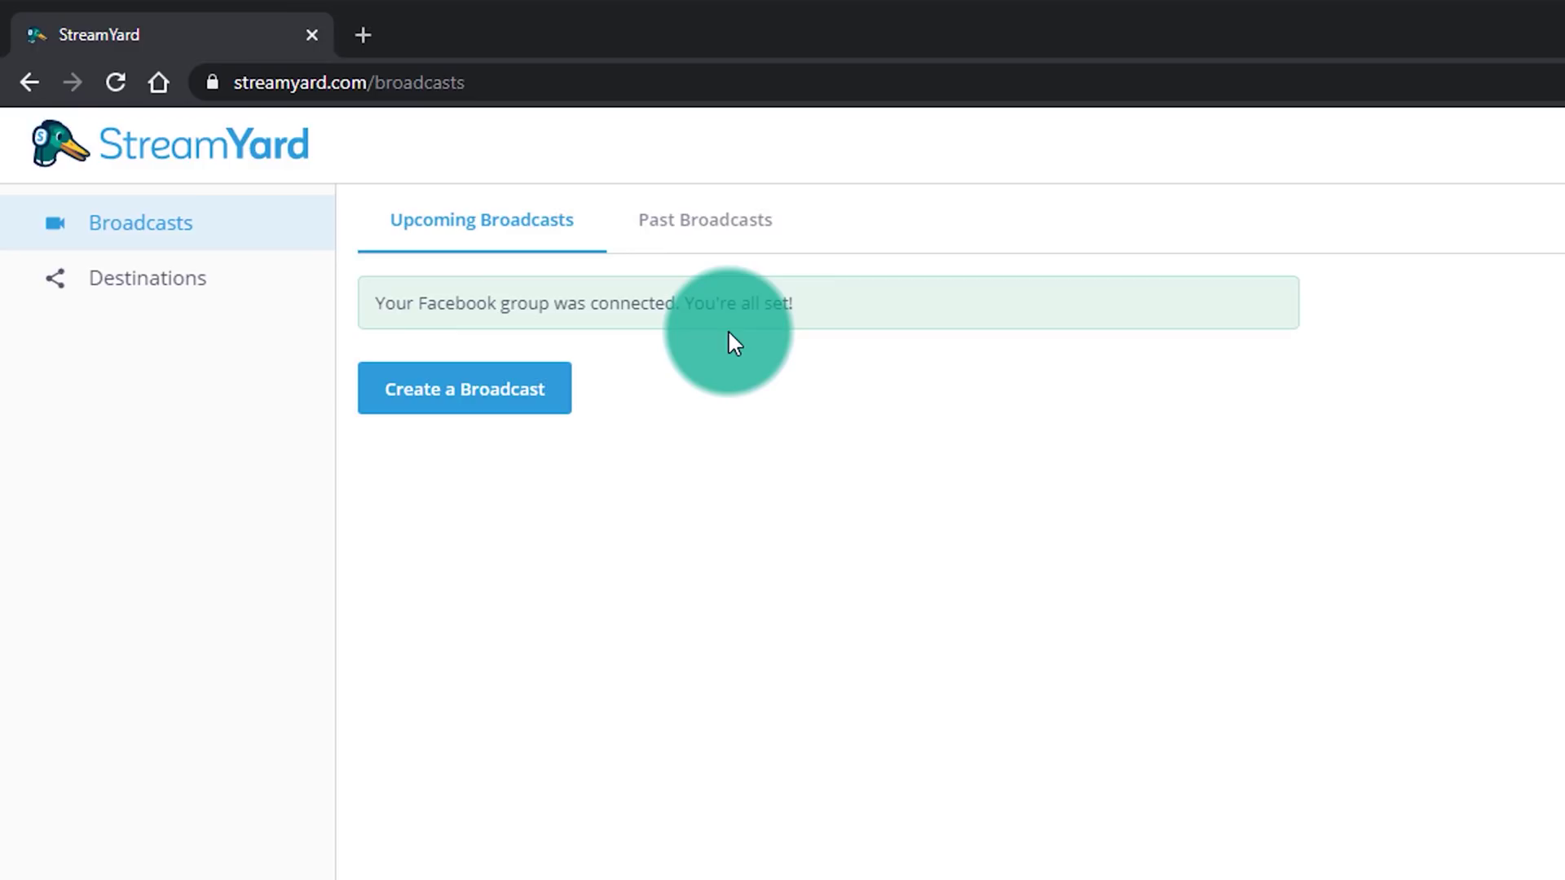
Step: Add a YouTube channel as a destination and allow StreamYard to manage the chosen Google account's YouTube account
left_click(179, 304)
left_click(1063, 234)
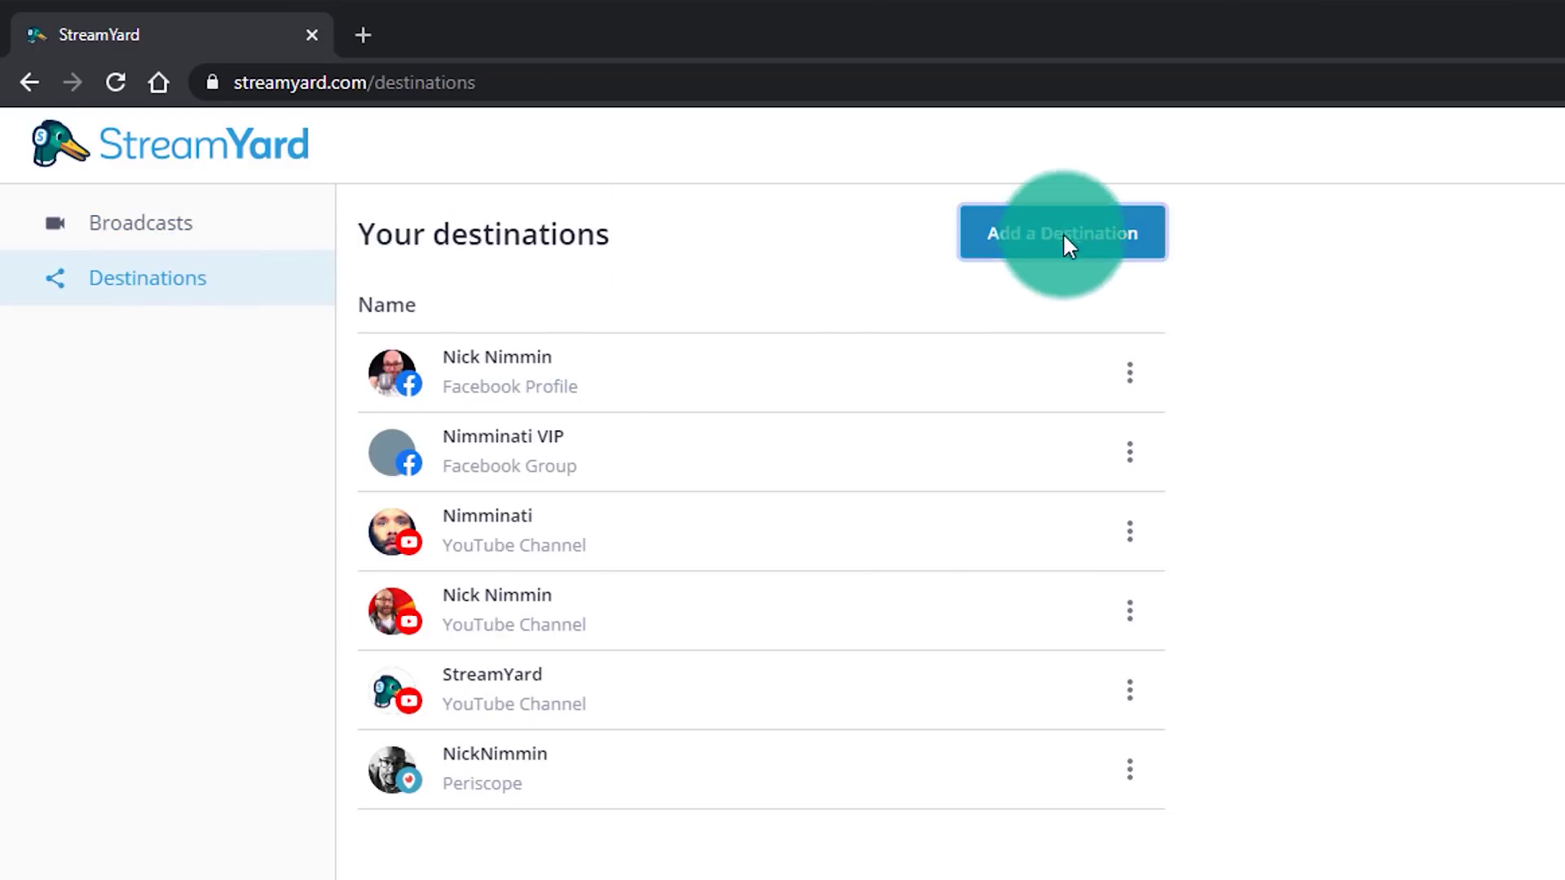
left_click(984, 424)
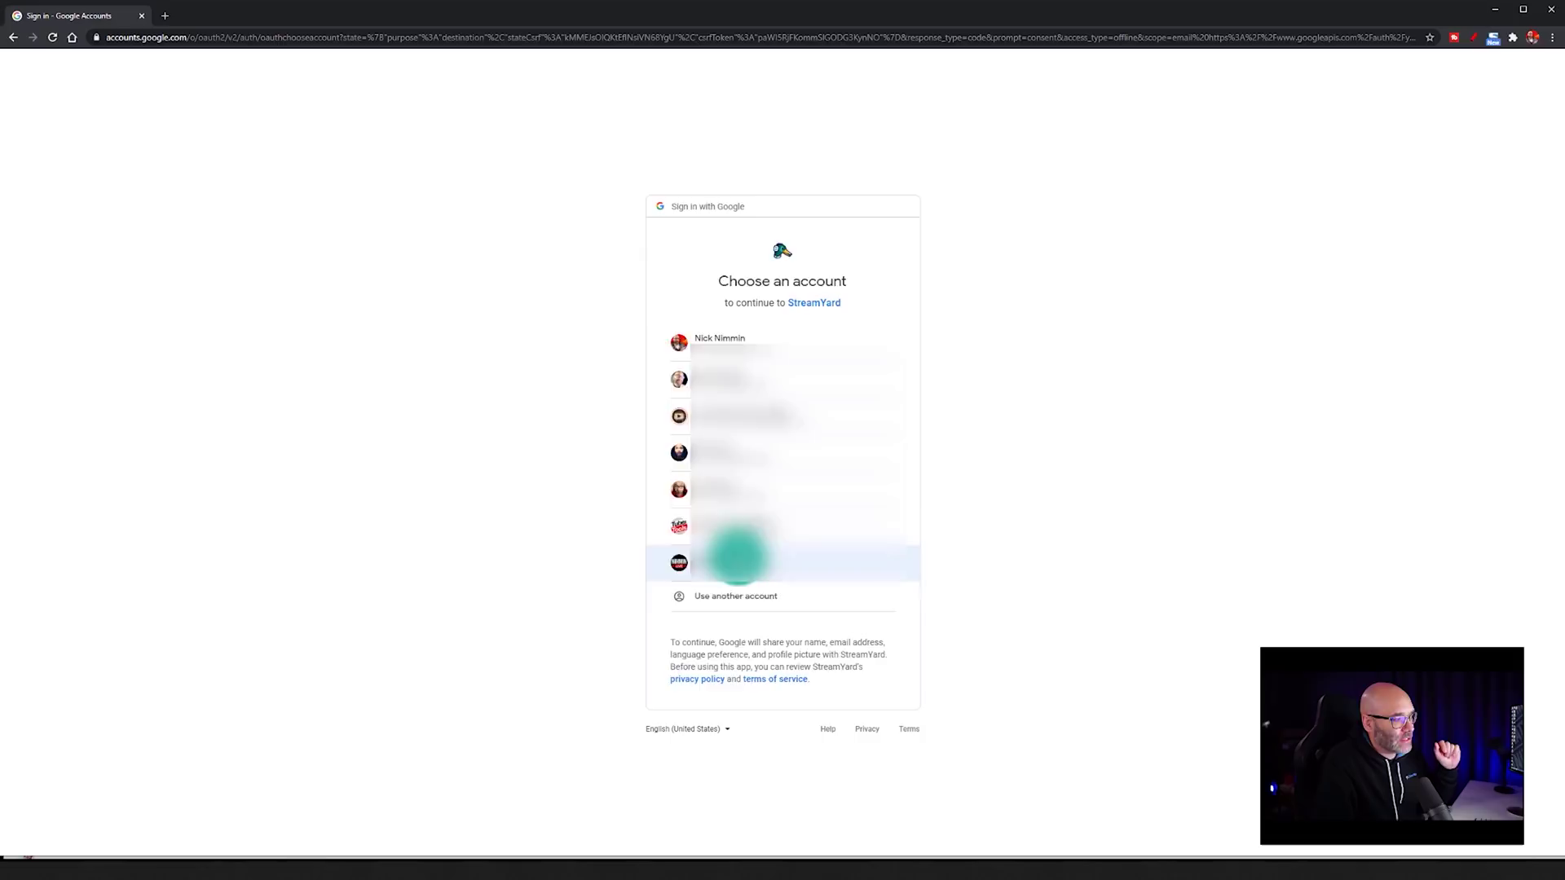
left_click(772, 564)
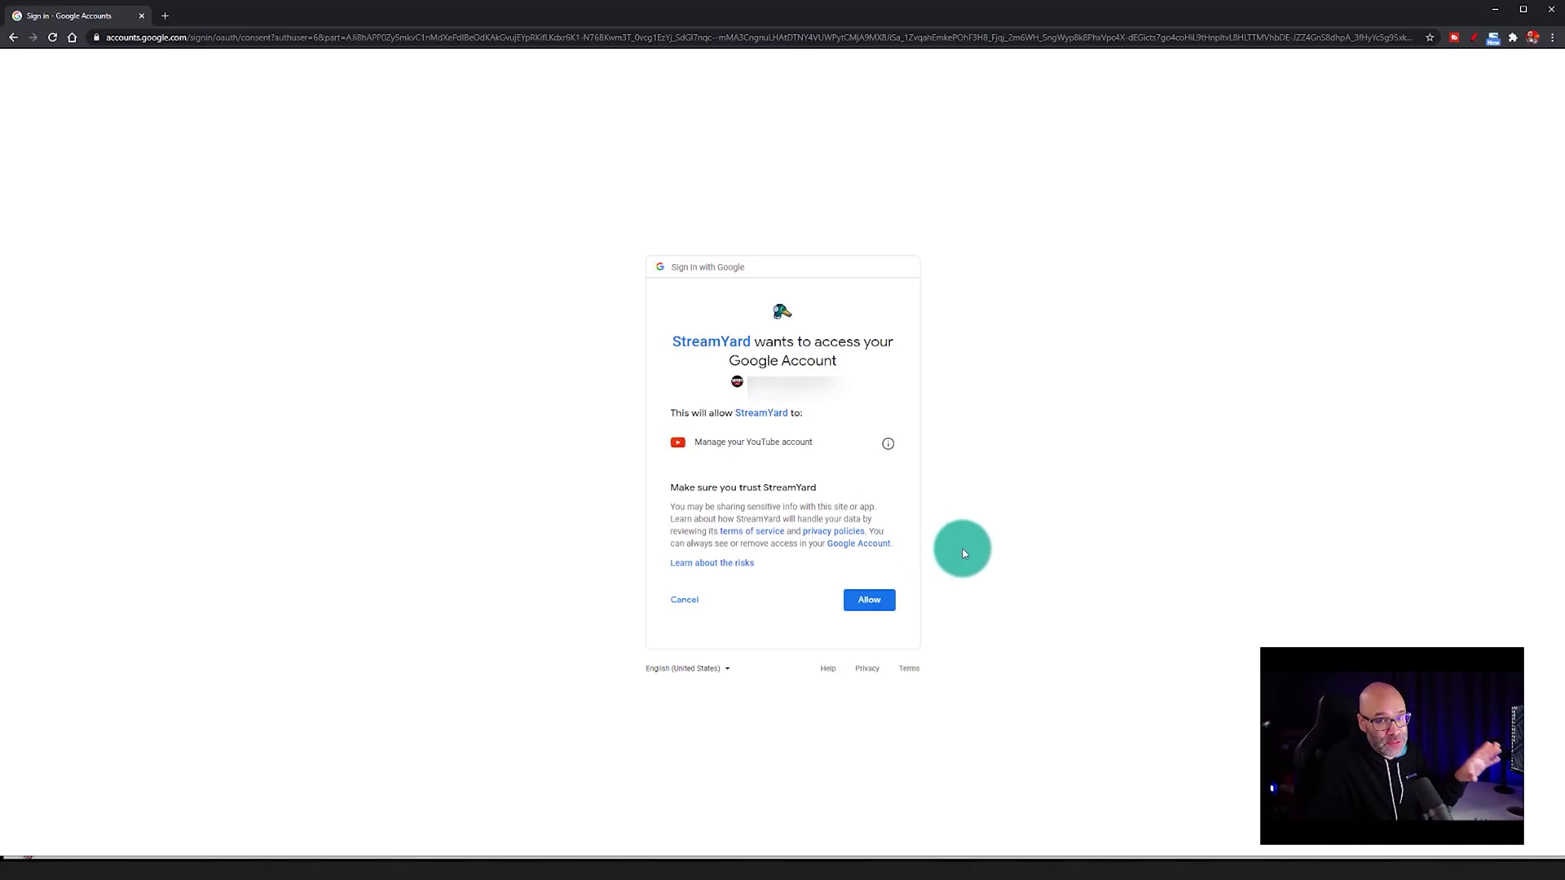
left_click(871, 607)
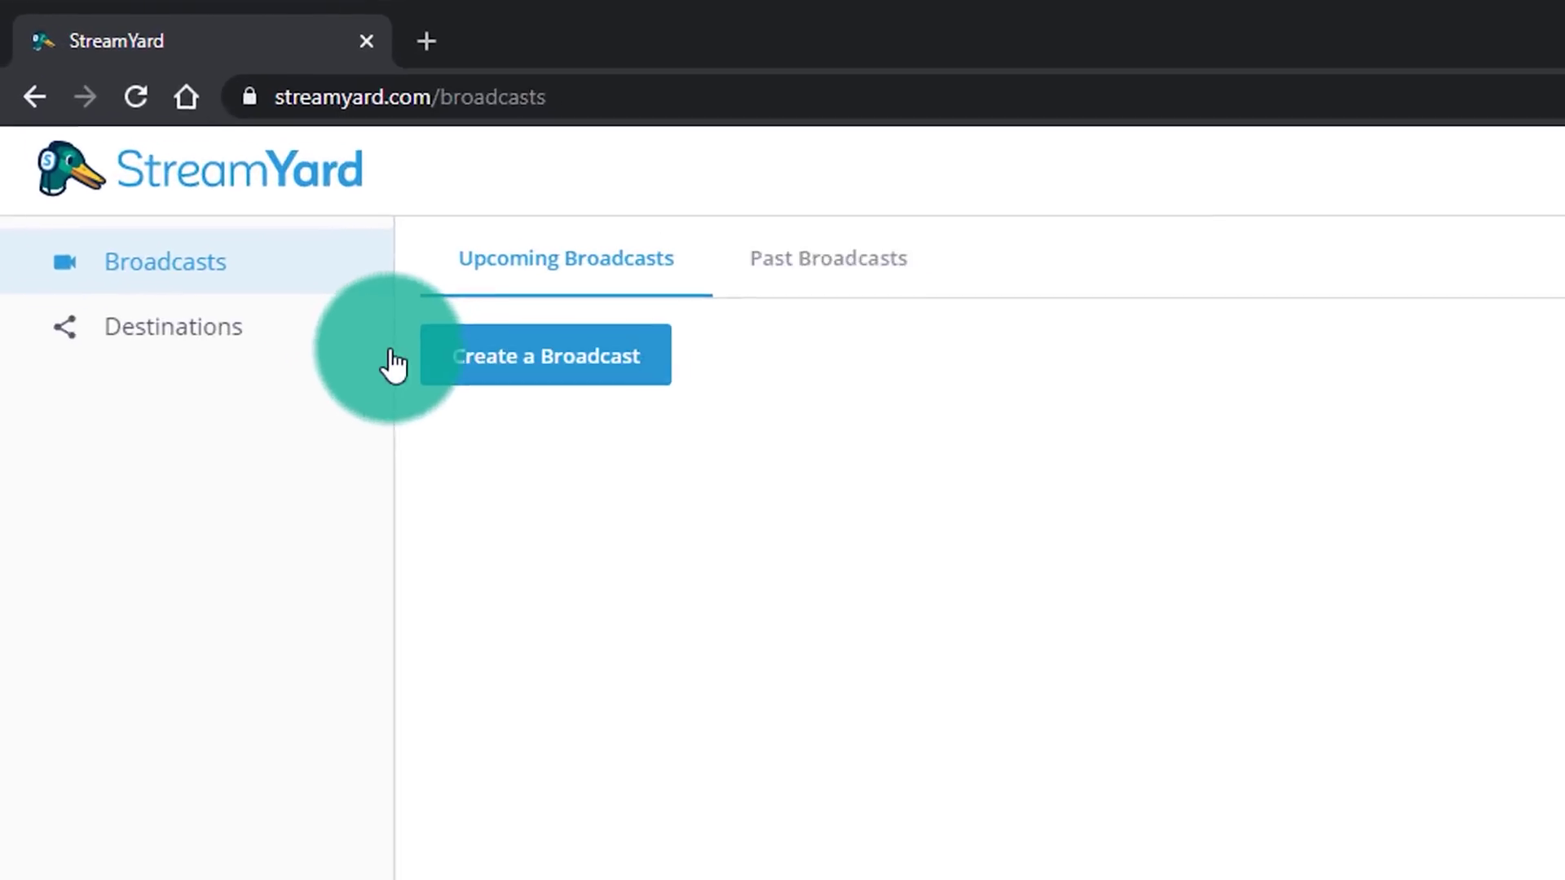
Step: Start a new broadcast to the Nimmin Extra YouTube channel, adding the Nimminati VIP Facebook group and removing it again
left_click(543, 363)
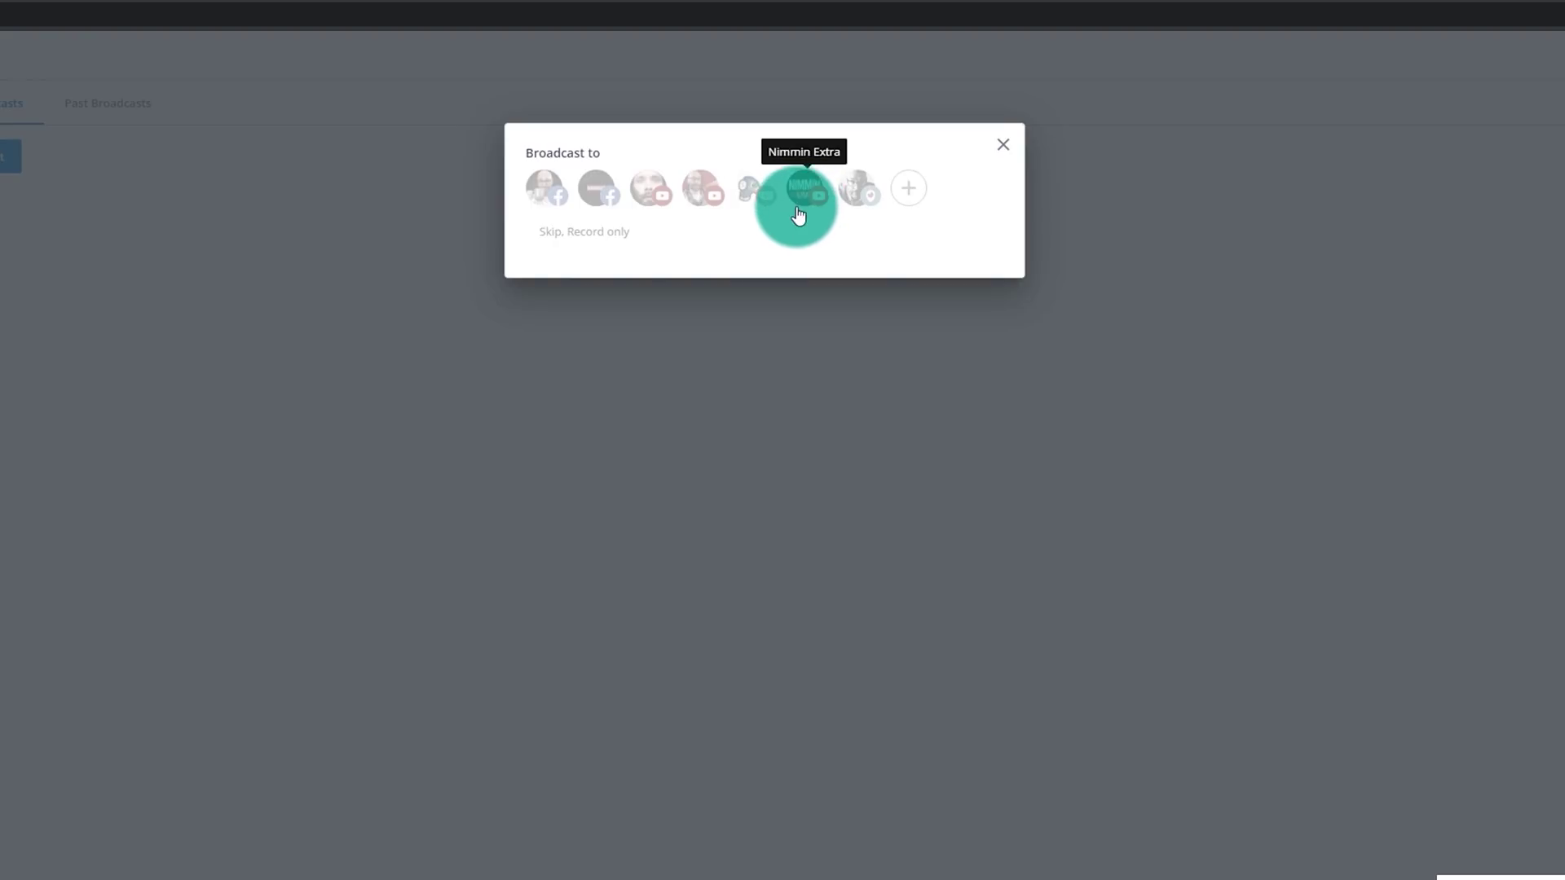
left_click(798, 215)
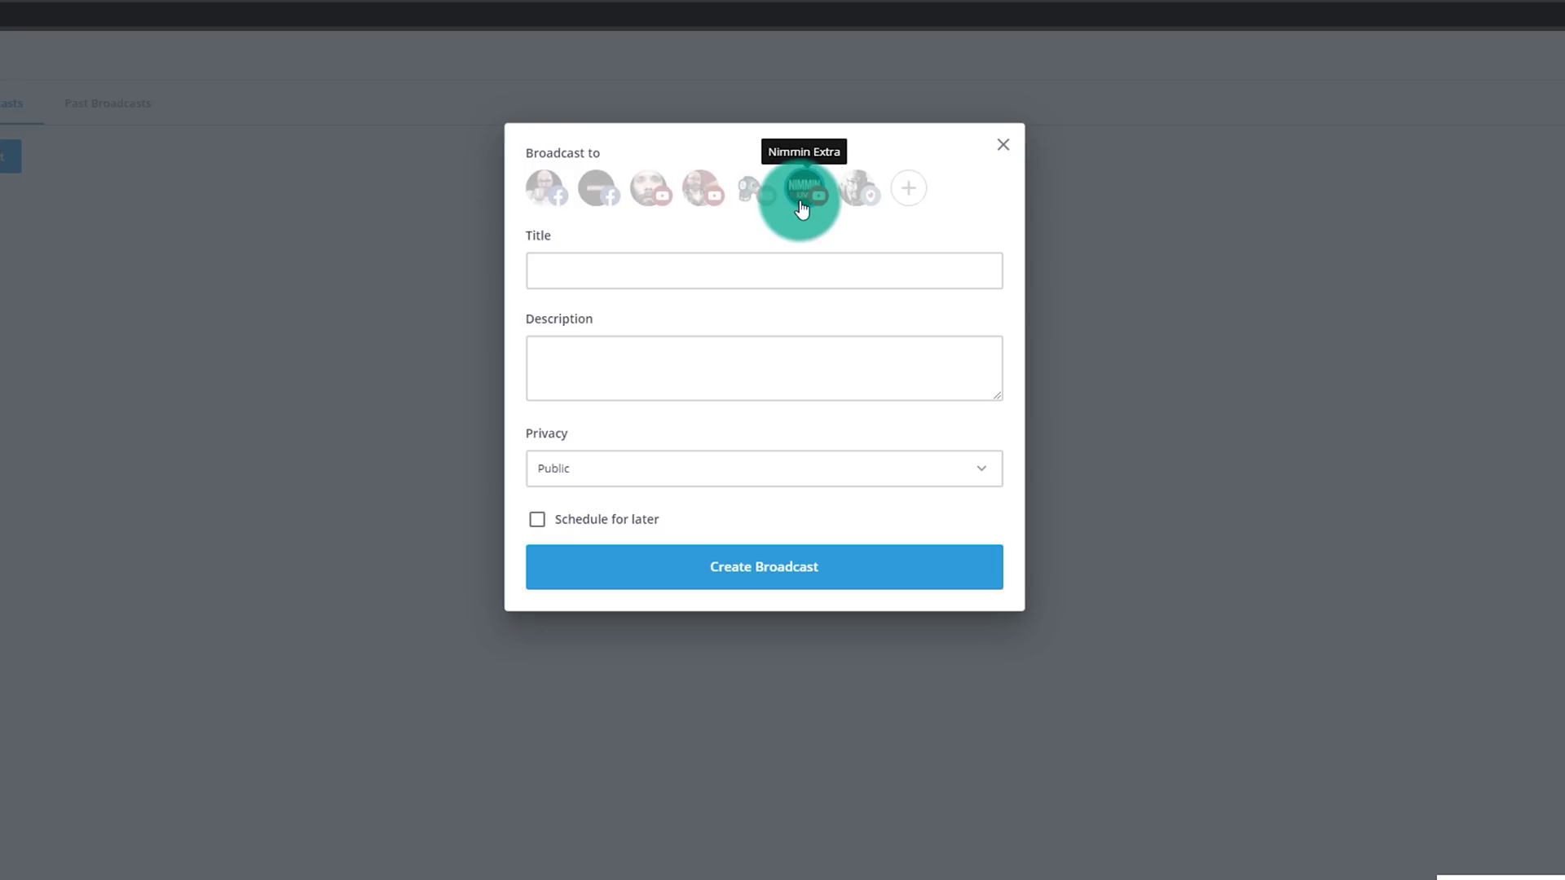
left_click(598, 196)
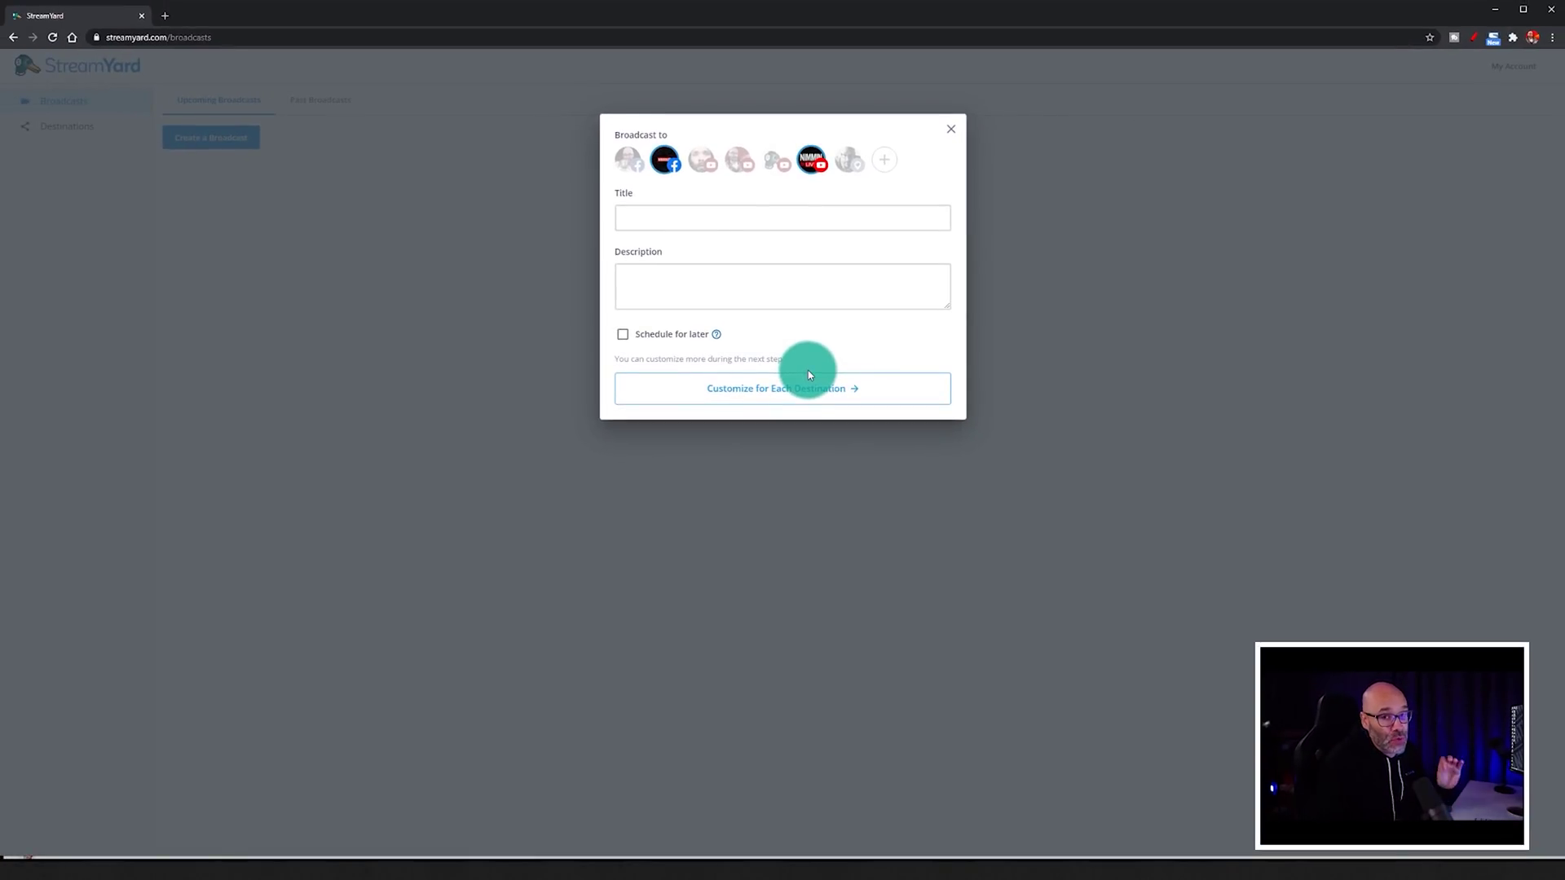
left_click(665, 160)
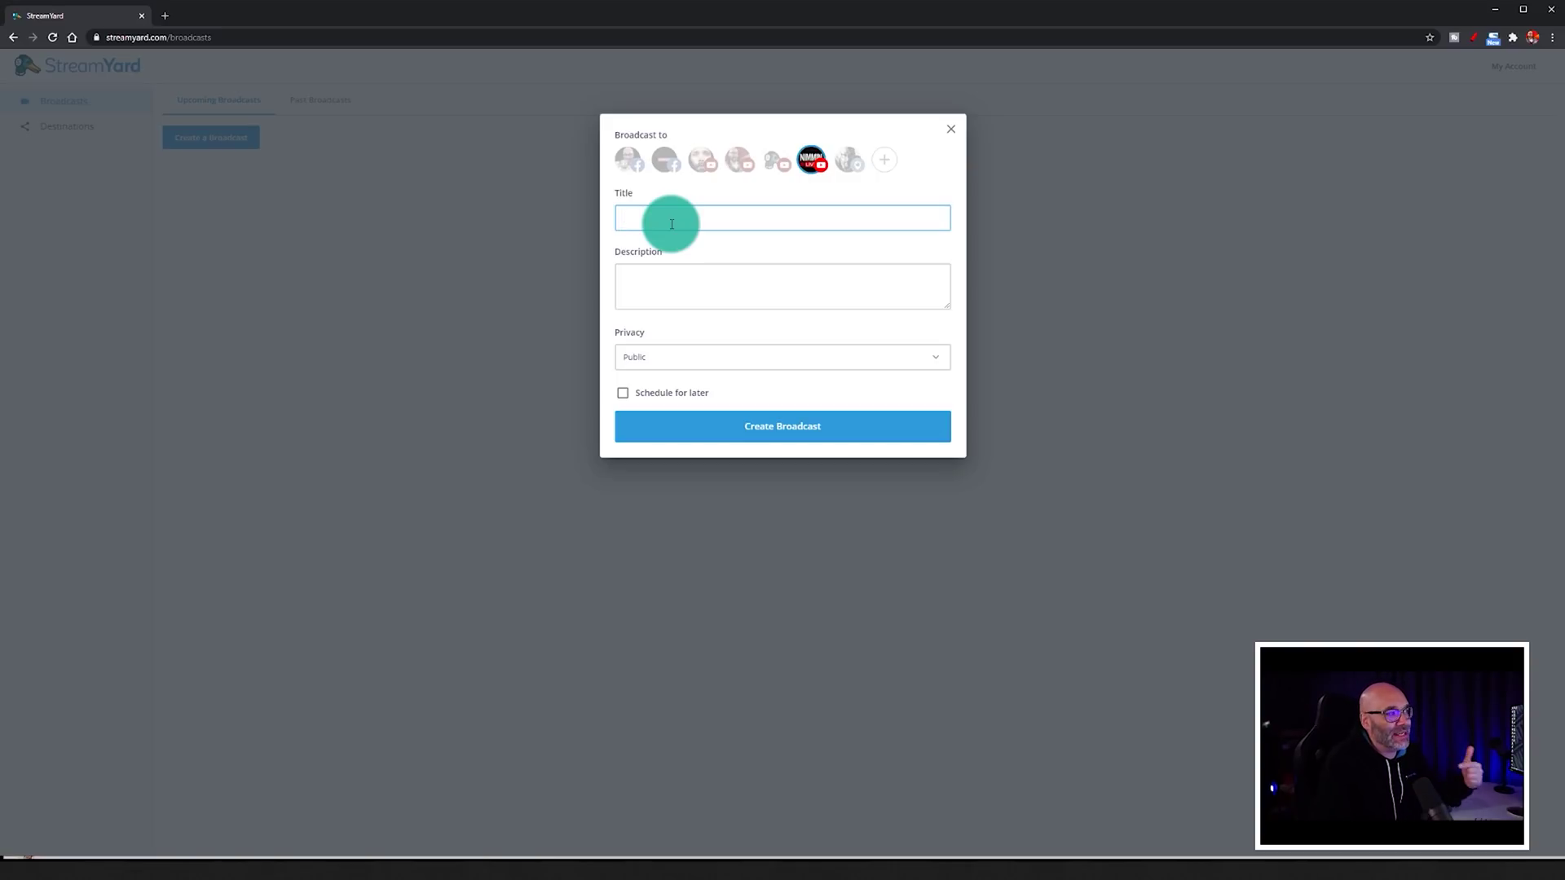
Step: Title the broadcast "Recording a Streamyard Tutorial", describe it as "This is how you use Streamyard, it's fast AND easy!" and set its privacy to Unlisted
left_click(788, 344)
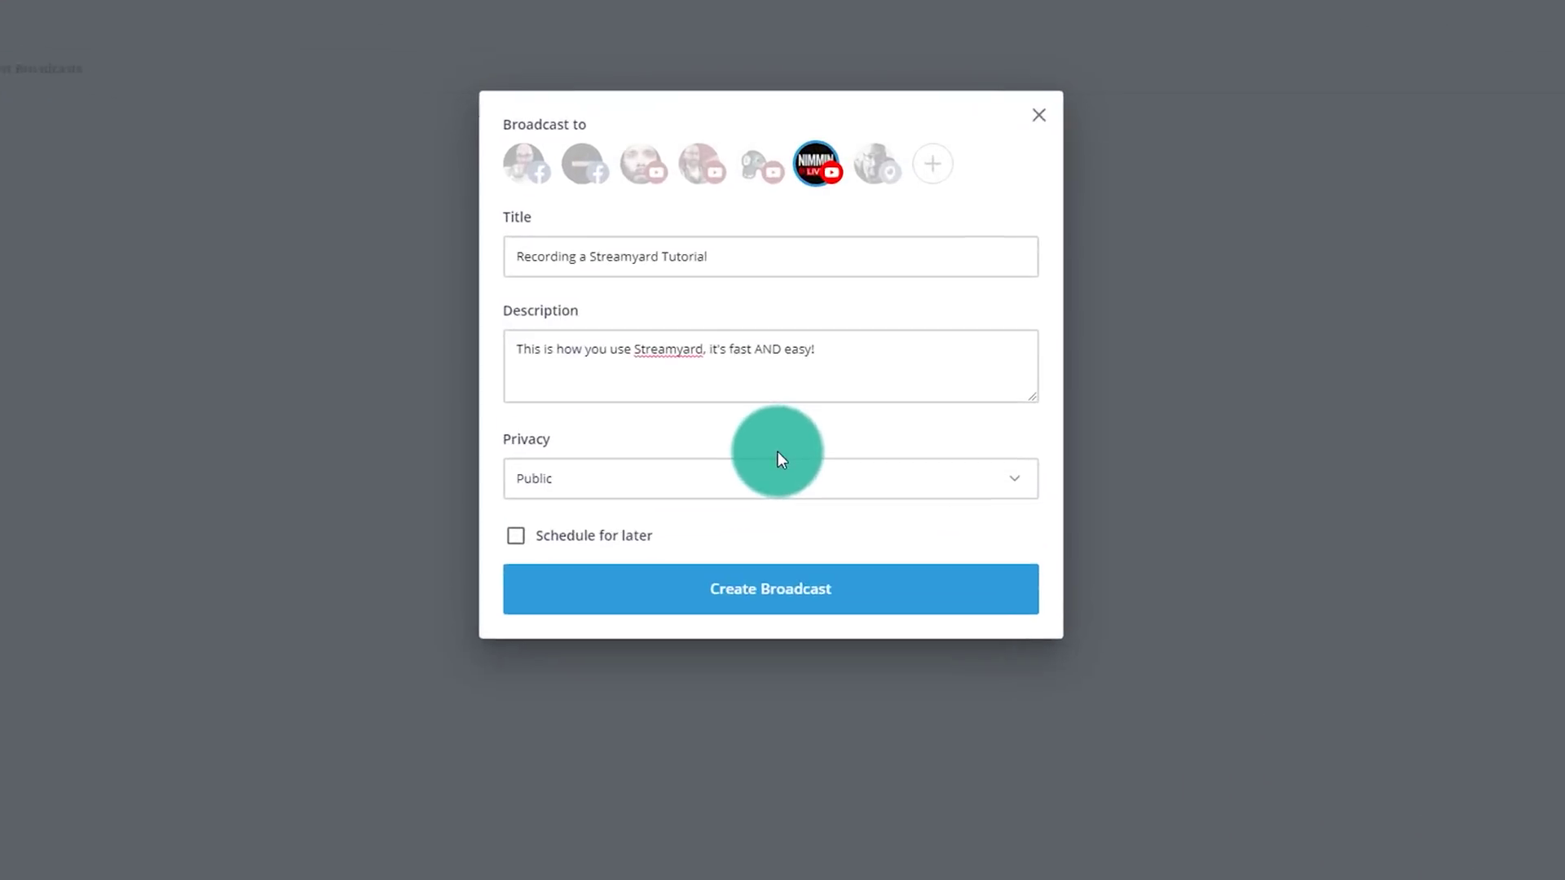
left_click(695, 543)
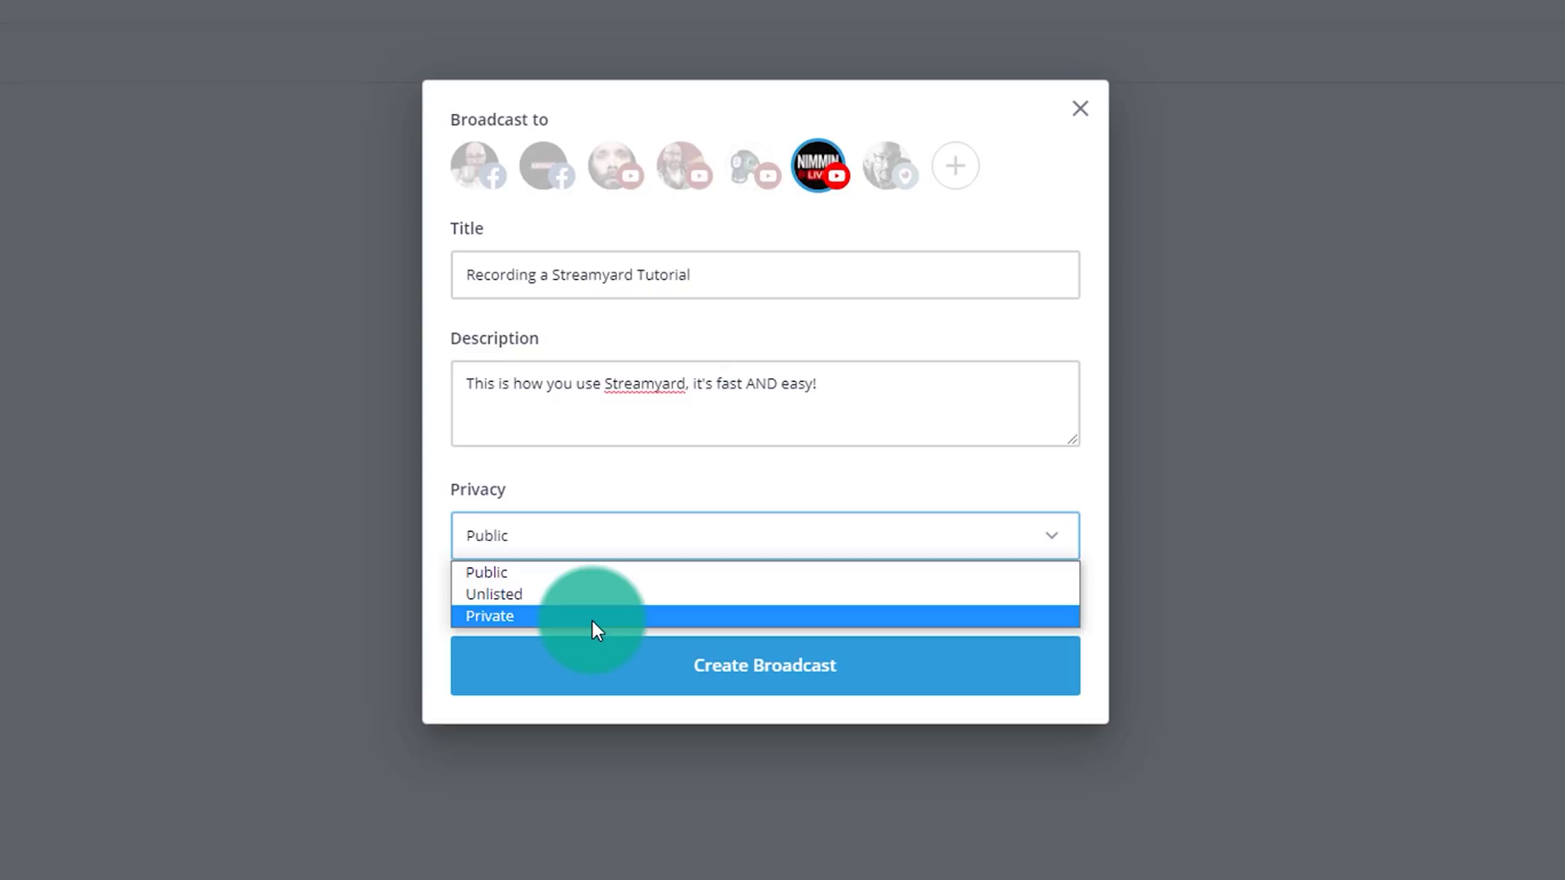
left_click(523, 593)
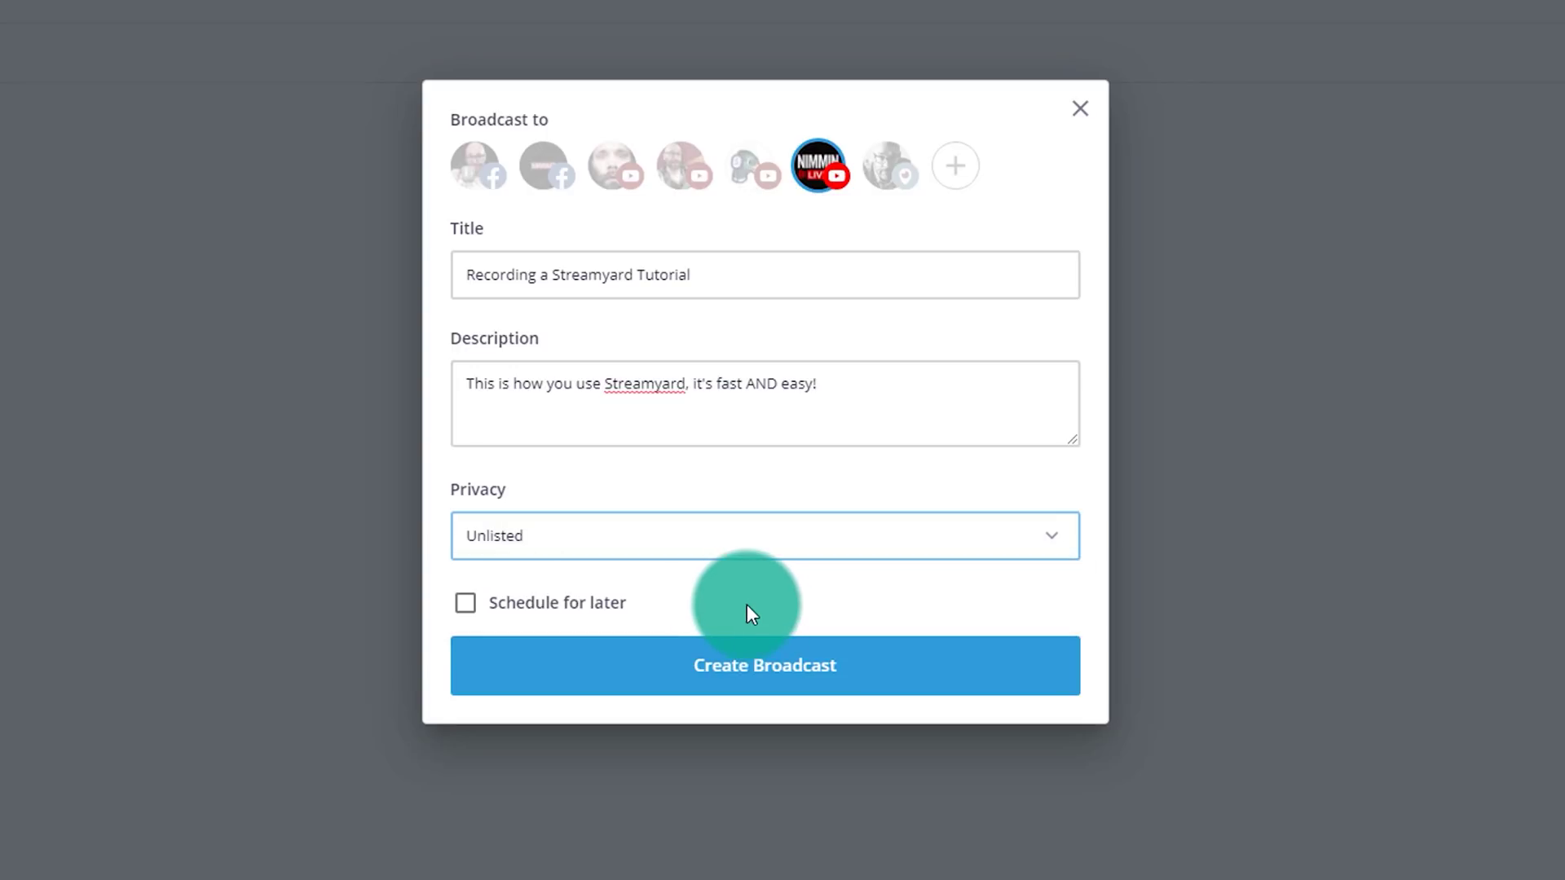
key("Tab")
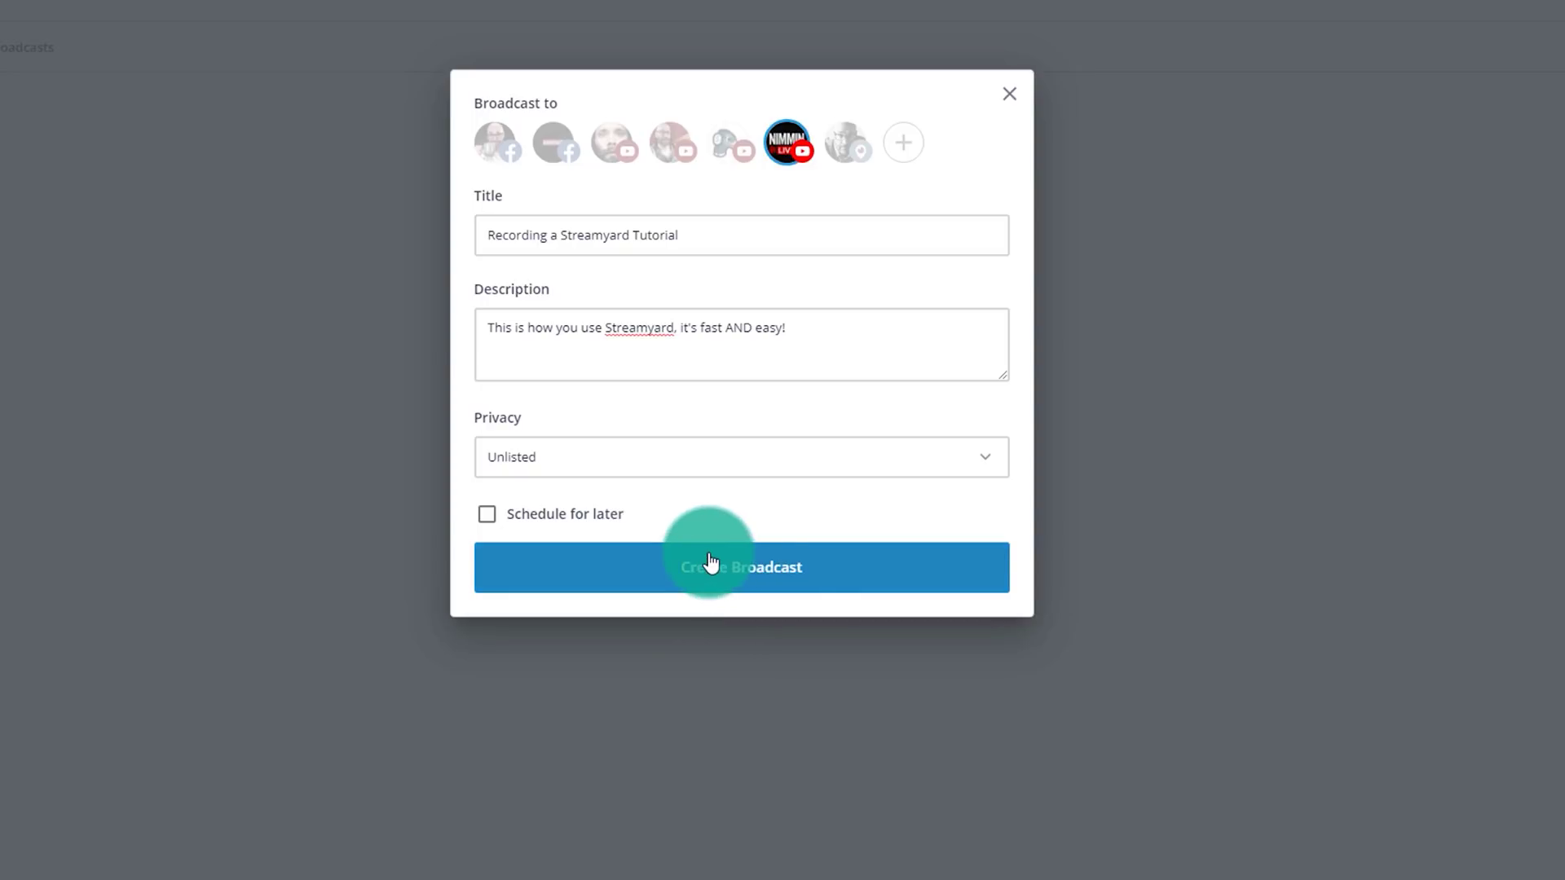
Step: Enable scheduling for later and upload nimmin-live-2.jpg as the thumbnail, applying it without repositioning or rotating
left_click(569, 515)
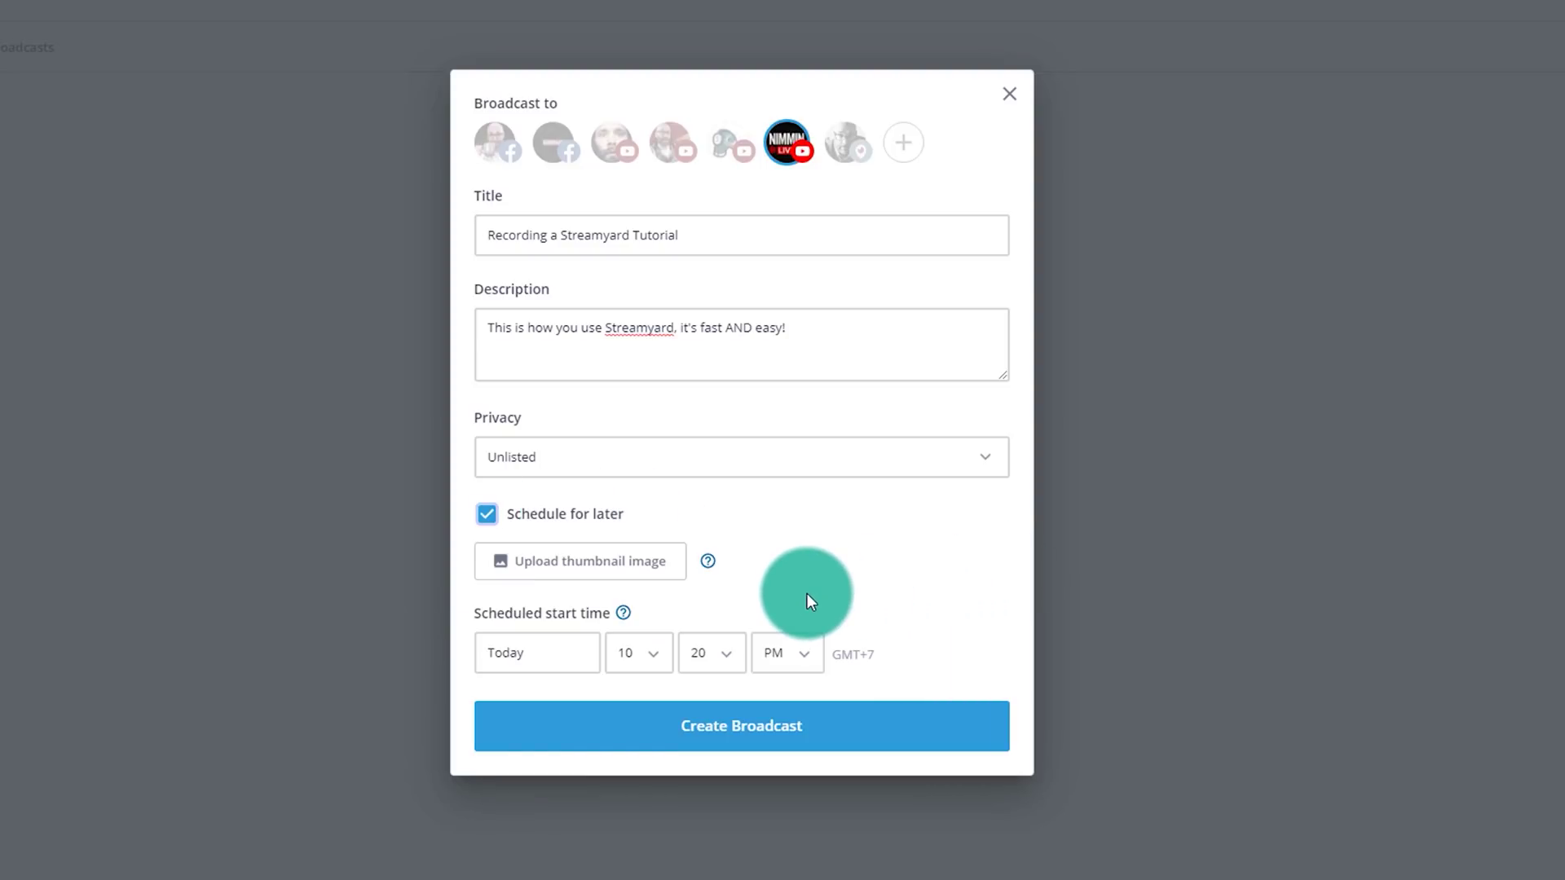
left_click(583, 571)
scroll(583, 609, "down", 10)
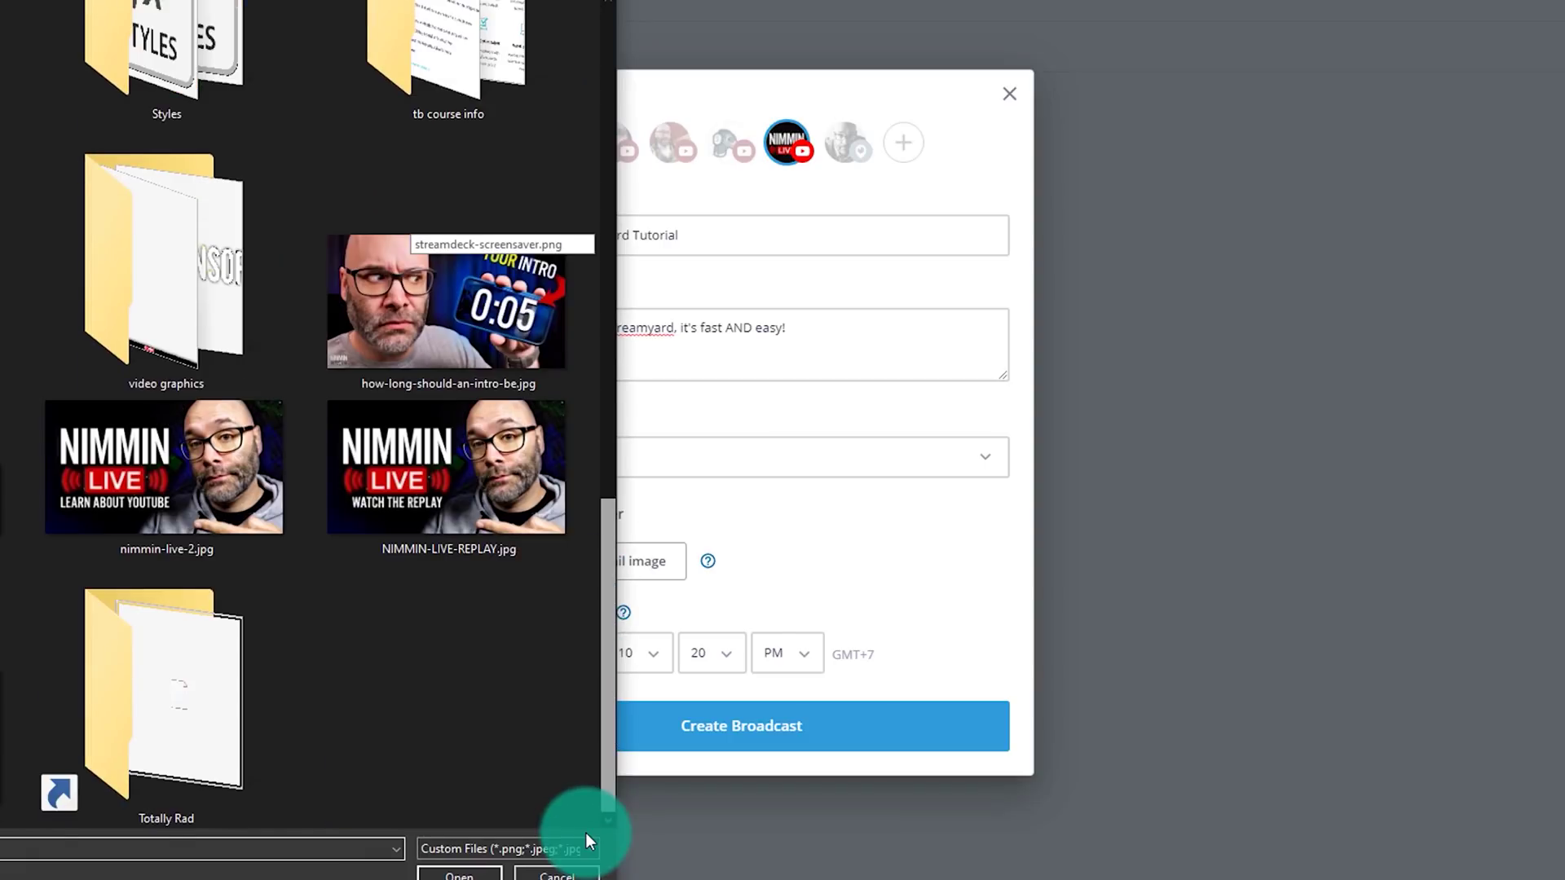
left_click(61, 471)
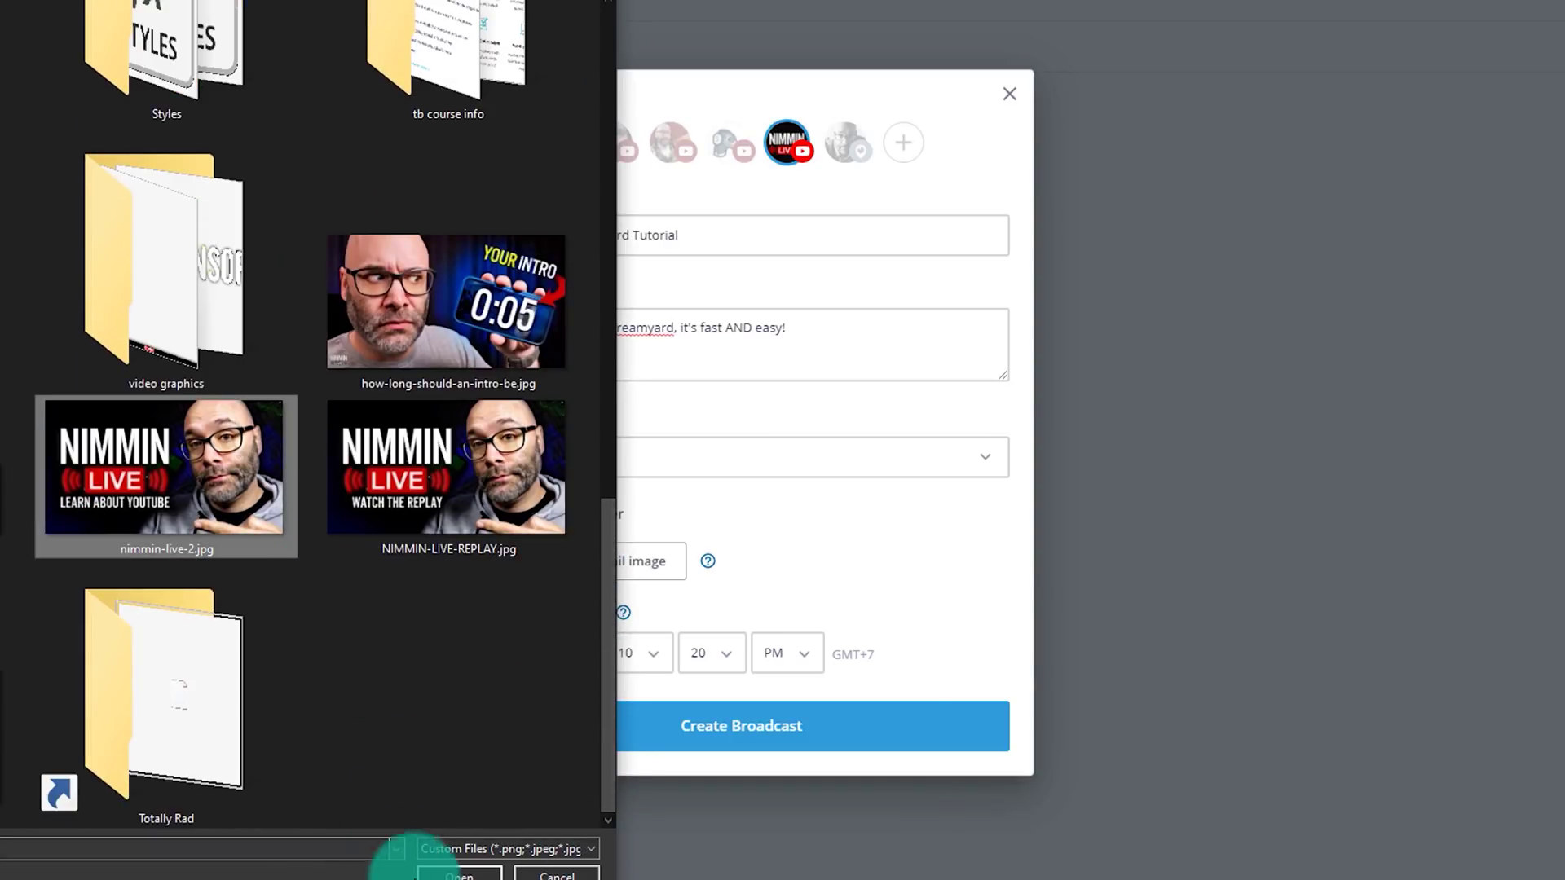
left_click(446, 872)
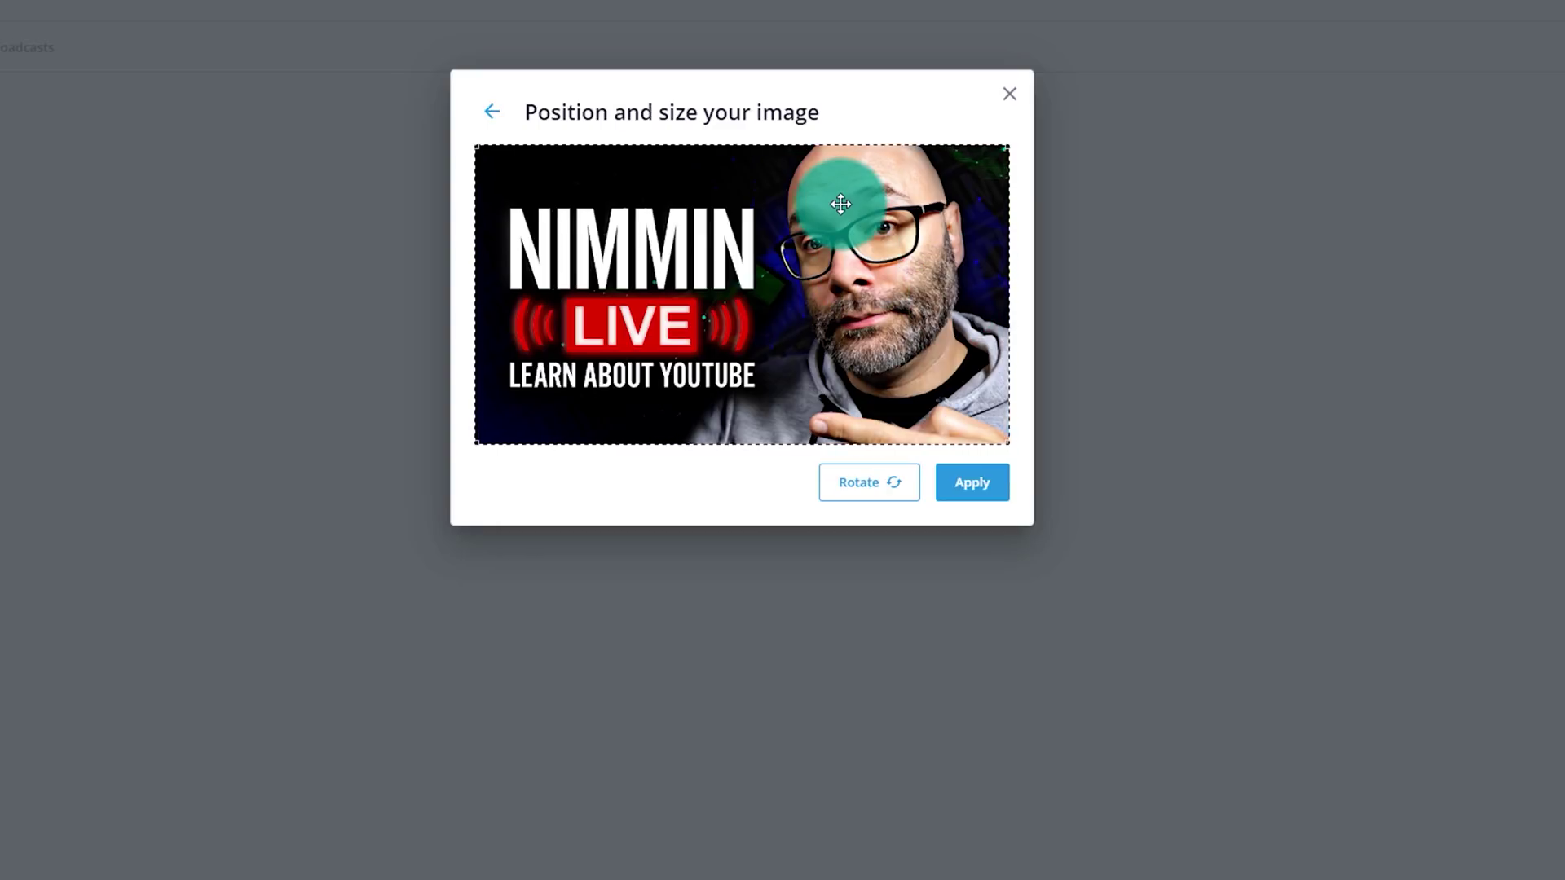
left_click(972, 489)
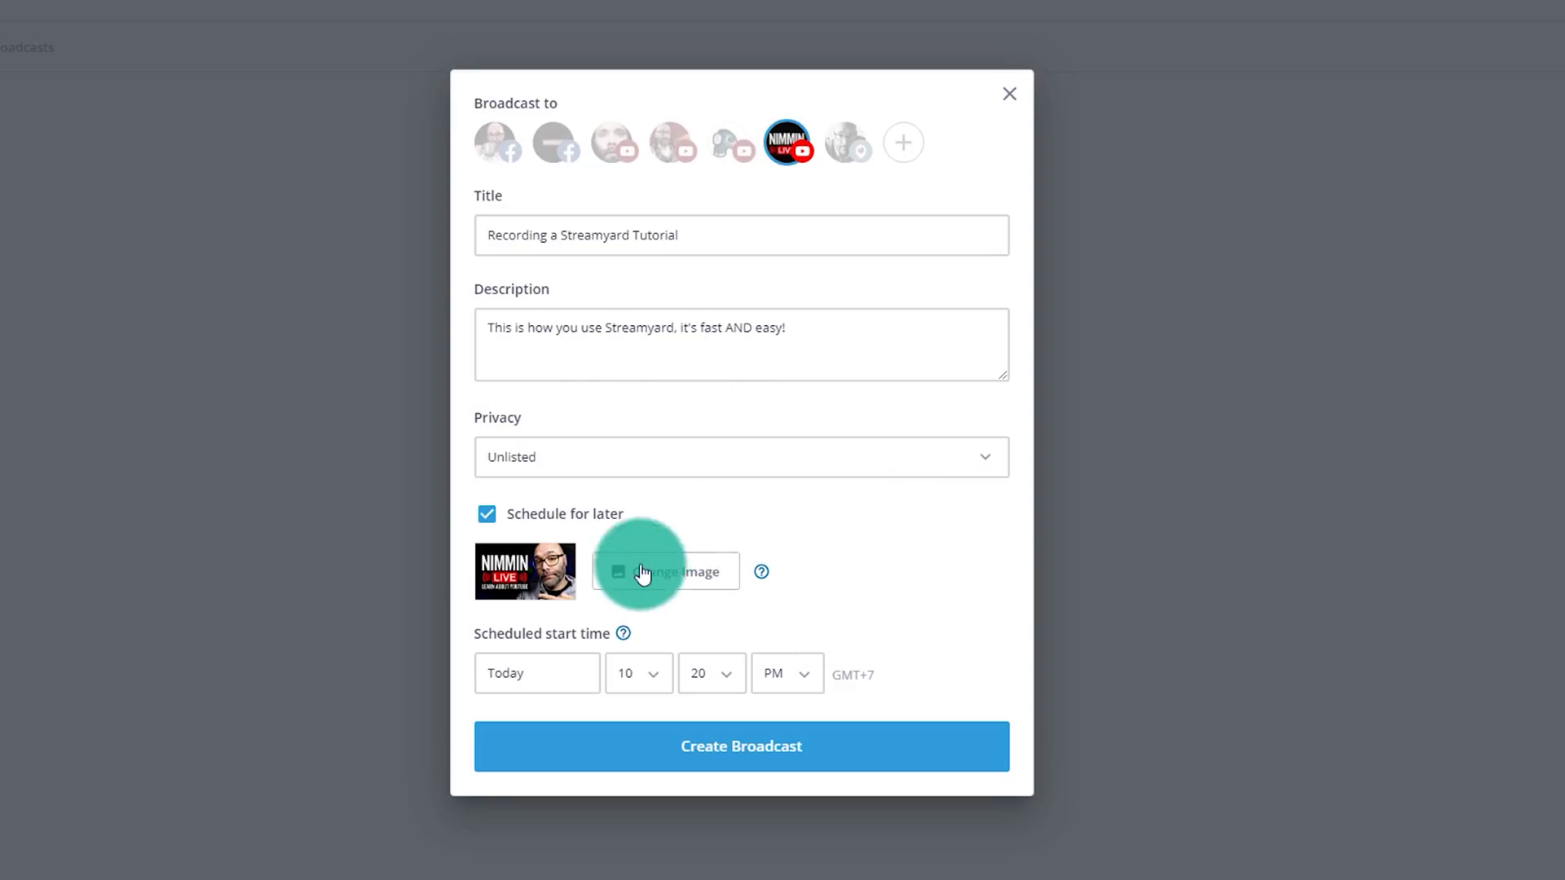
Step: Set the scheduled start time to 08:35 PM today and create the broadcast
left_click(655, 691)
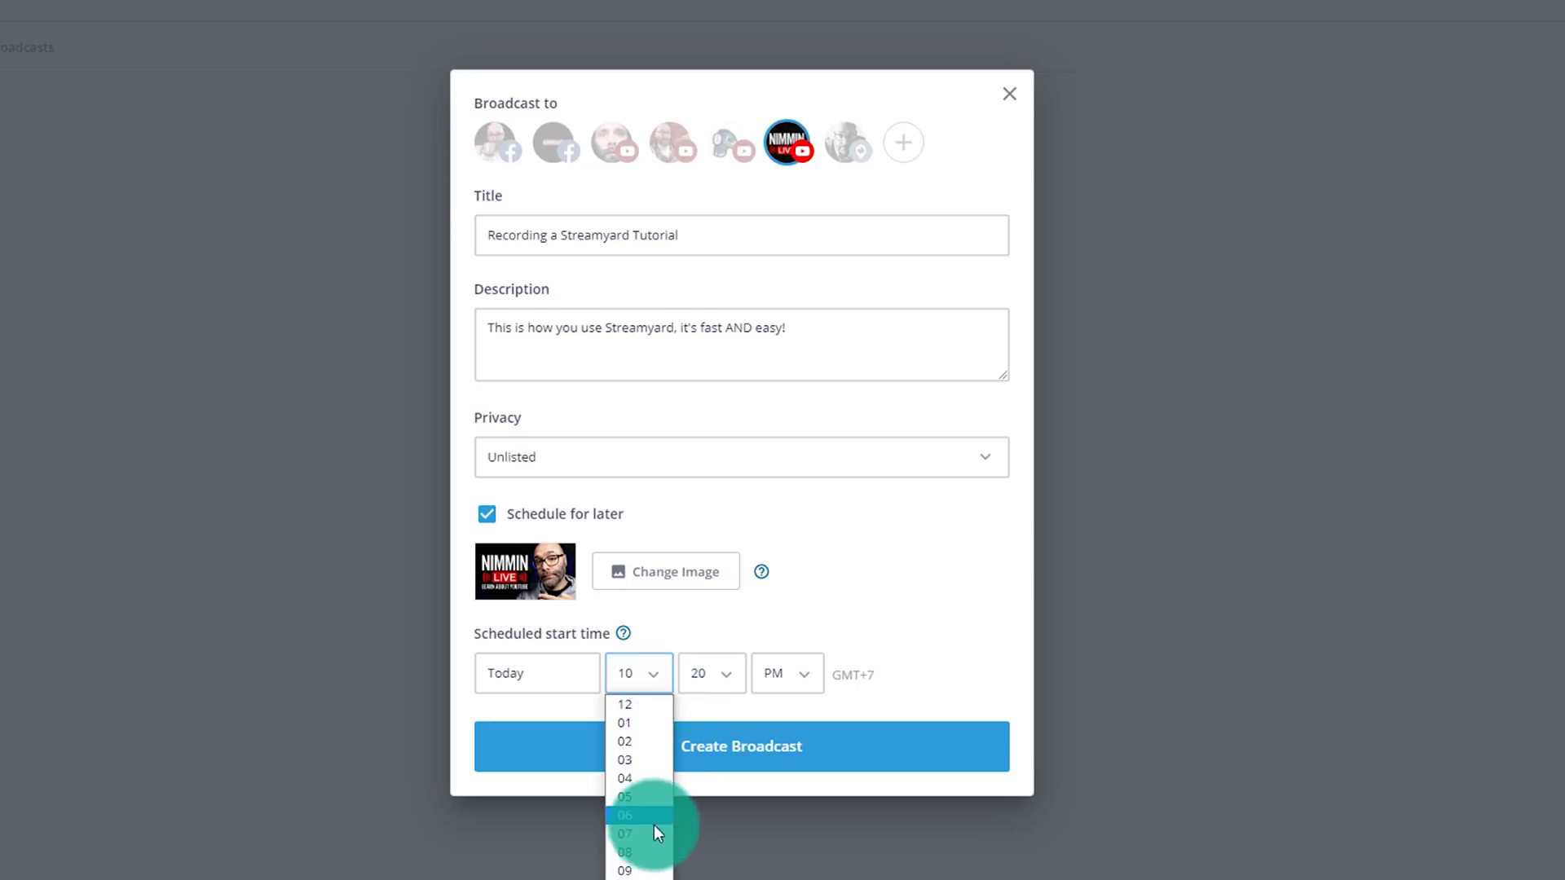
left_click(635, 852)
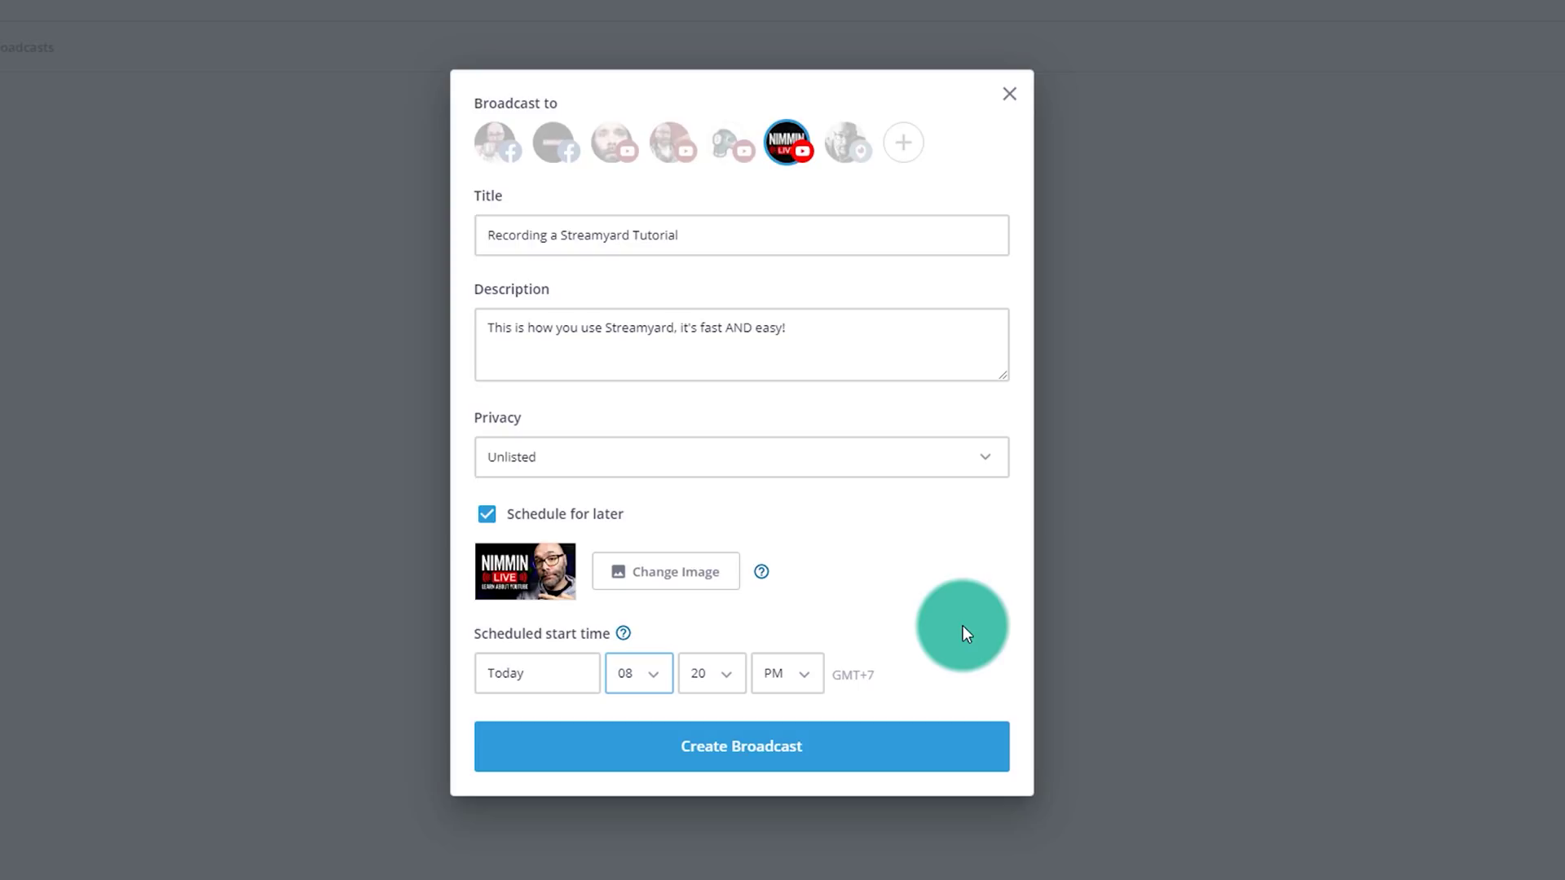
left_click(713, 682)
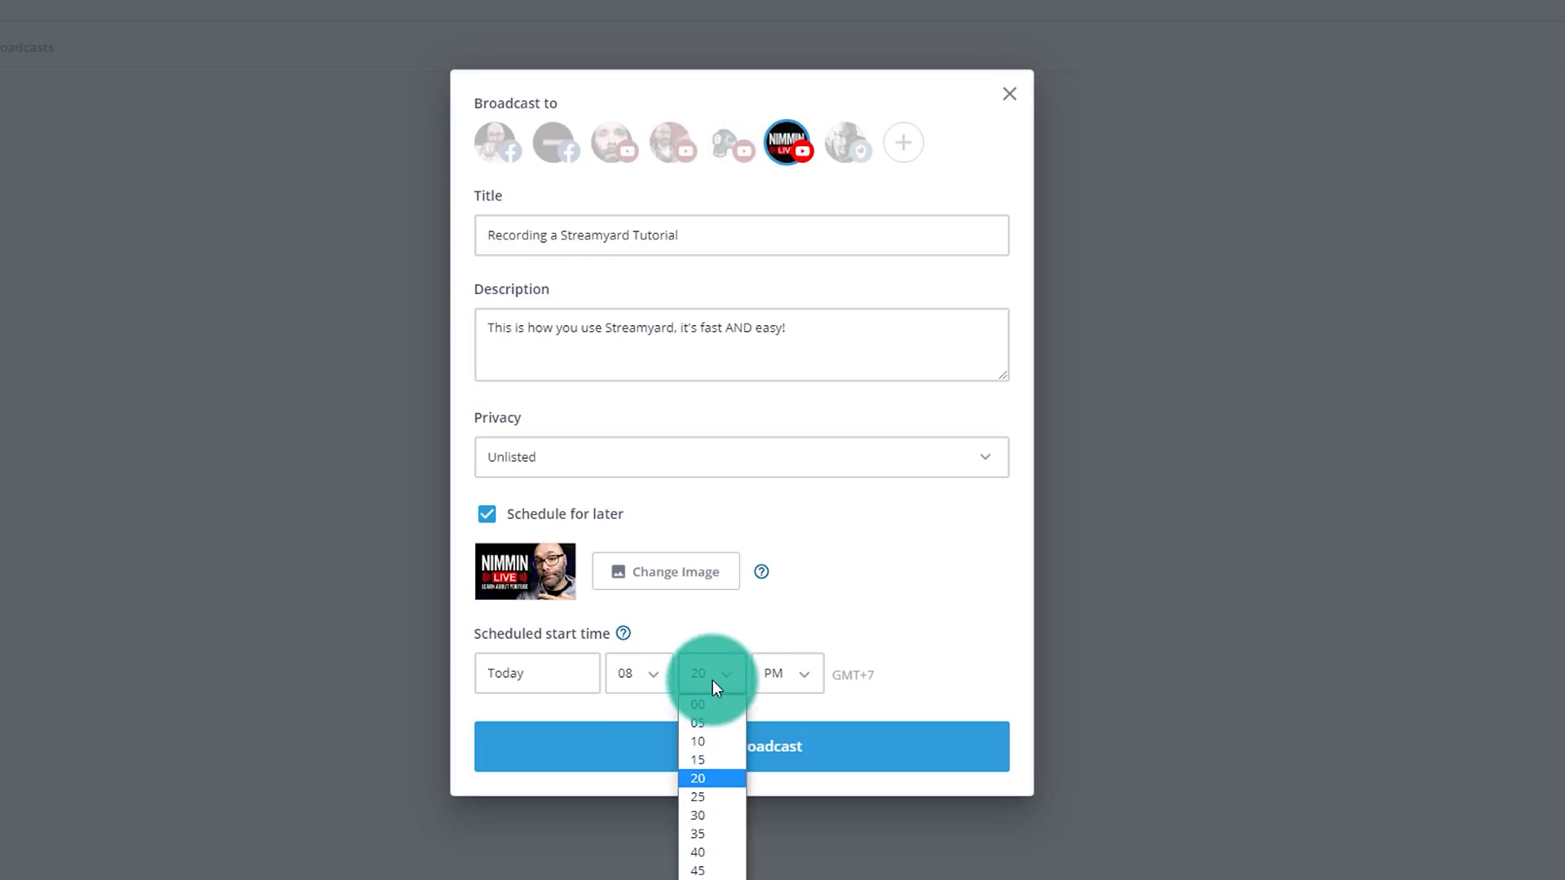
left_click(719, 830)
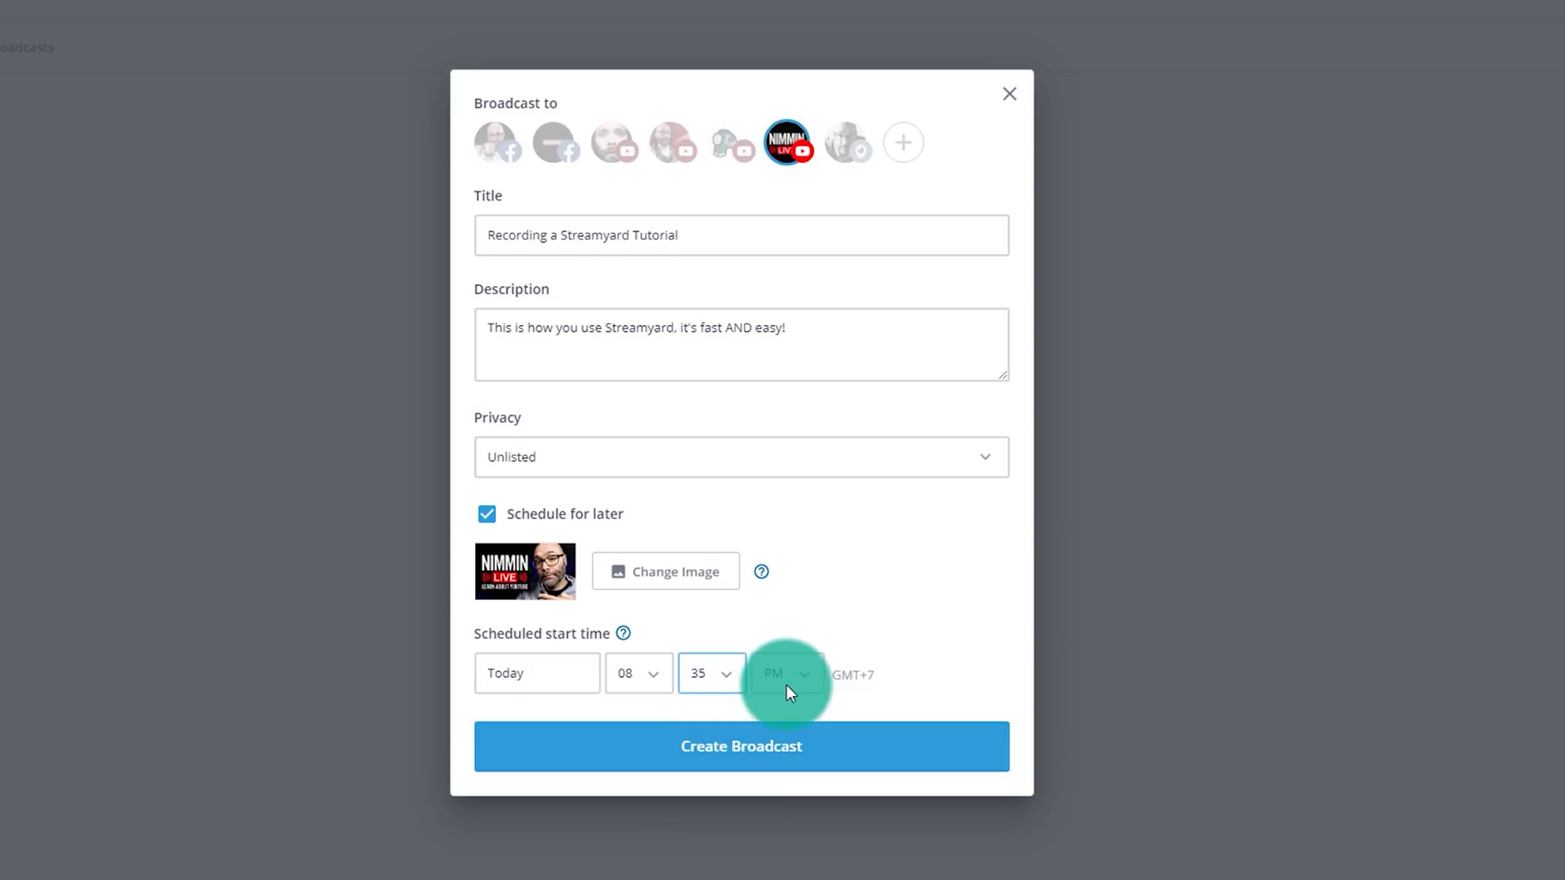
left_click(762, 762)
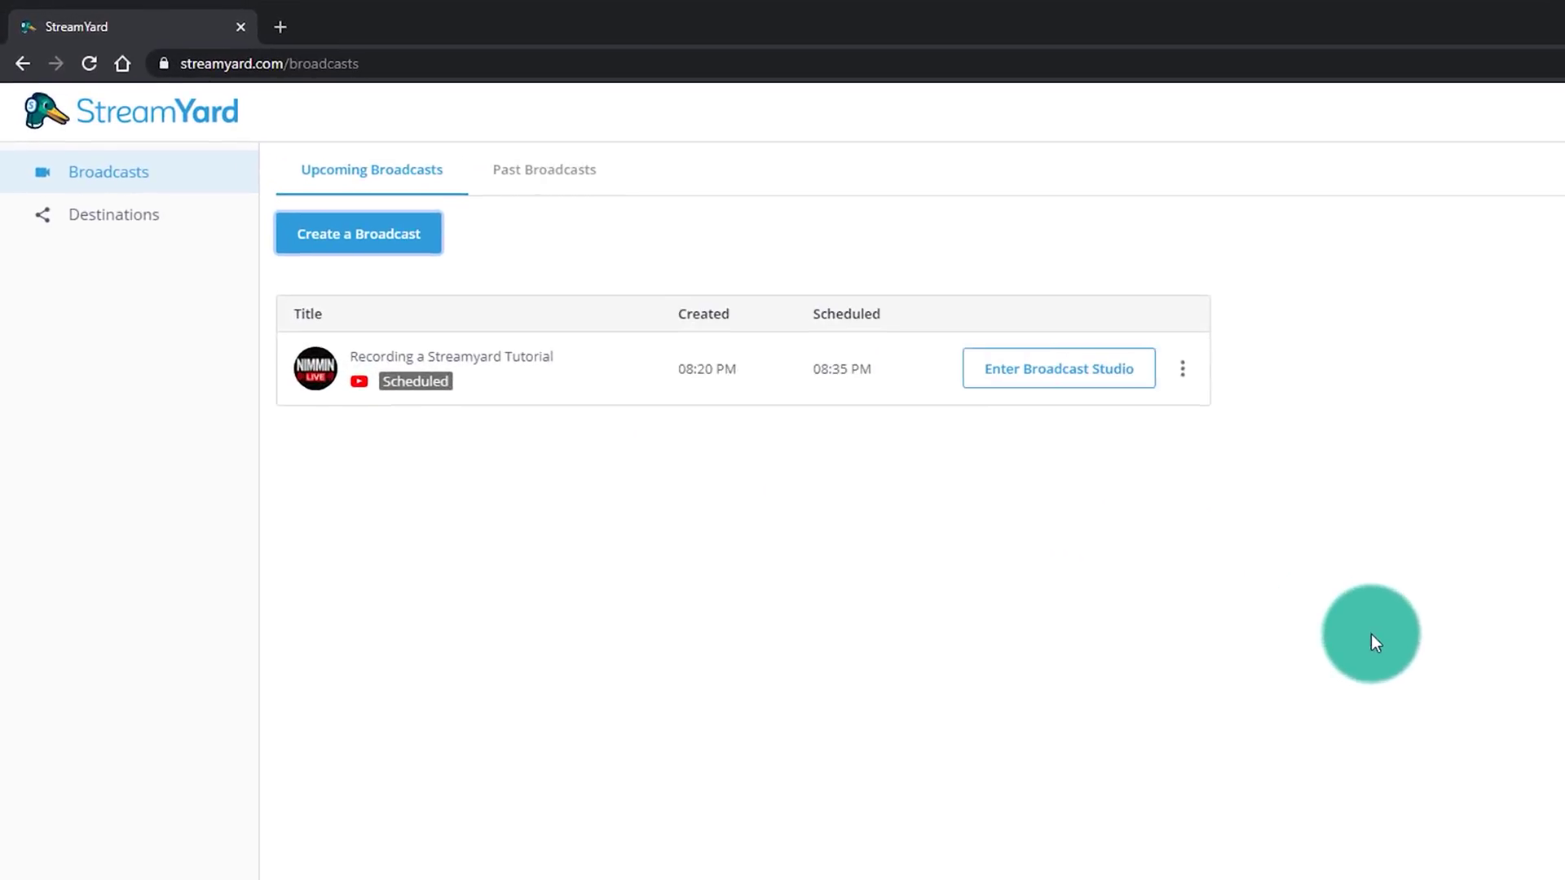
Step: Open the scheduled broadcast's camera and mic check and set the camera resolution to Full High Definition (1080p)
left_click(1084, 392)
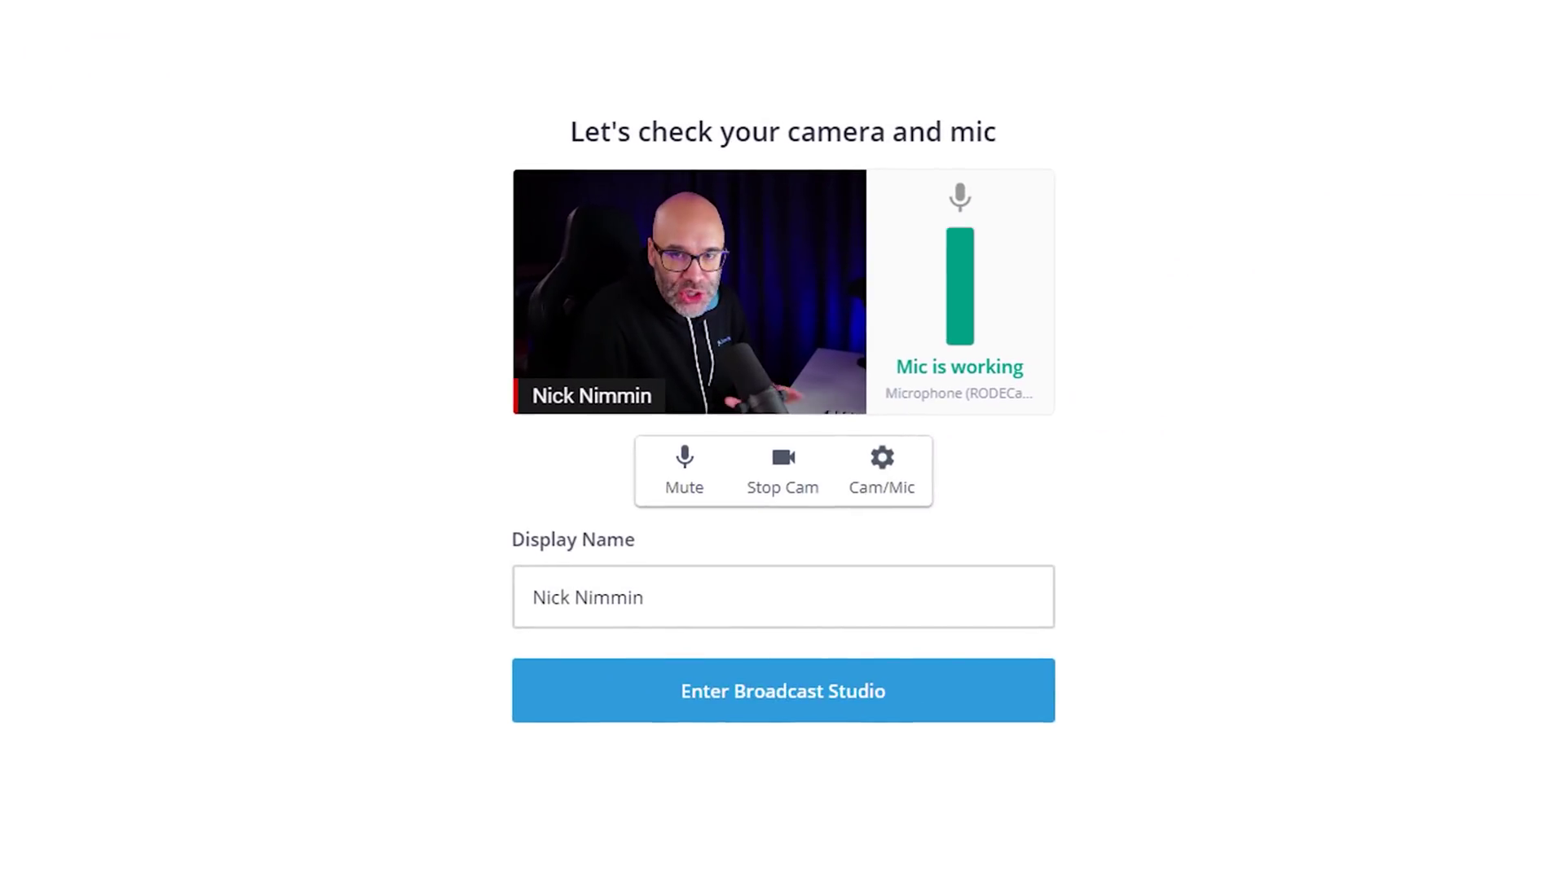
left_click(720, 592)
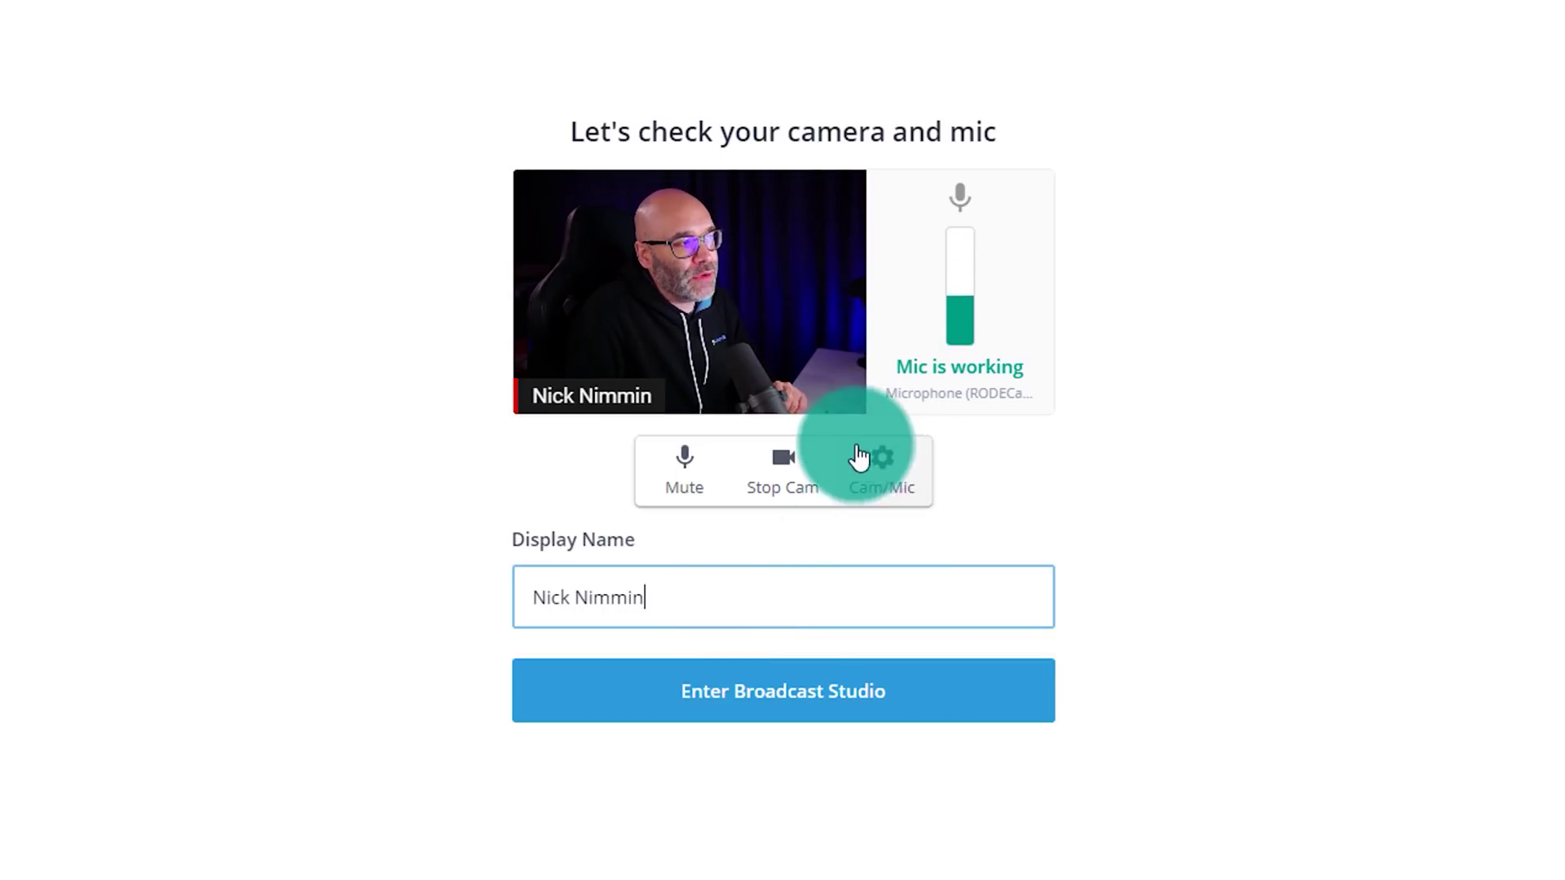
left_click(869, 483)
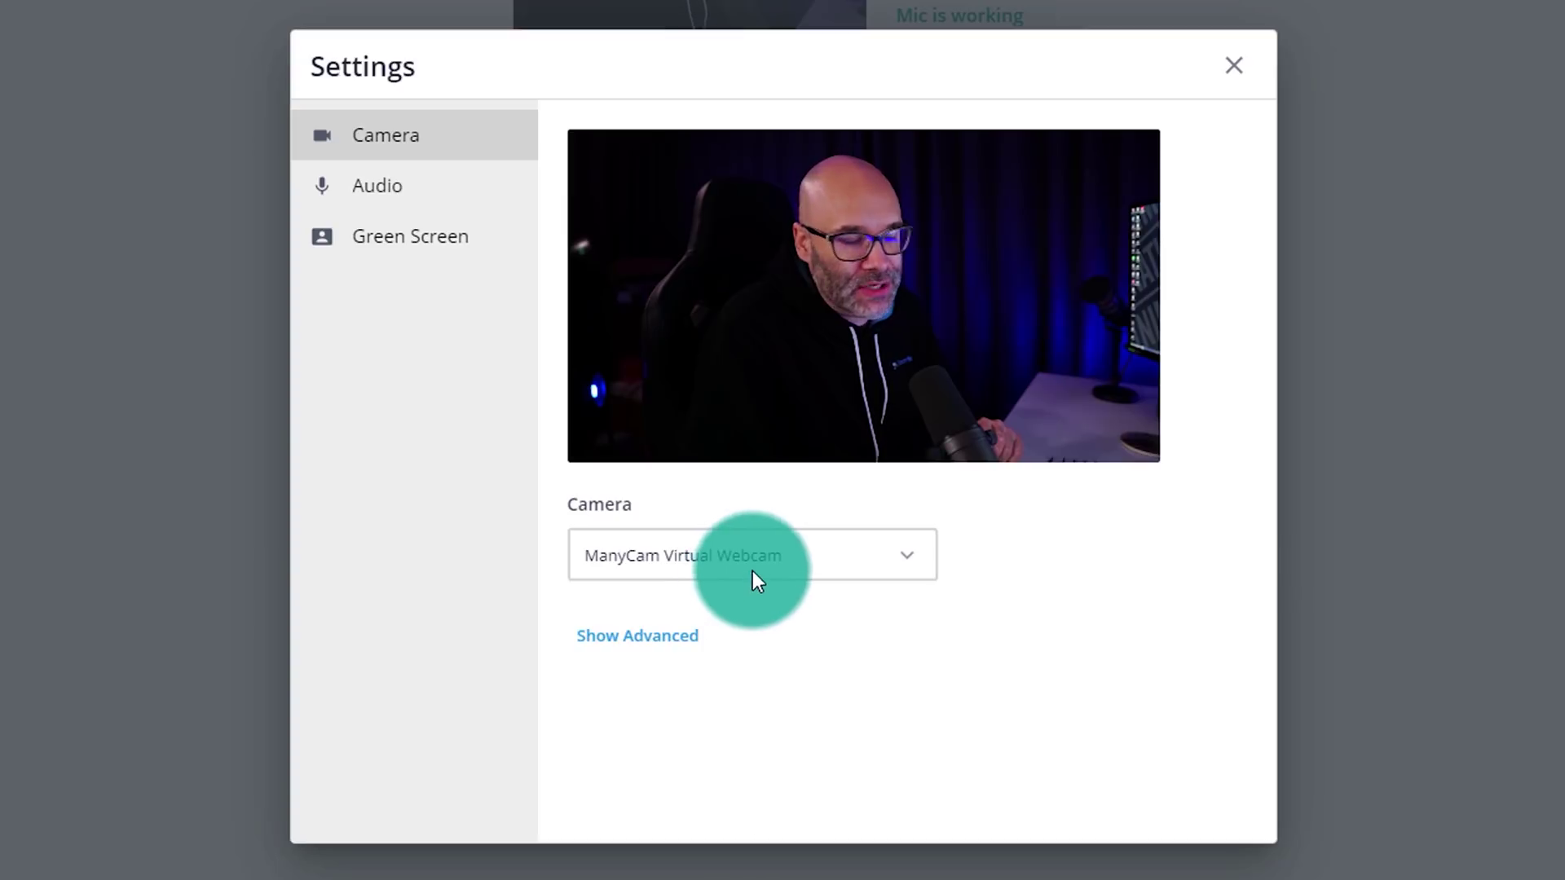
left_click(626, 639)
left_click(850, 669)
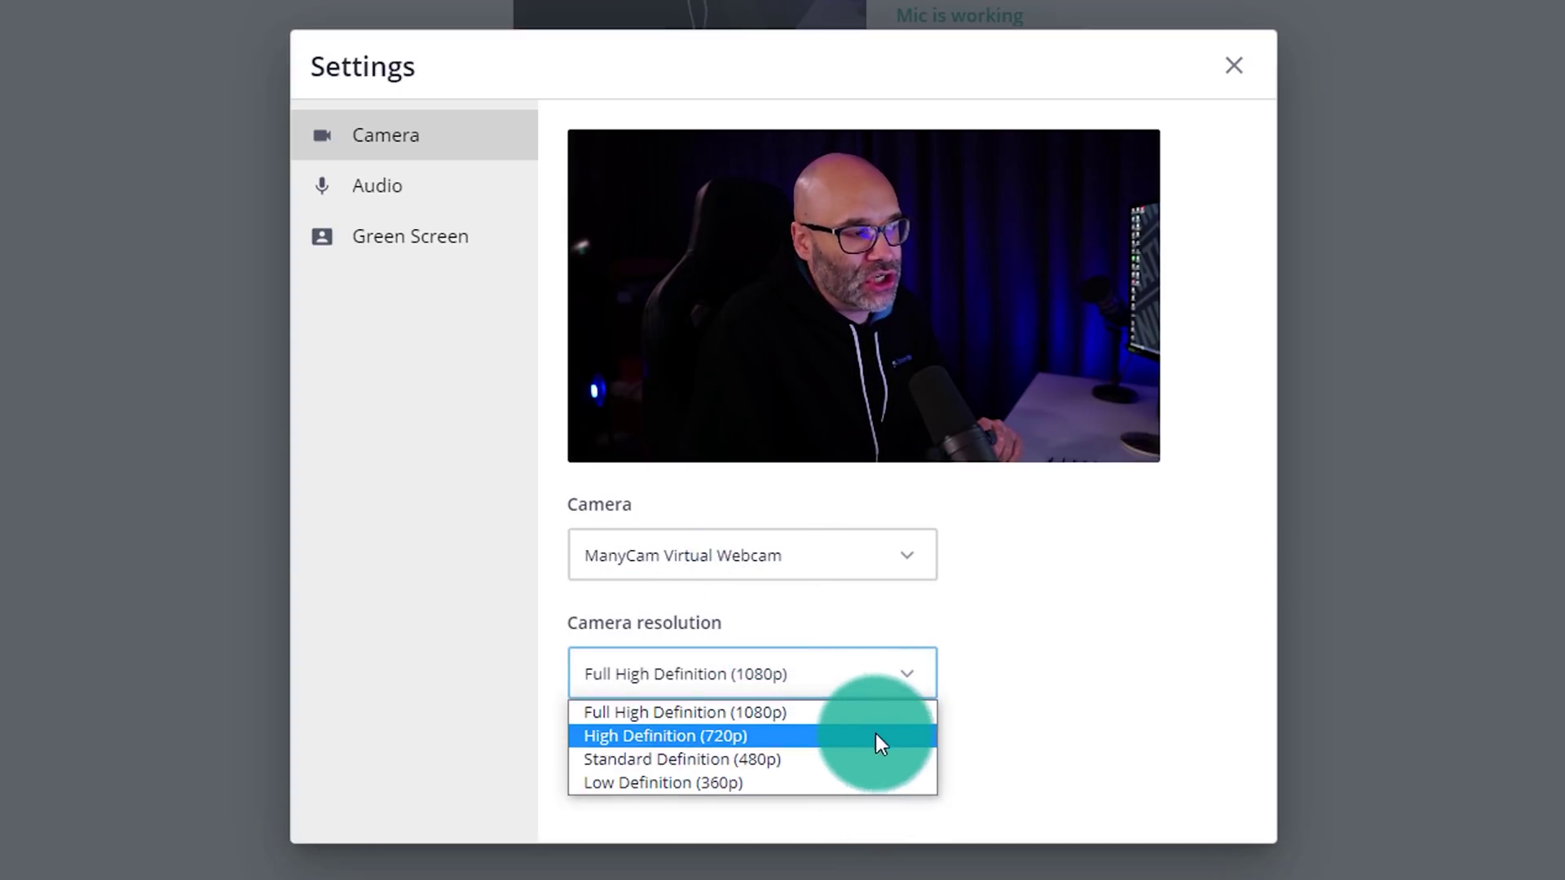
left_click(852, 705)
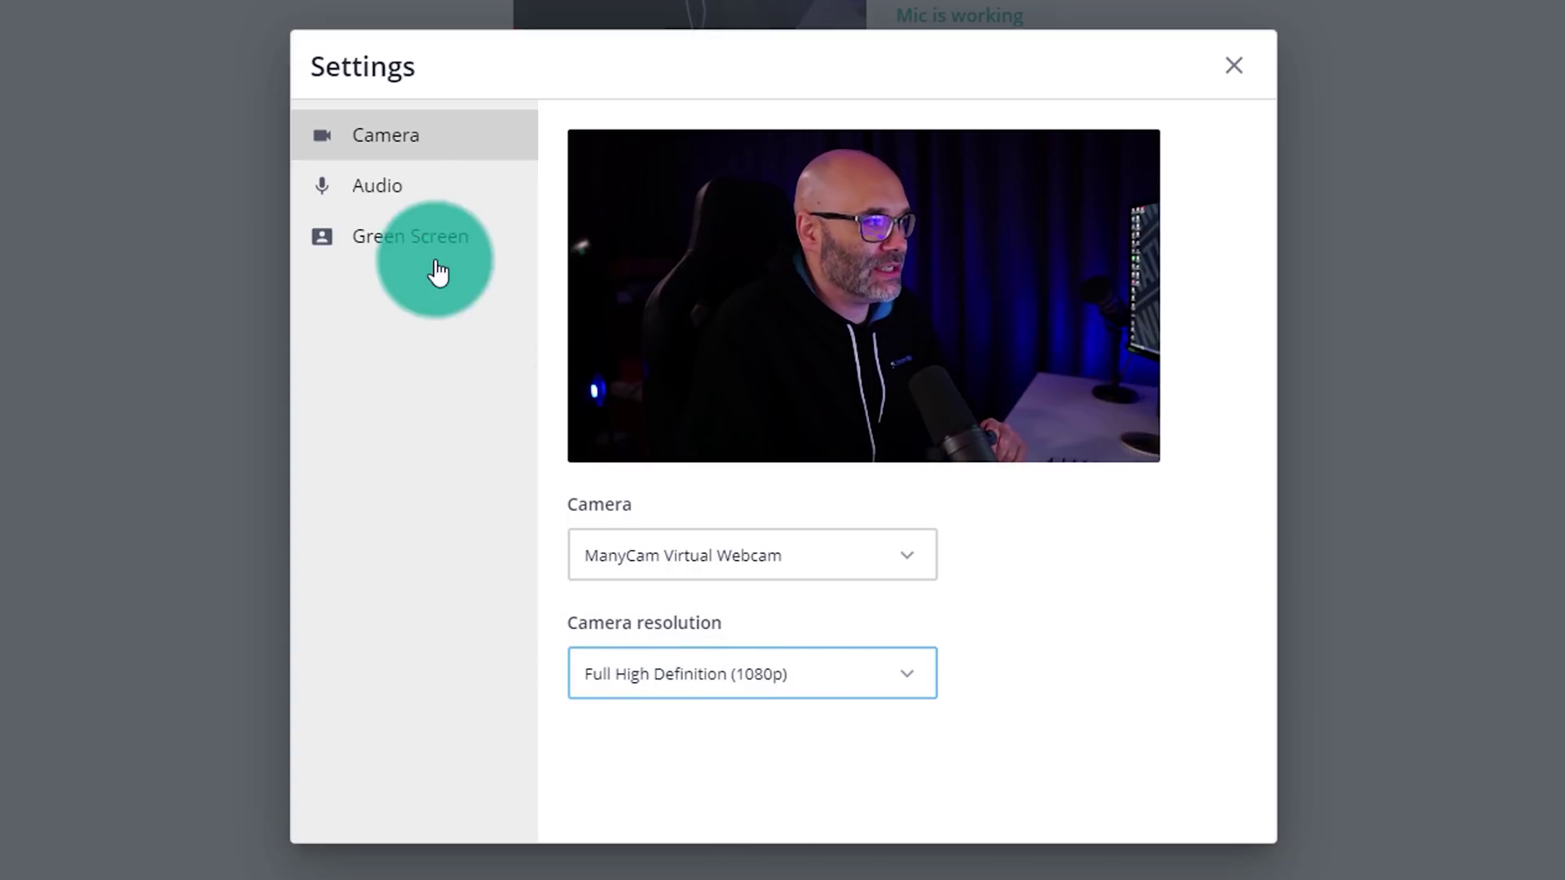
Step: Review the audio, green screen and camera settings, and close the settings
left_click(392, 192)
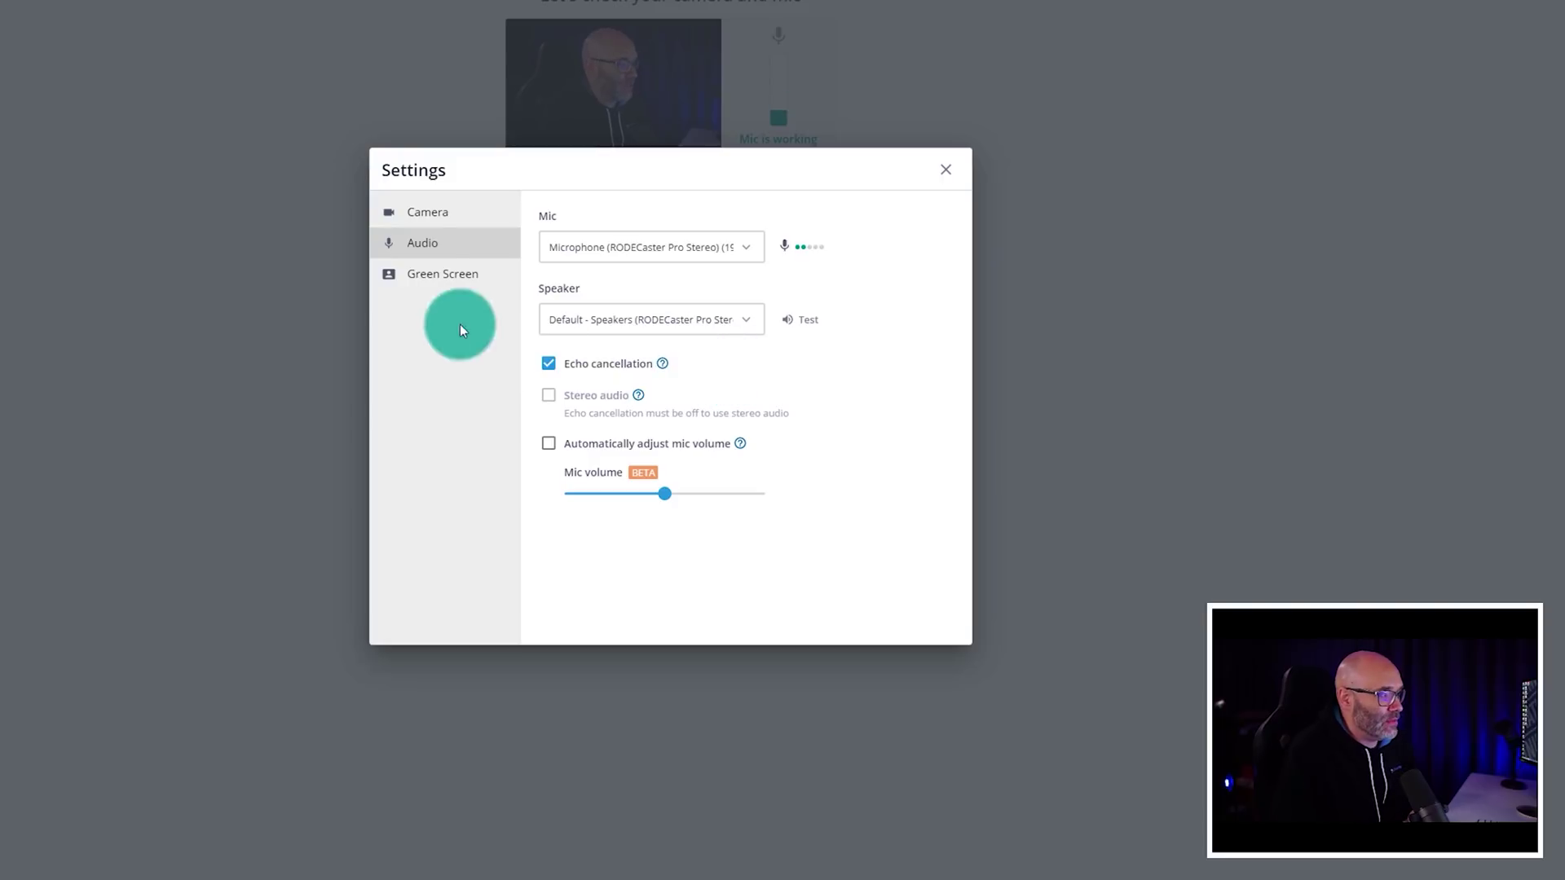
left_click(477, 284)
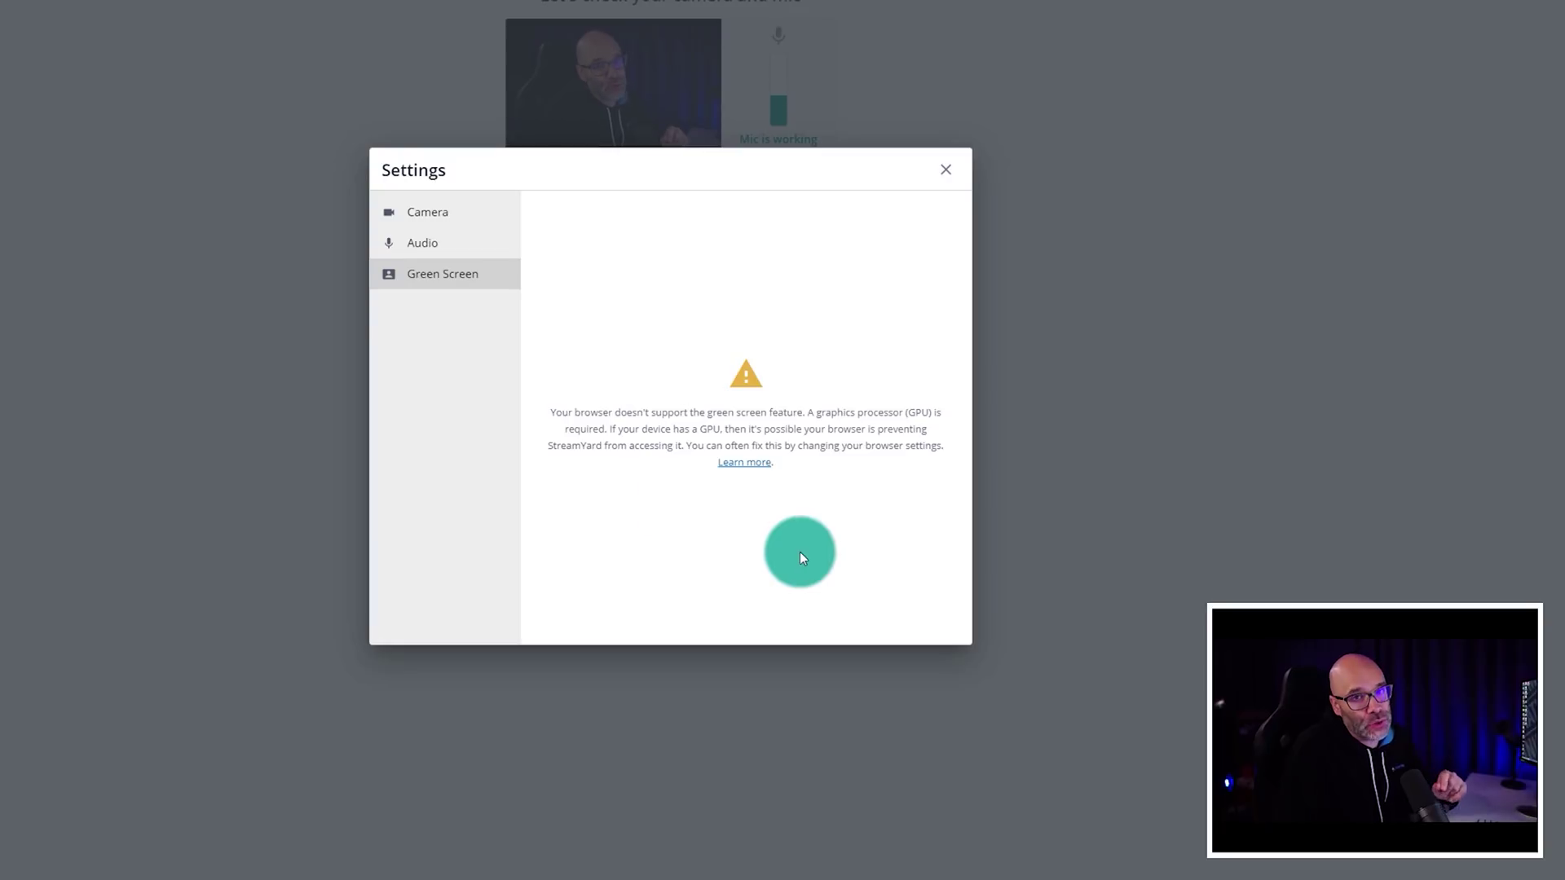
left_click(440, 211)
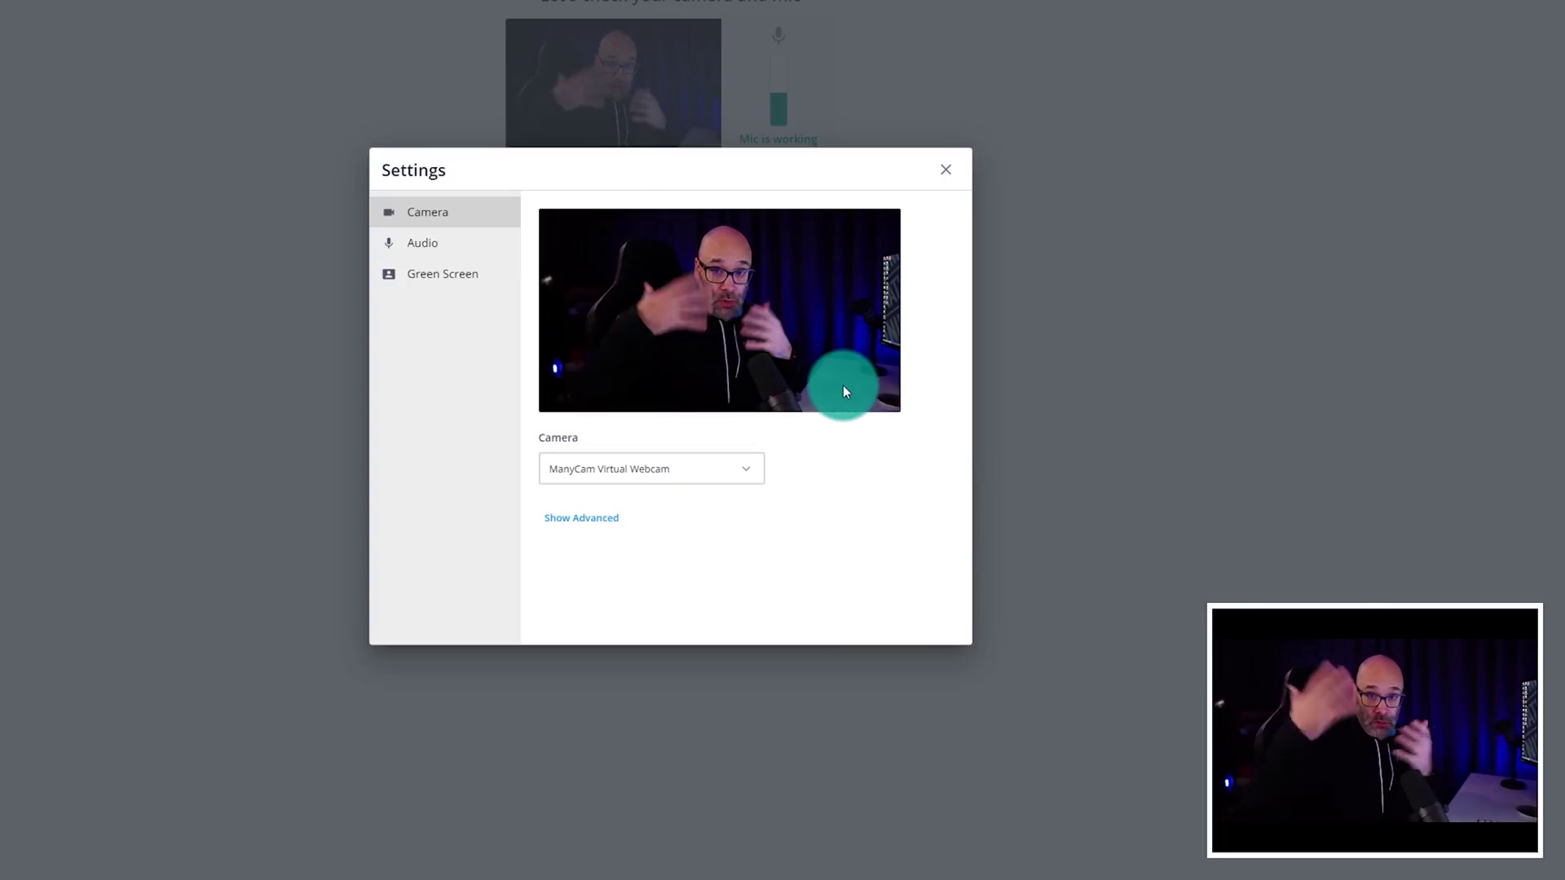
left_click(947, 175)
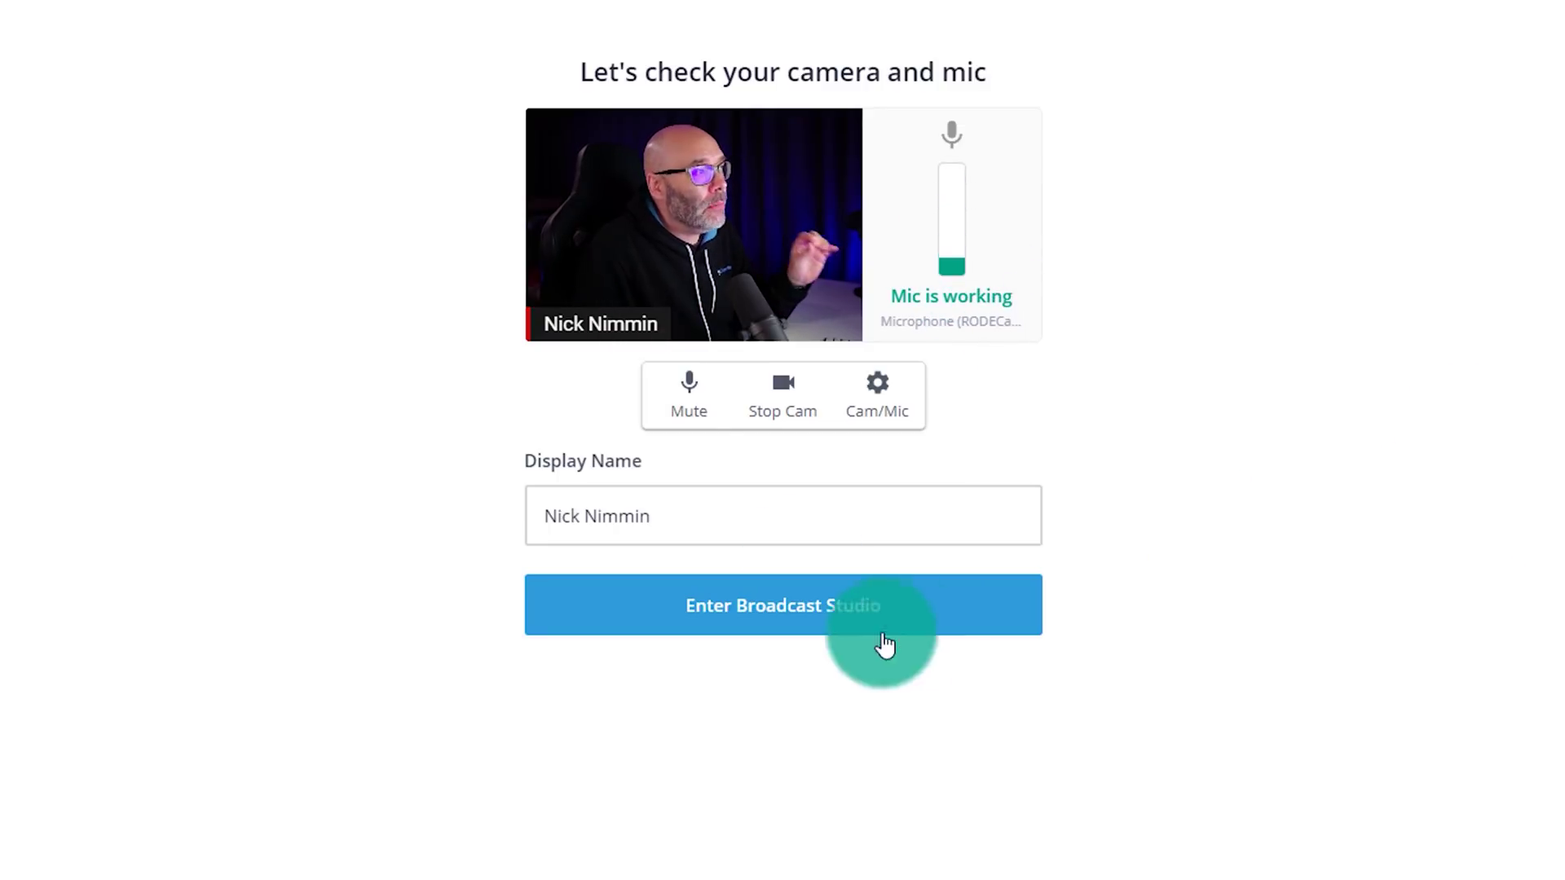
Step: Test muting and unmuting the microphone, and enter the broadcast studio
left_click(695, 396)
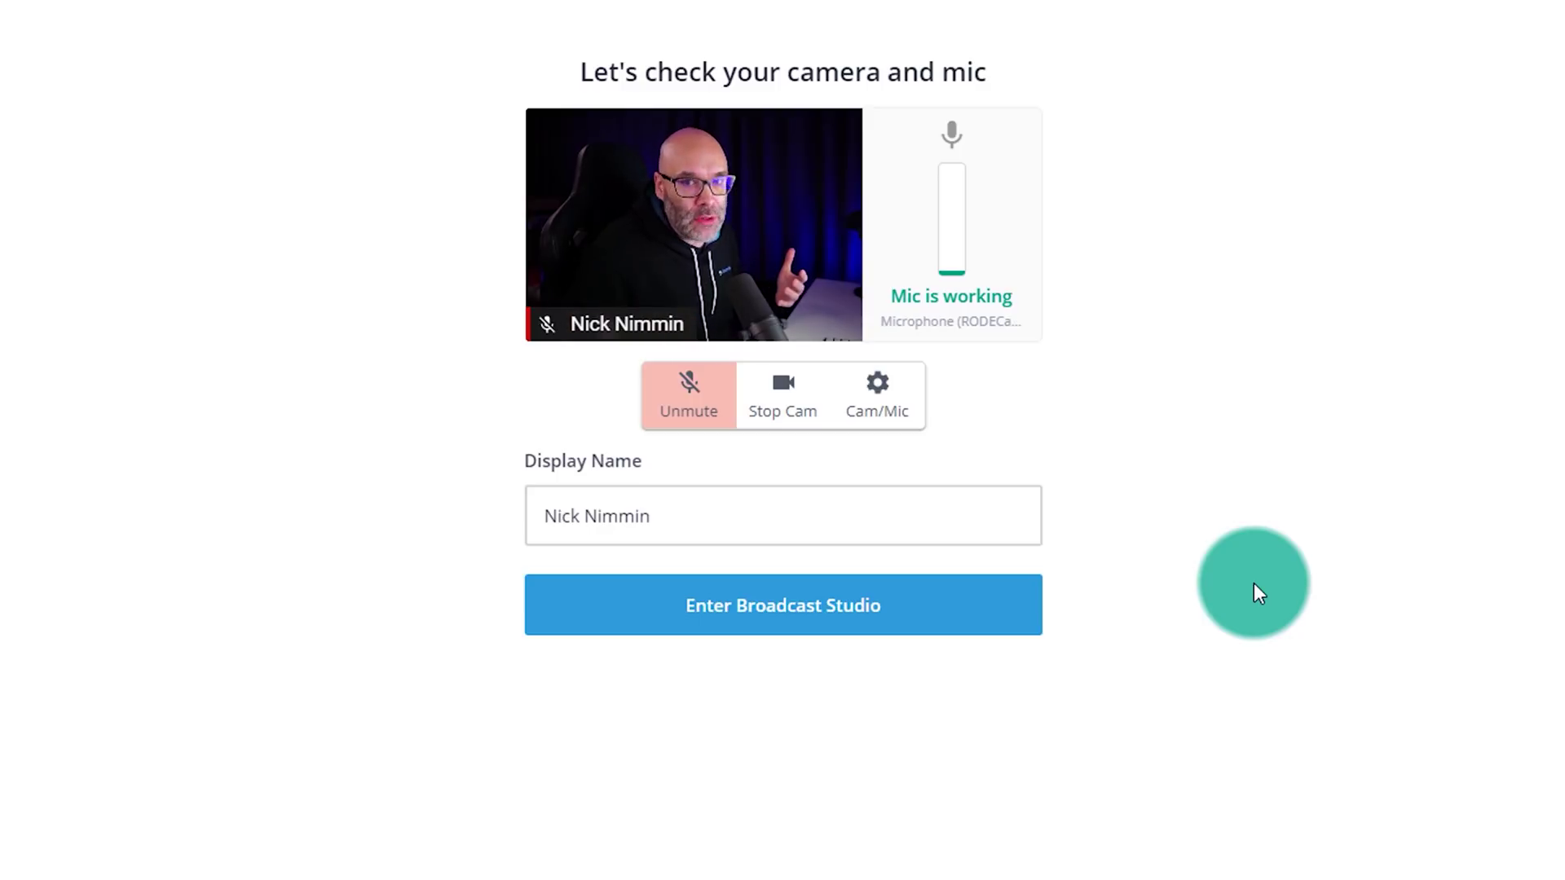
left_click(703, 411)
left_click(761, 614)
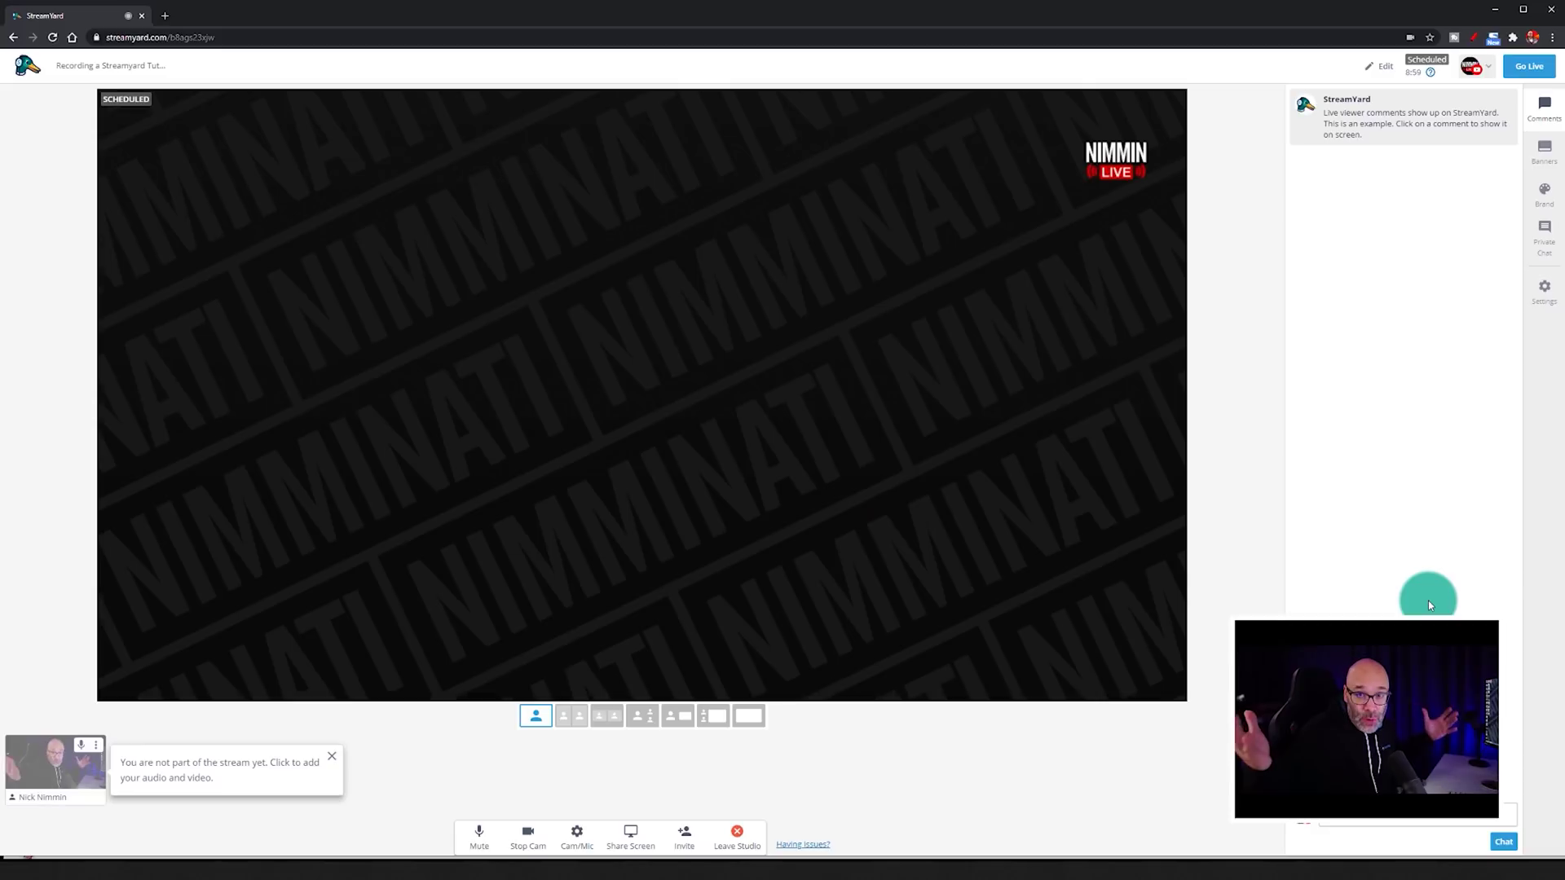
Step: Check the options of your own camera feed, and add its audio and video to the stream
left_click(97, 749)
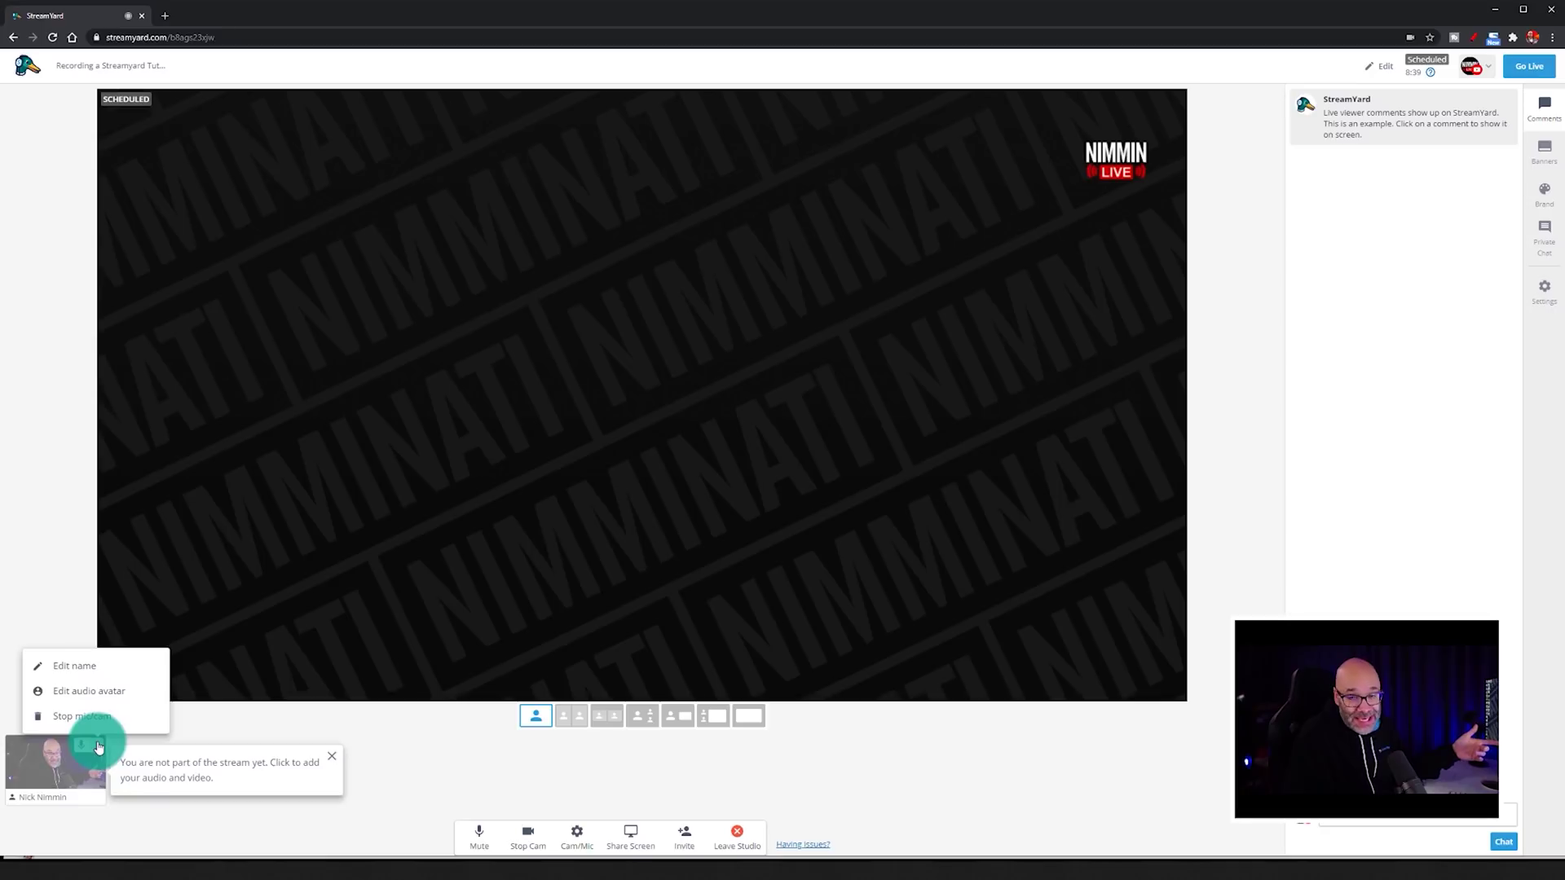
left_click(97, 746)
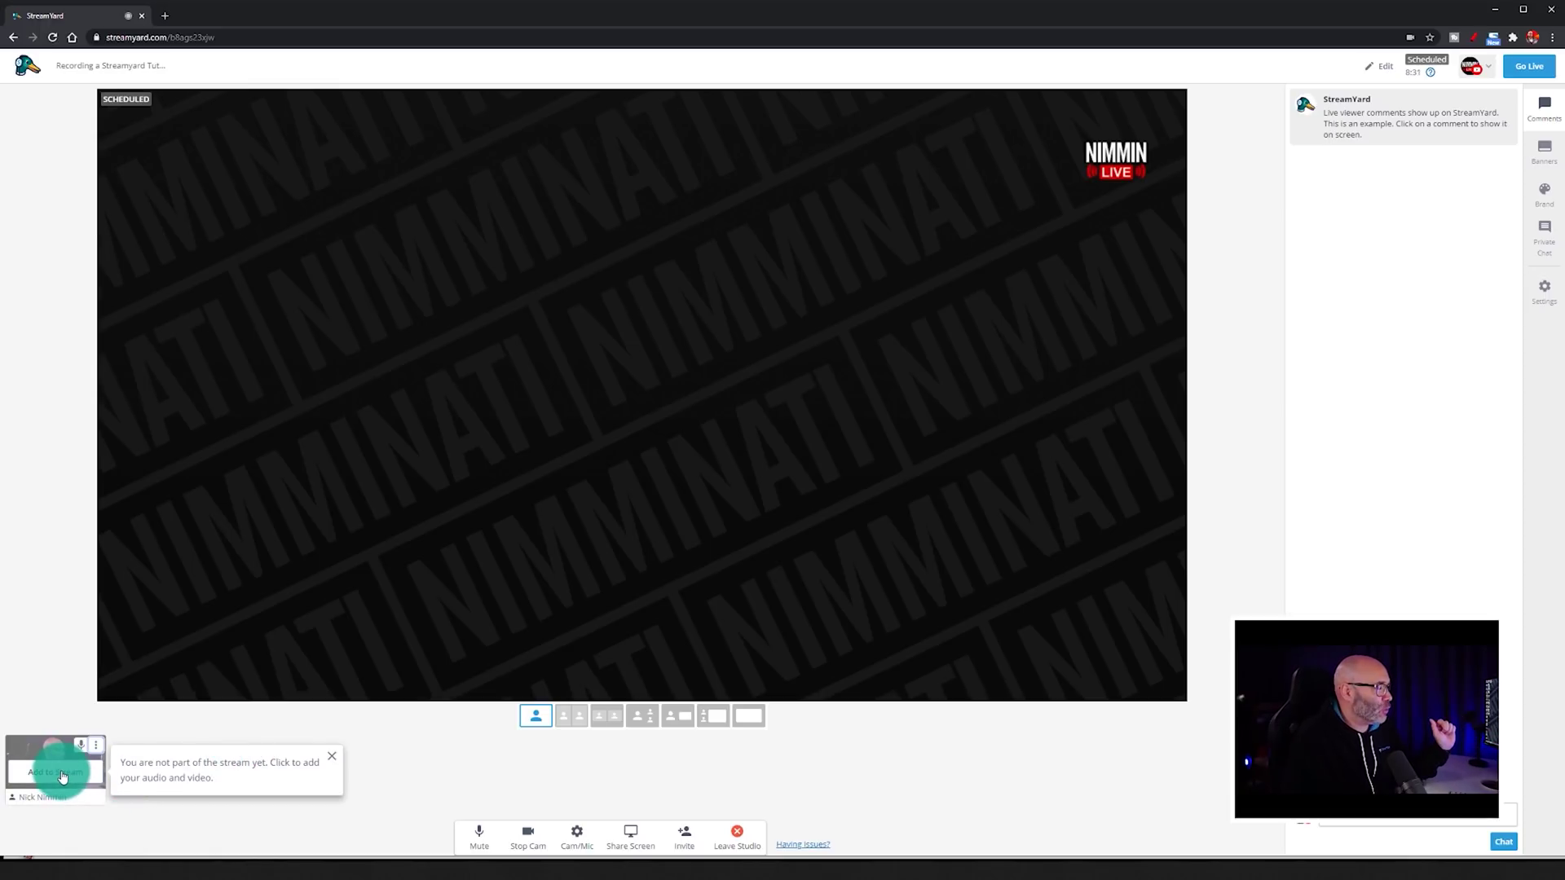
left_click(63, 777)
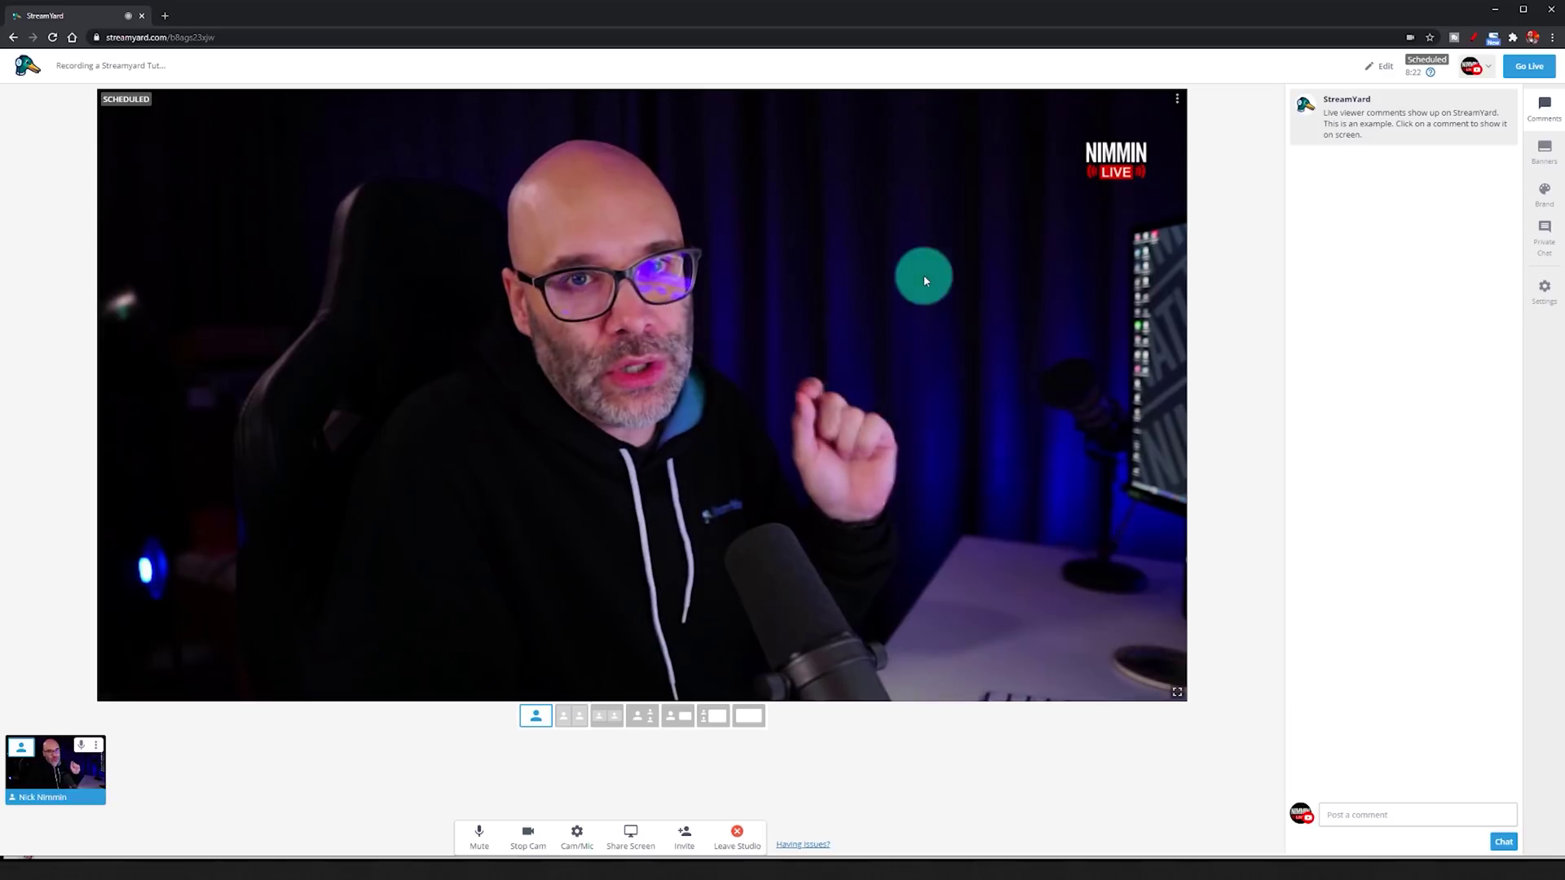
left_click(1348, 815)
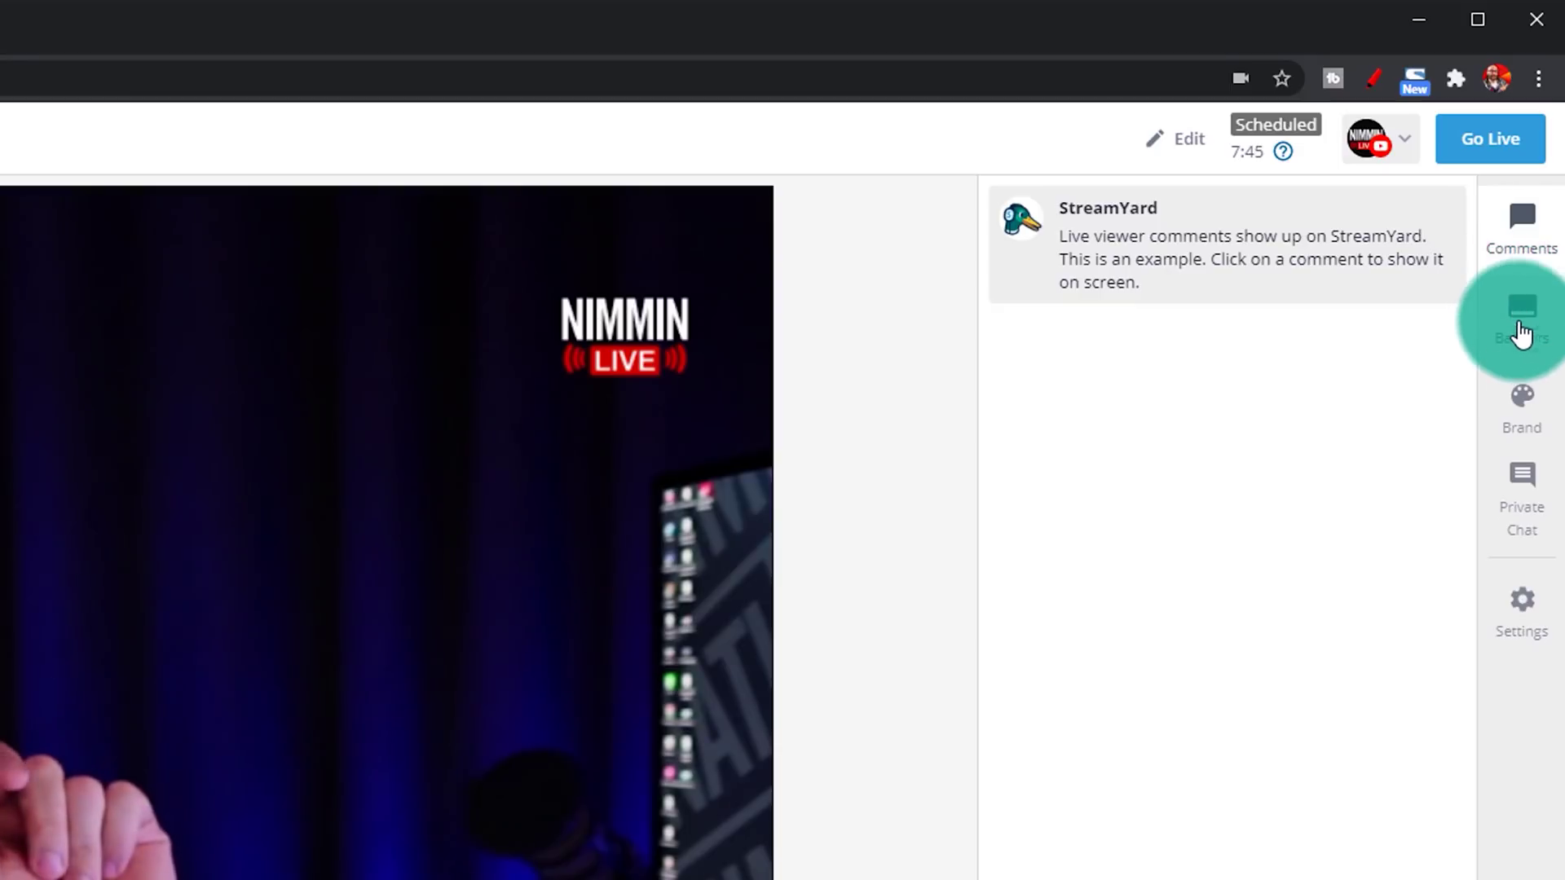
Step: Show the existing "Ask your questions through the form" ticker banner on the stream and hide it again
left_click(1529, 332)
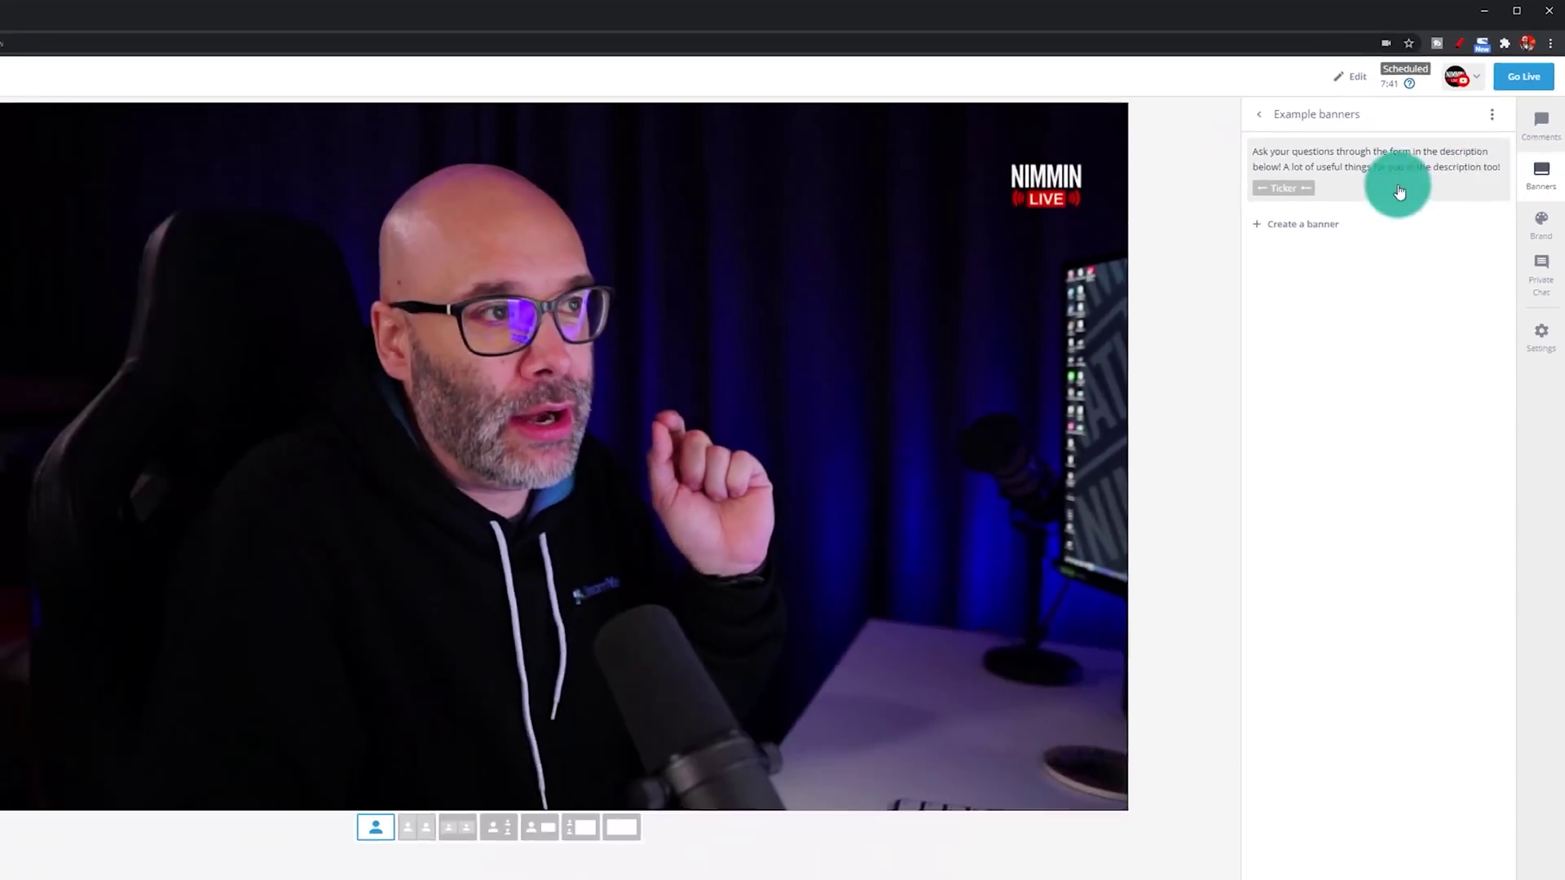
mouse_move(1371, 184)
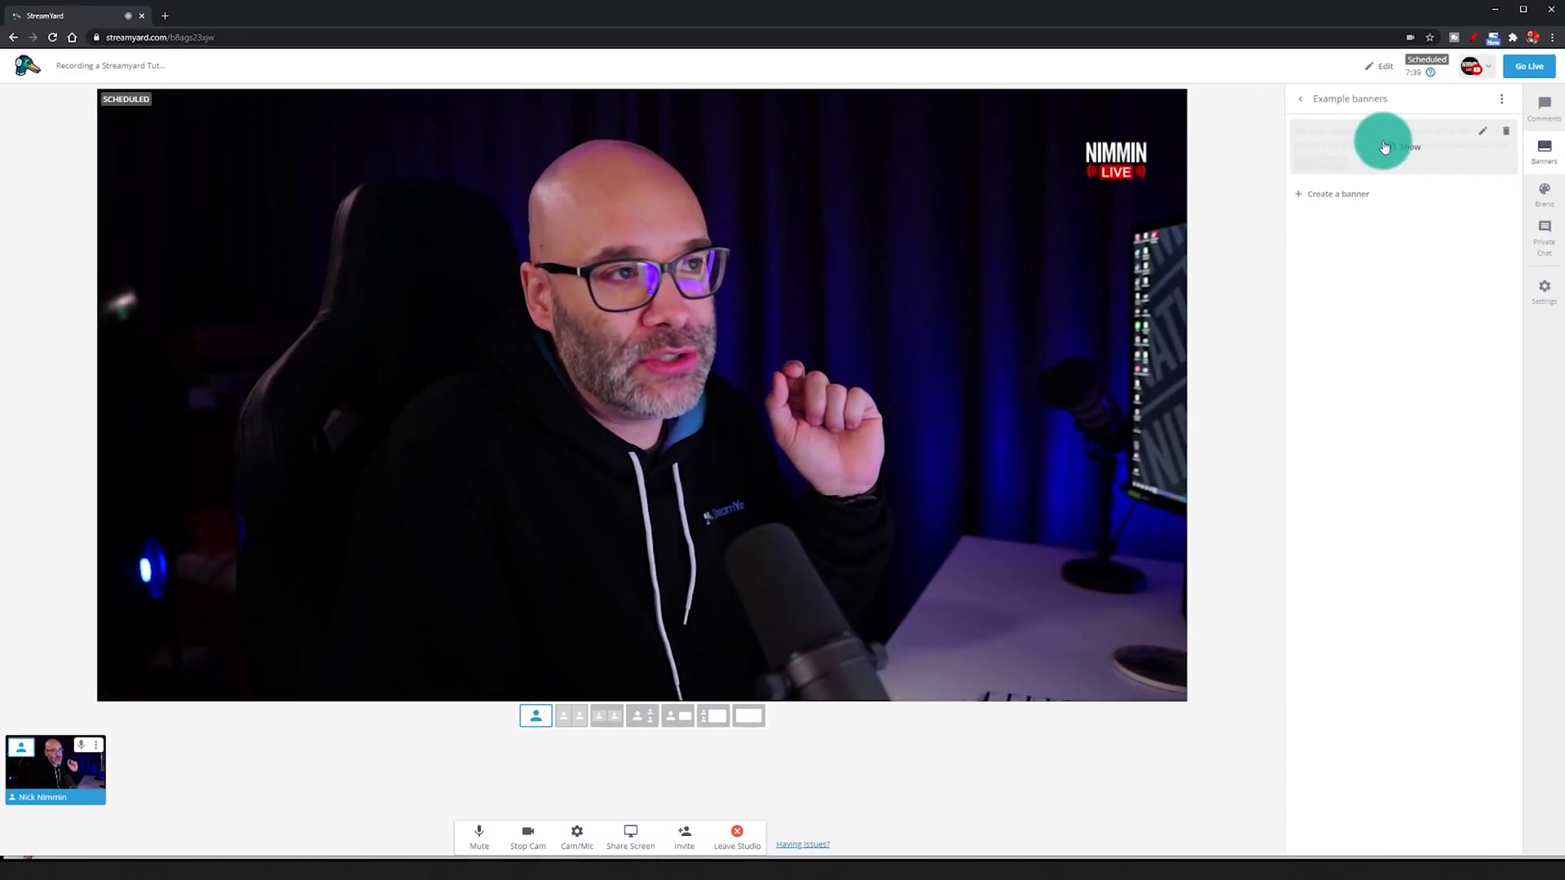
mouse_move(1419, 143)
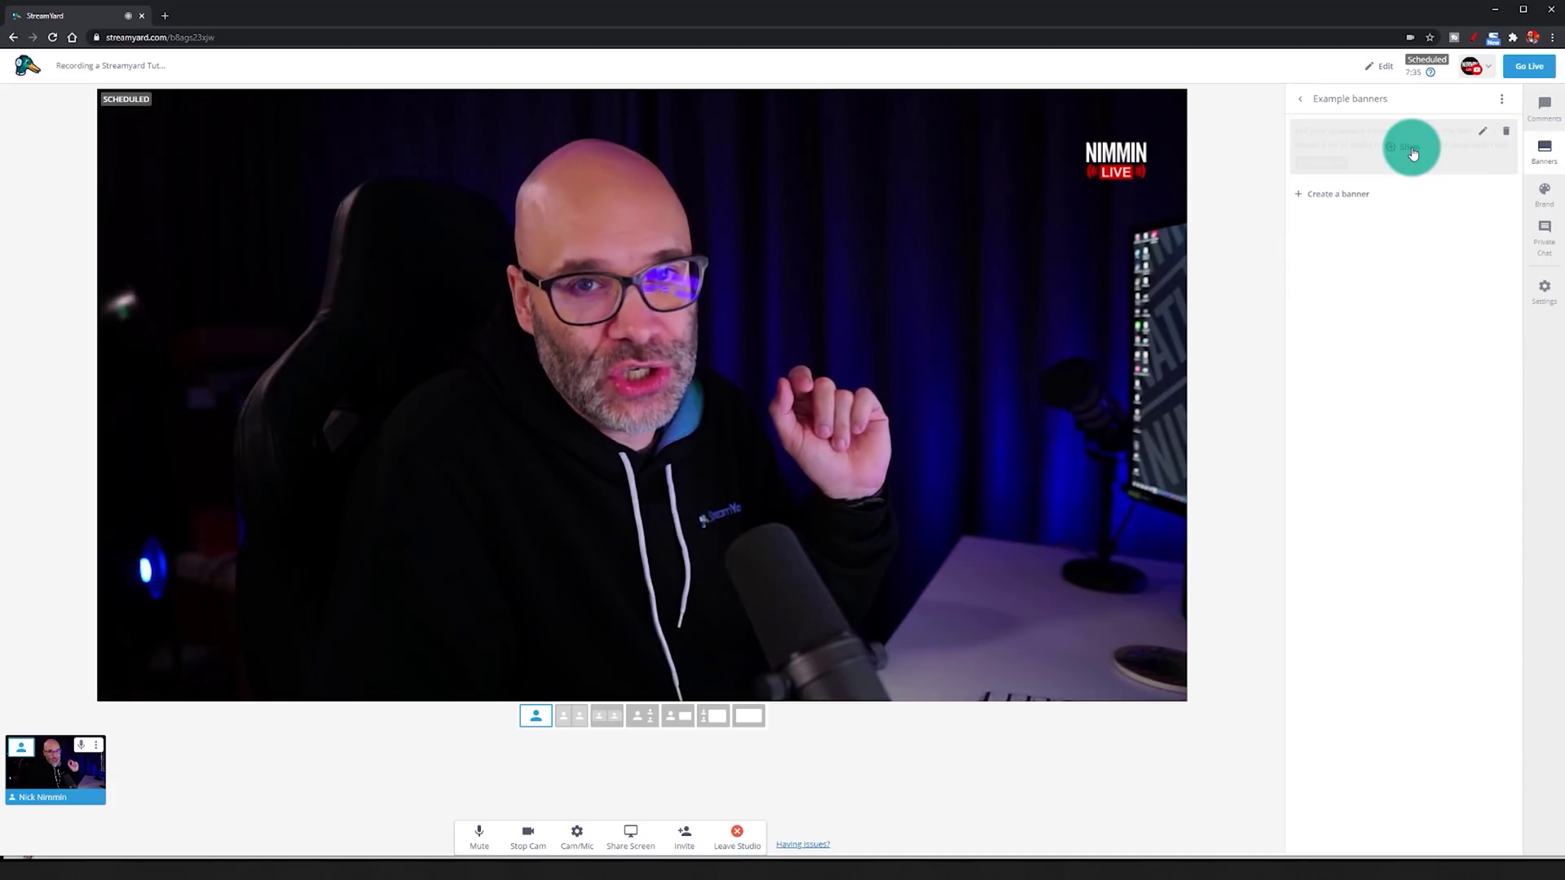
left_click(1410, 154)
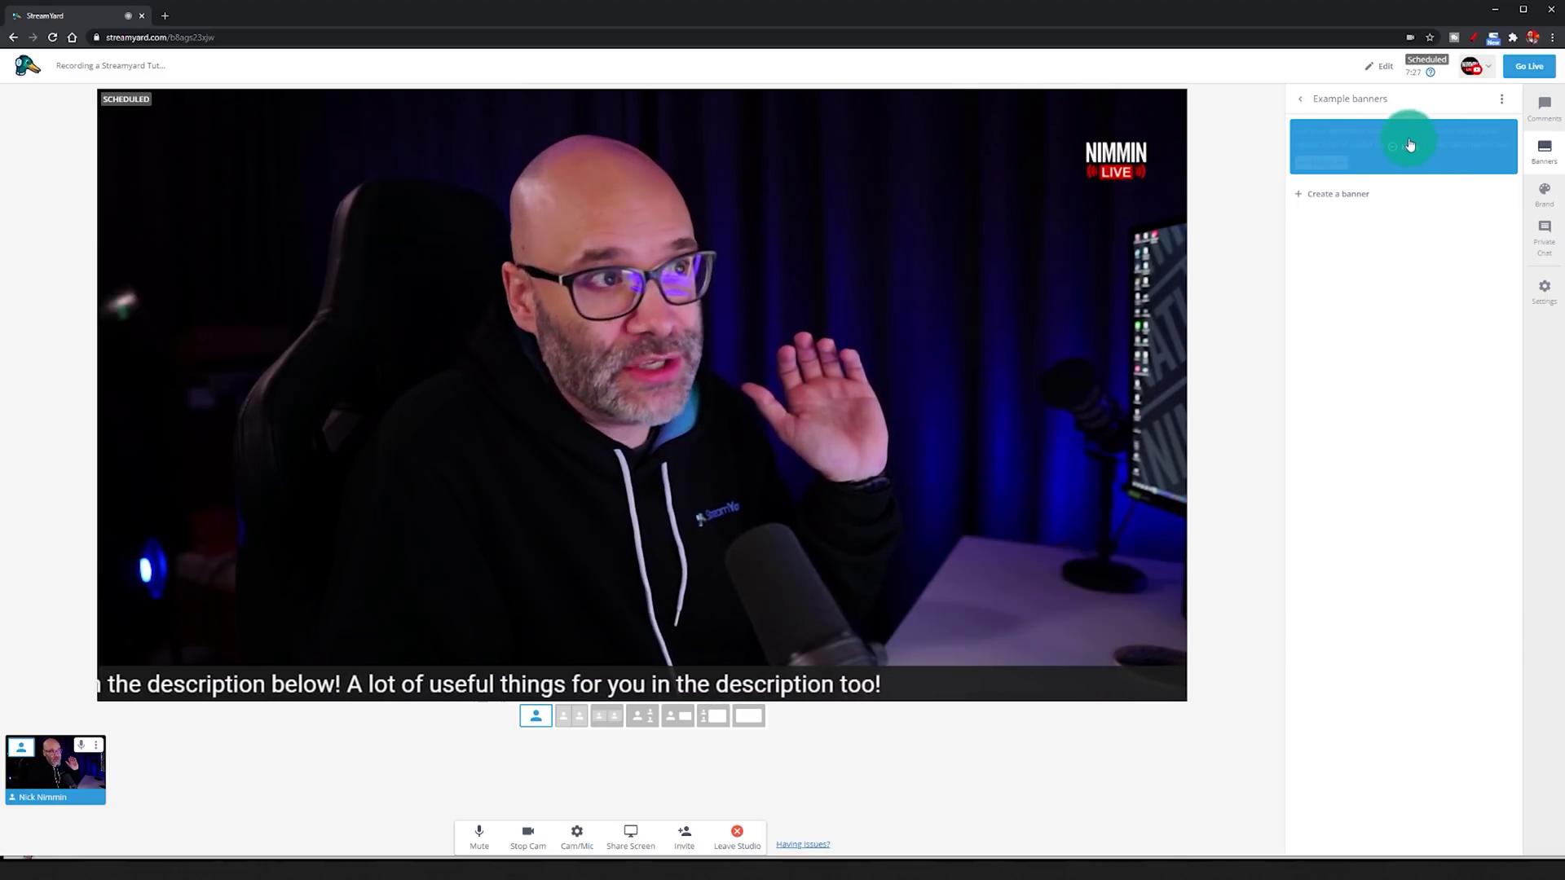
left_click(1432, 168)
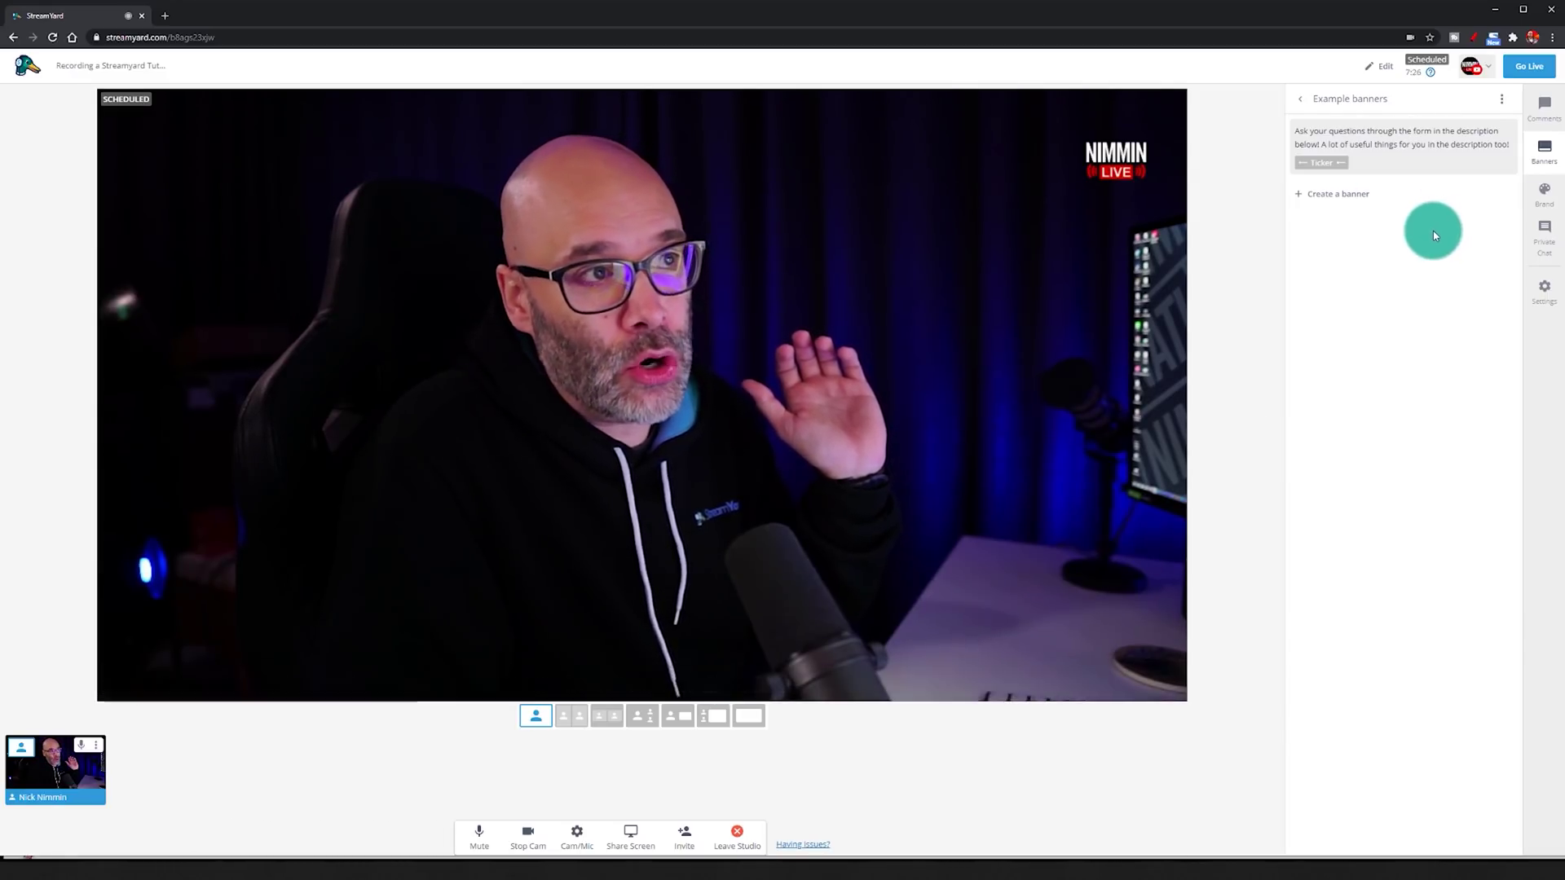
Step: Create a scrolling ticker banner reading "This is an example of a ticker.", and preview it on the stream before hiding it
left_click(1333, 197)
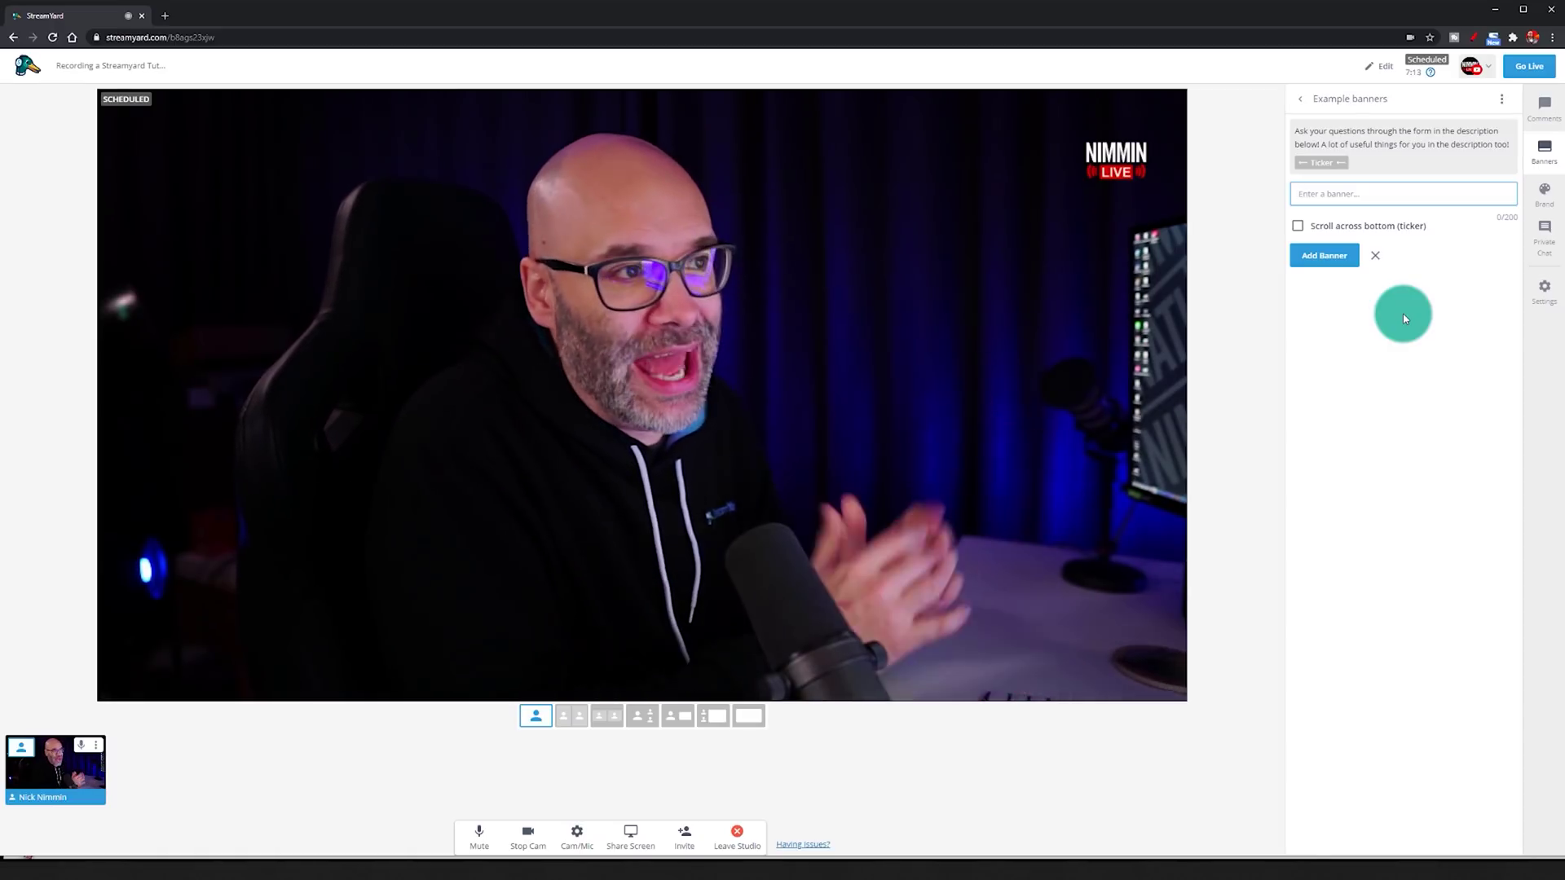
type("This is an example of a ticker.")
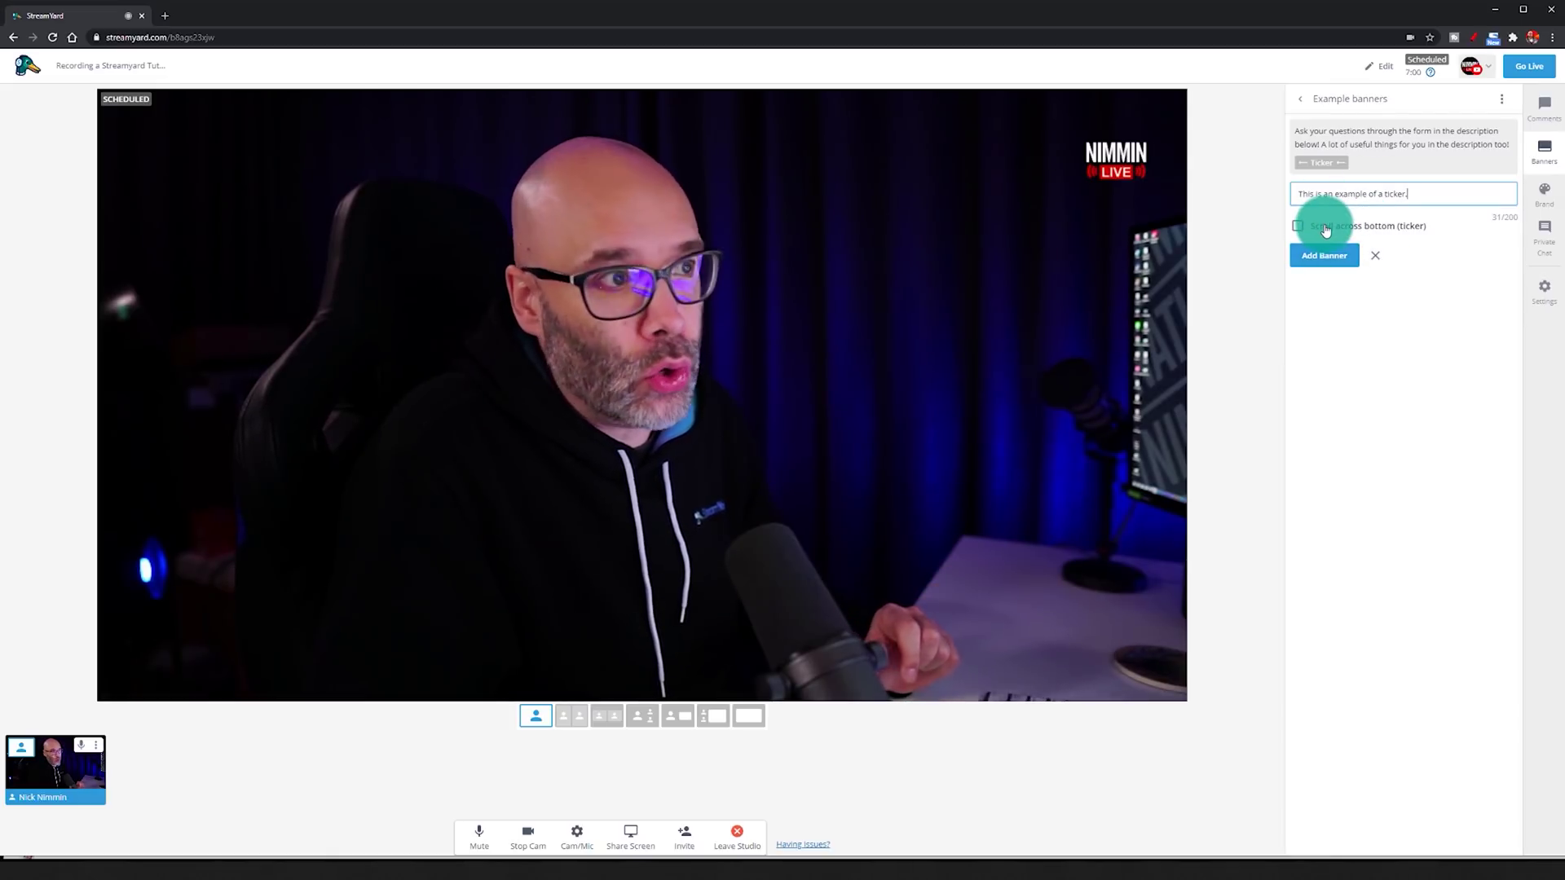
left_click(1322, 257)
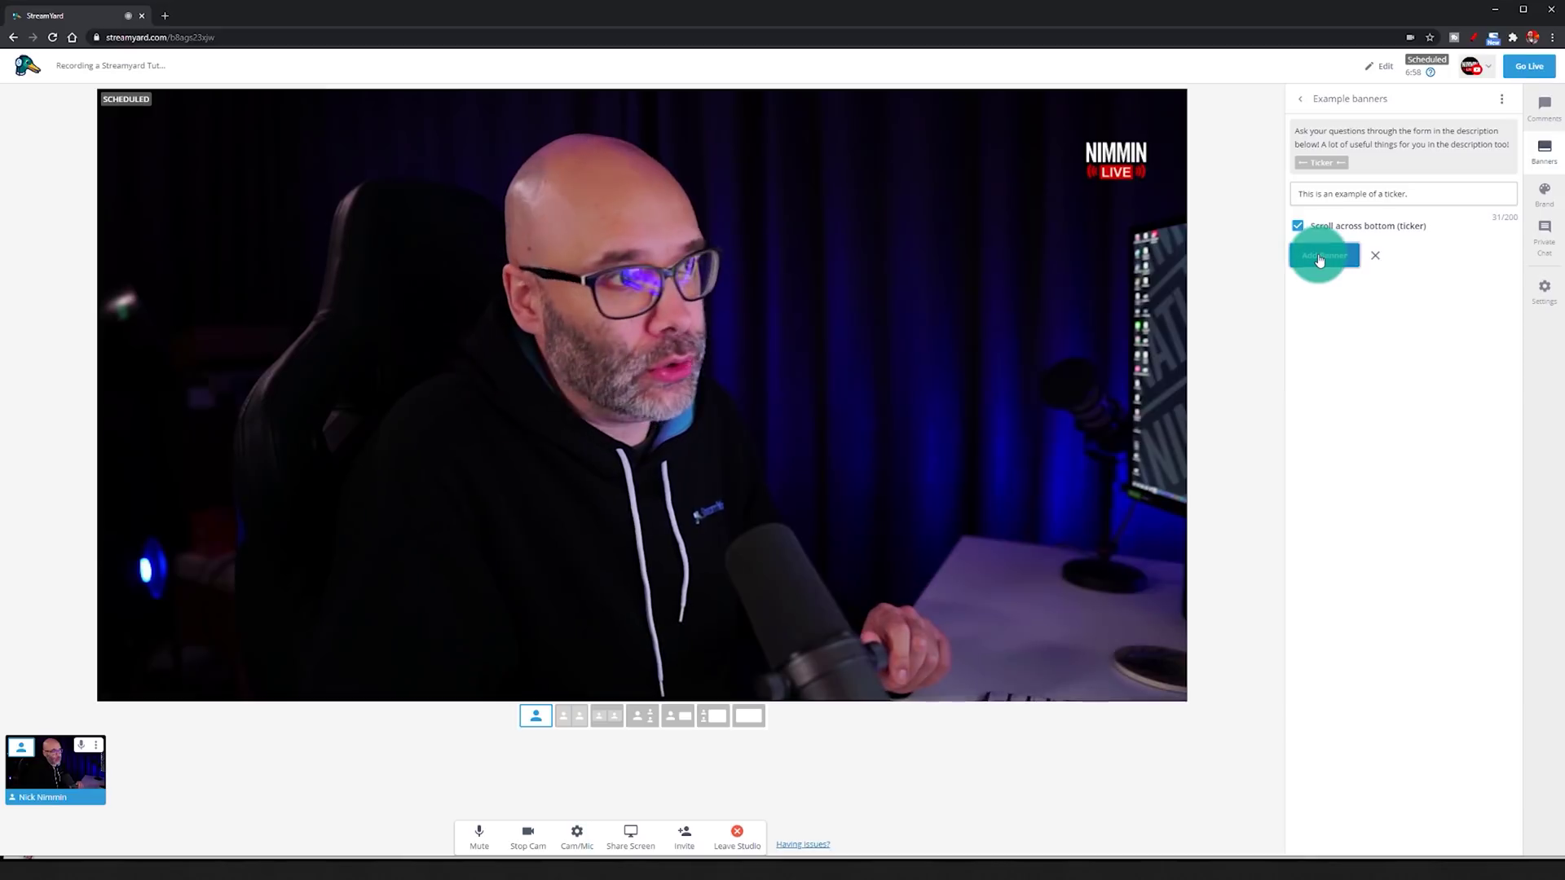
left_click(1398, 214)
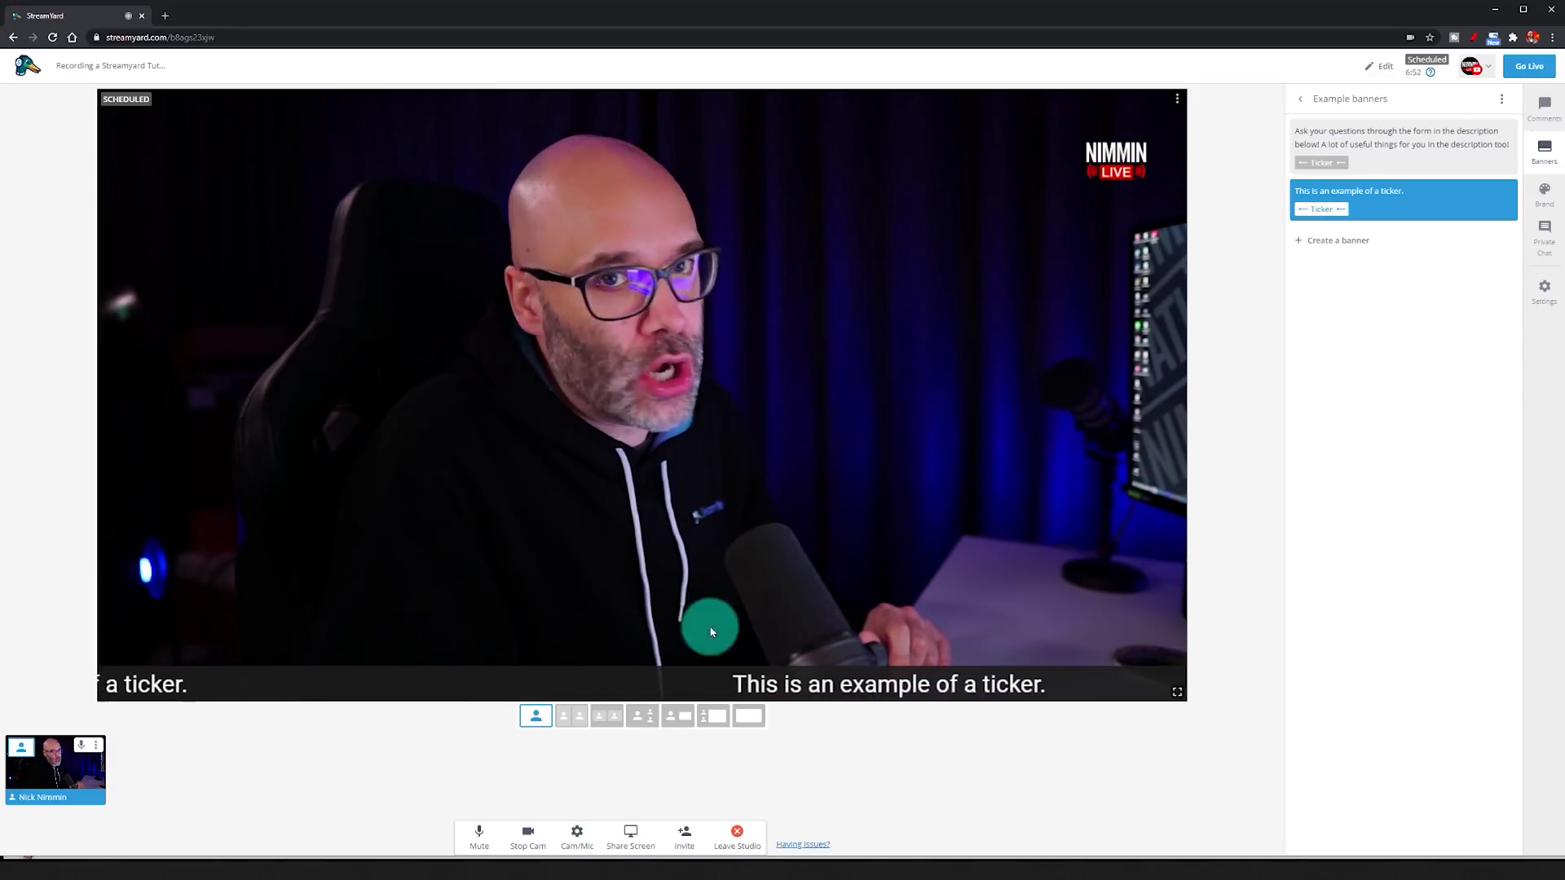
left_click(1329, 210)
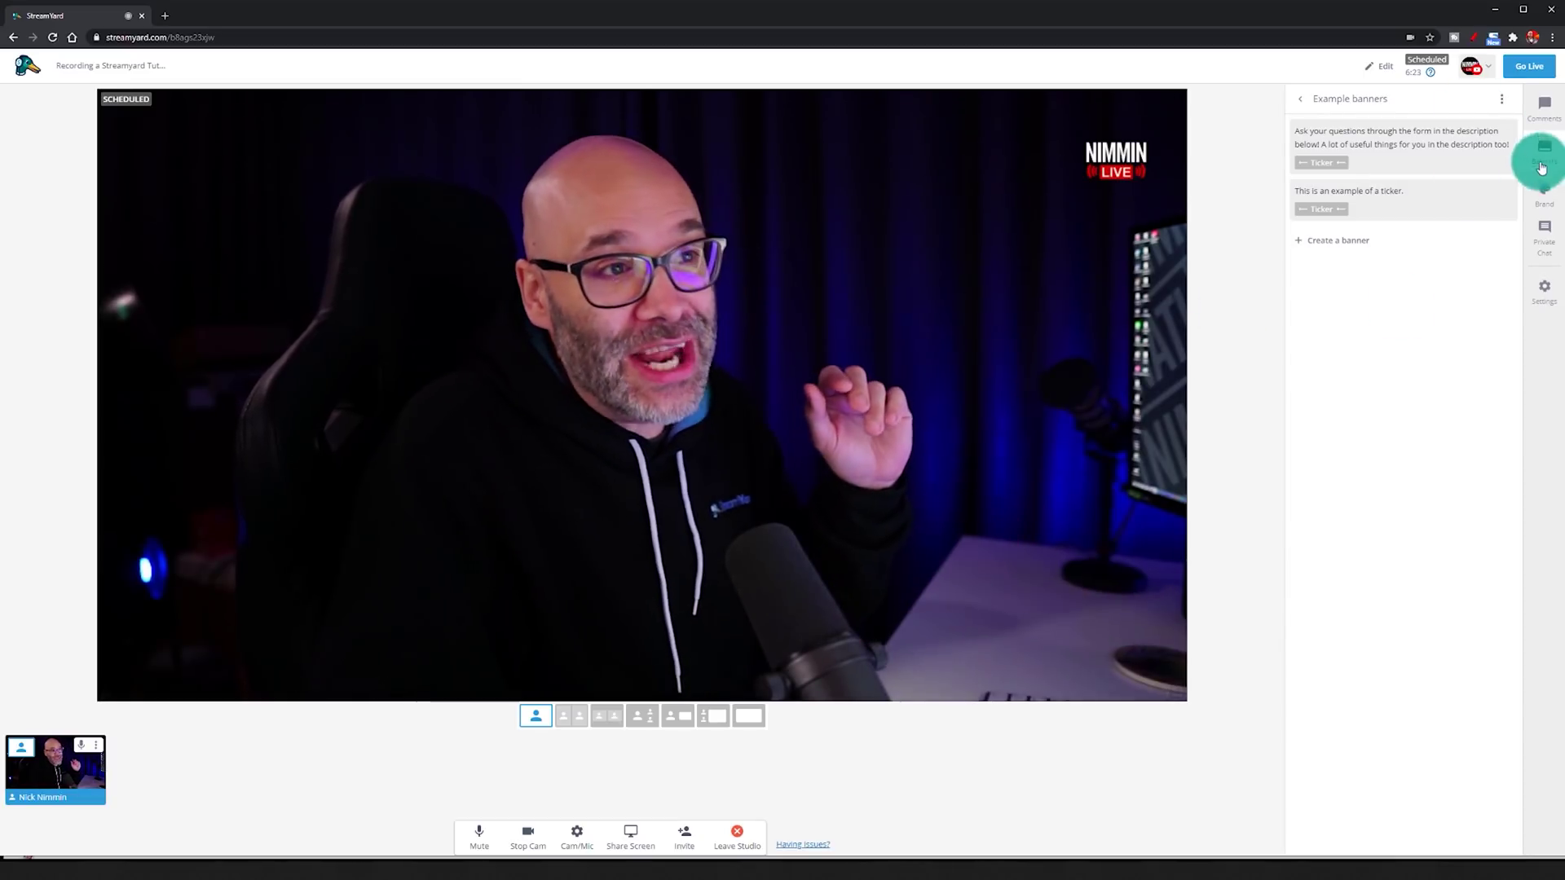
Step: Preview the Templates Demo, Test and Streamyard brands on the stream and switch back to the Nimmin LIVE brand
left_click(1546, 194)
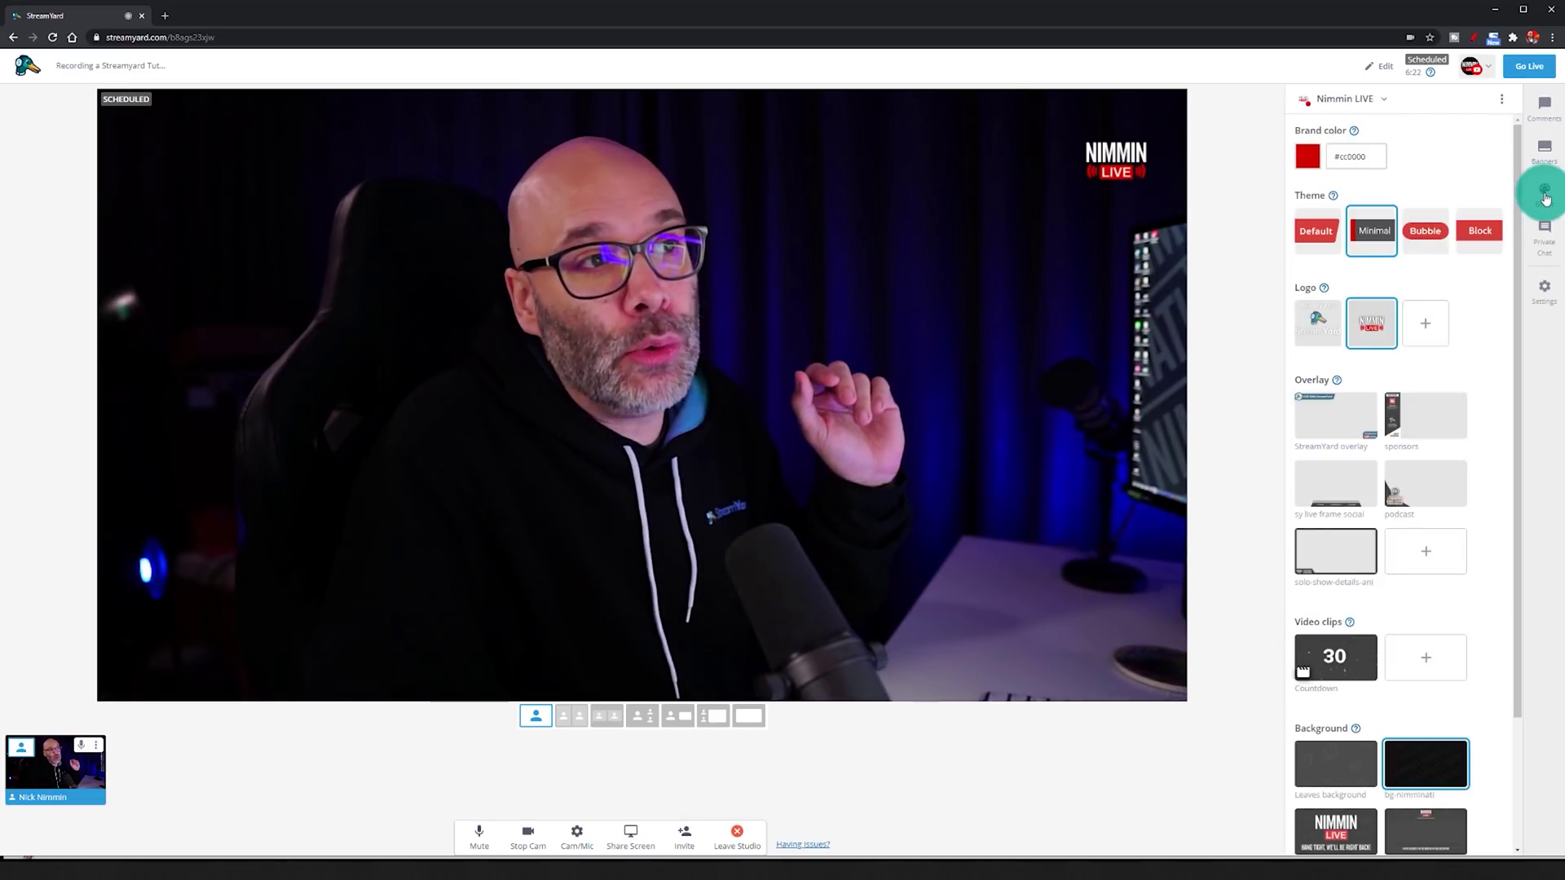
left_click(1382, 98)
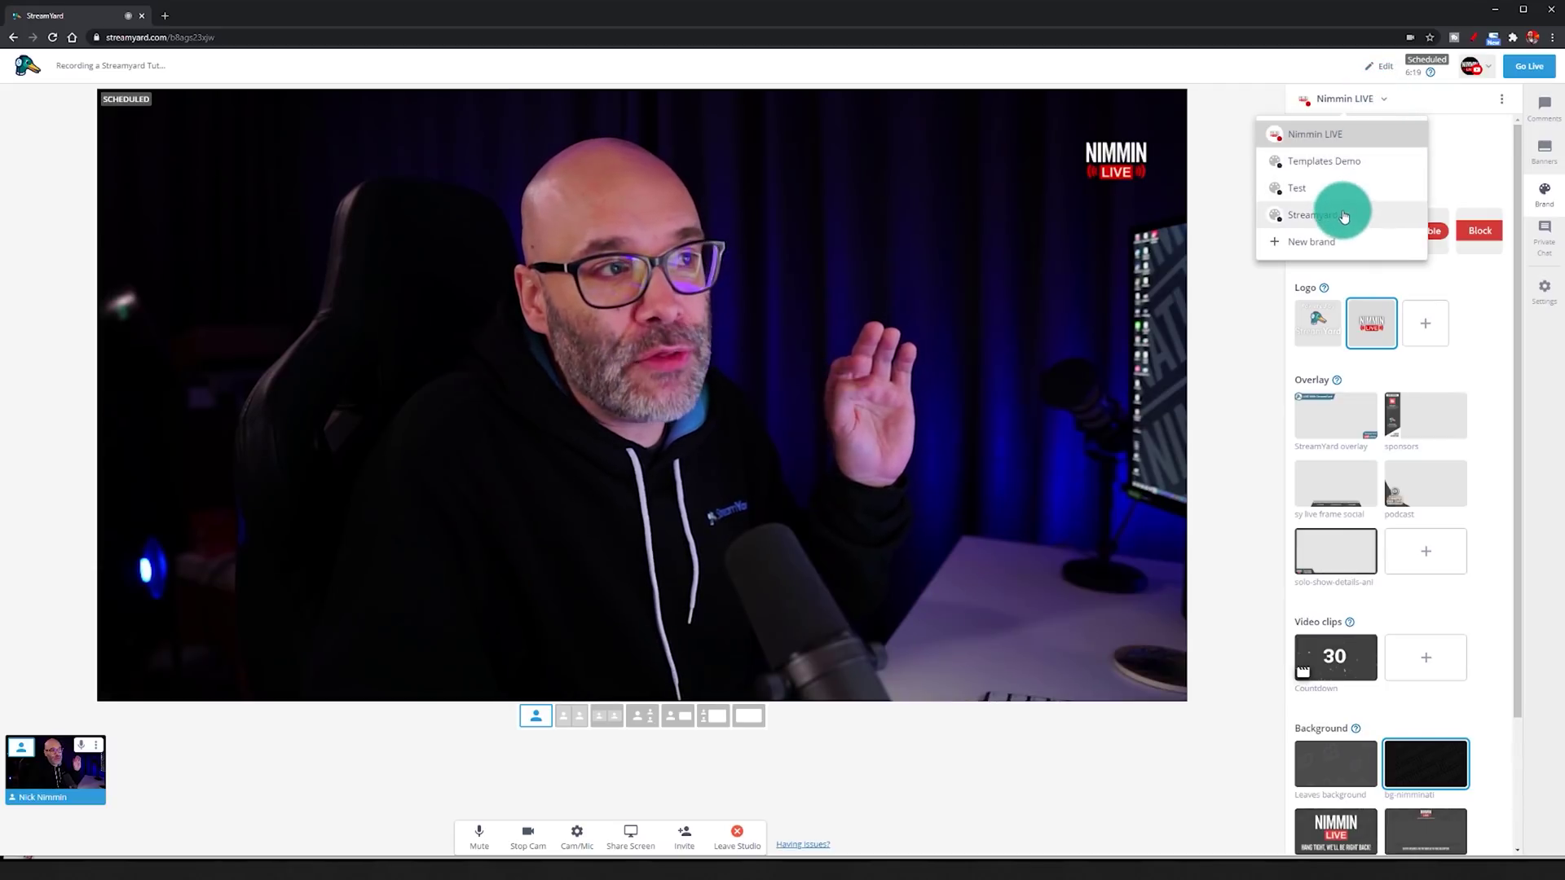
left_click(1337, 162)
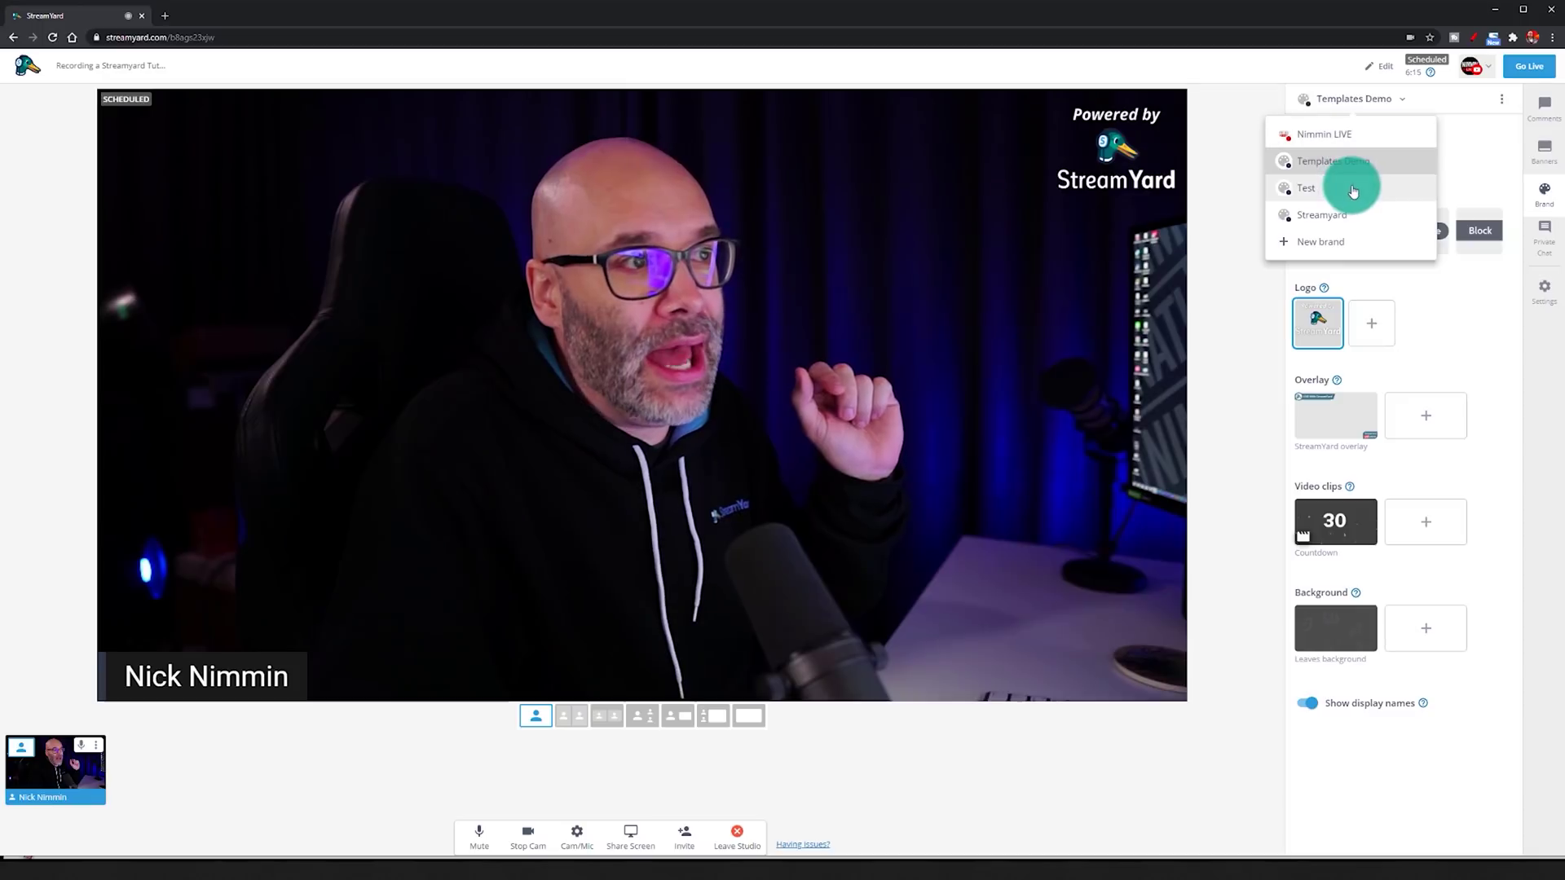
left_click(1345, 186)
left_click(1345, 101)
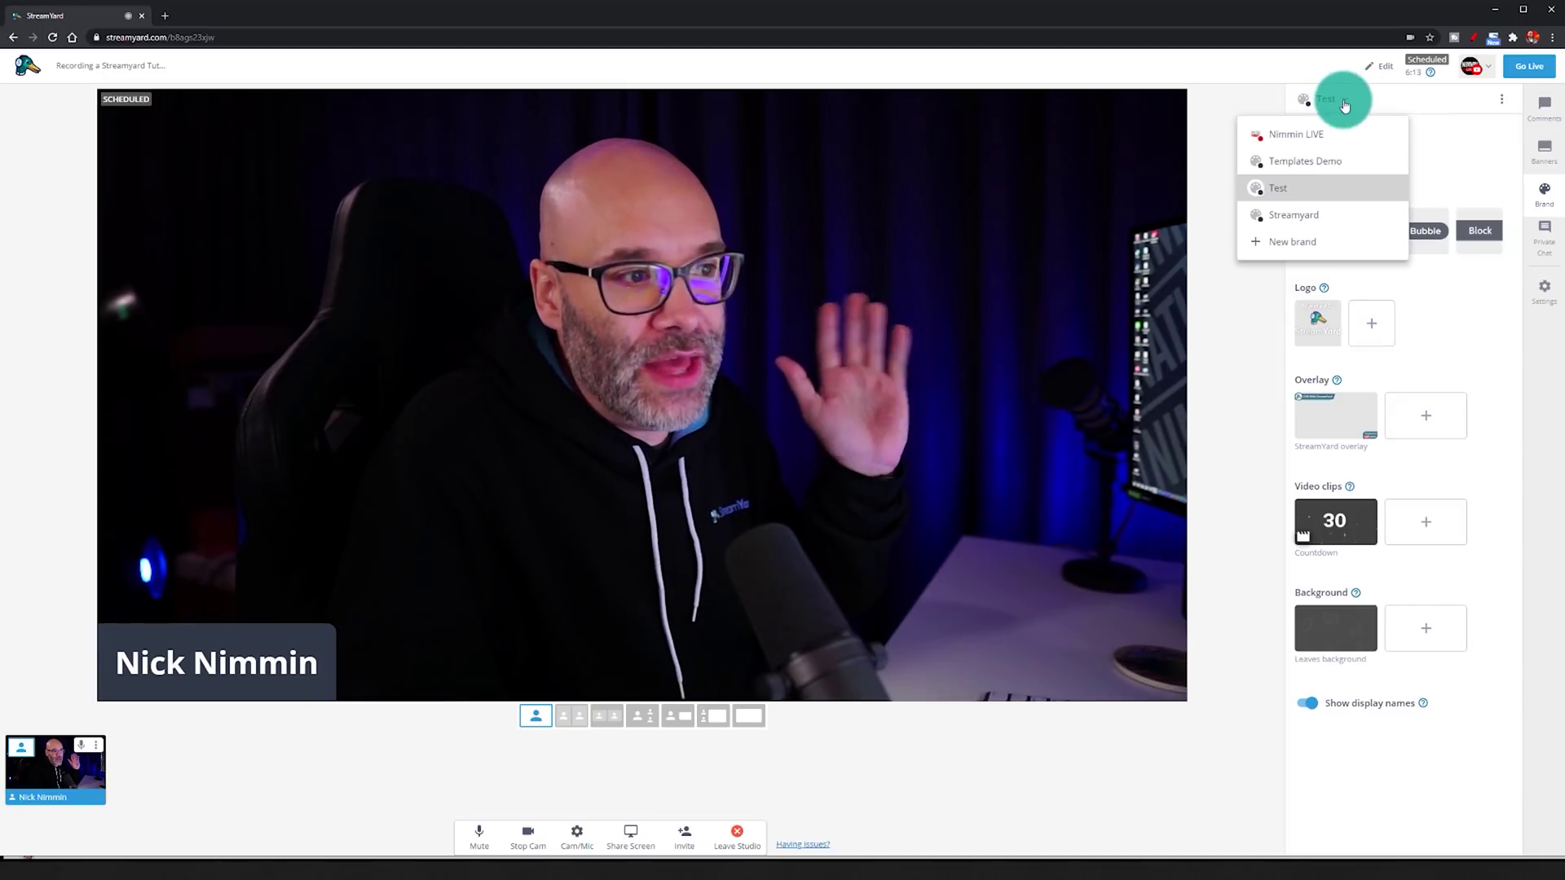
left_click(1321, 215)
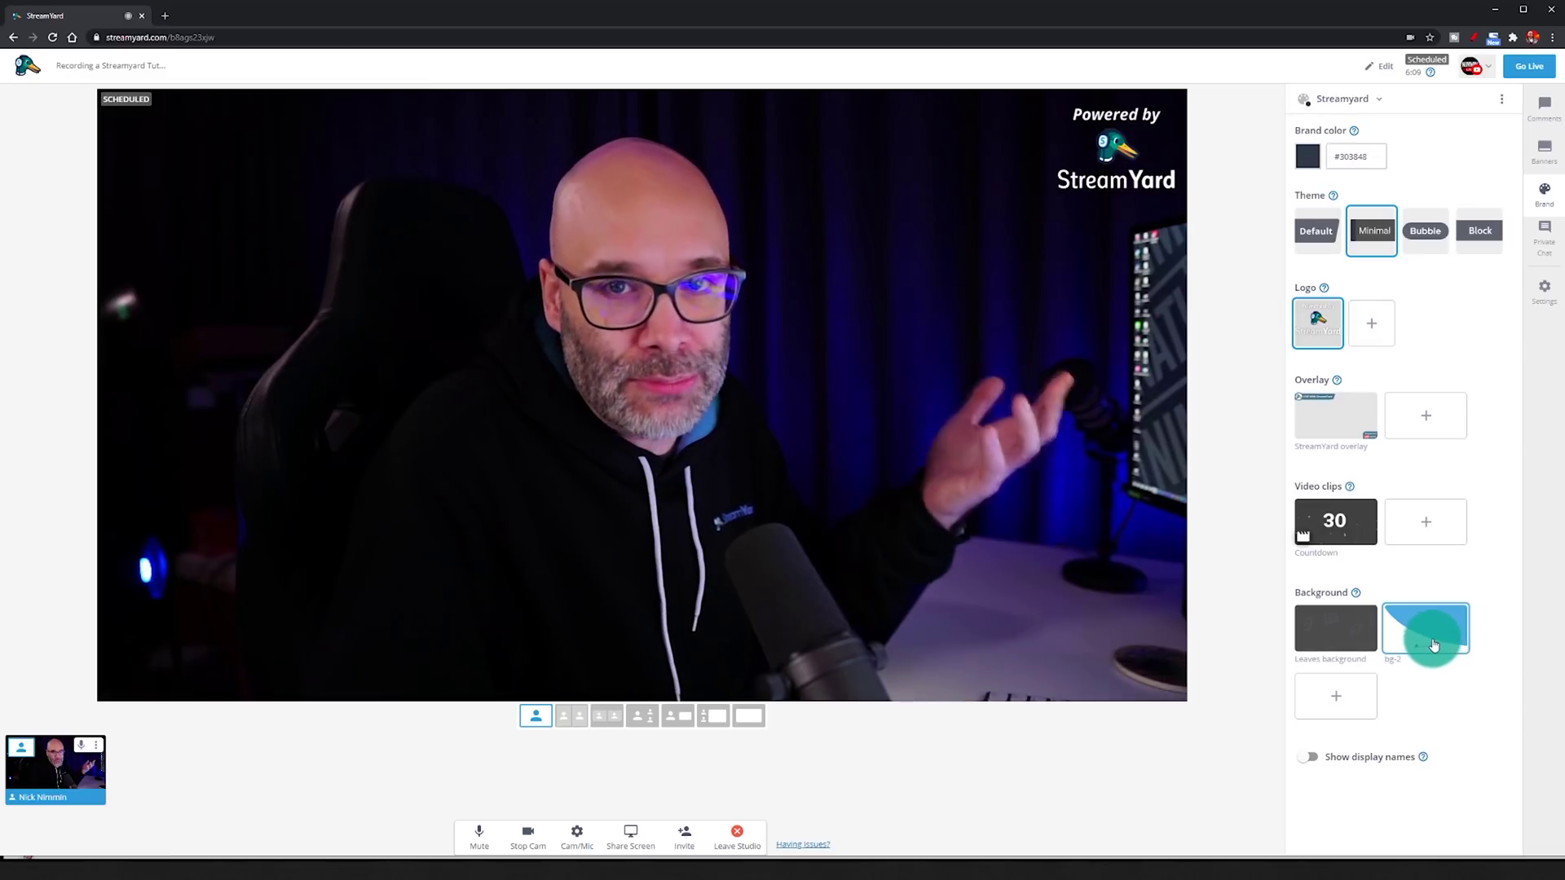
left_click(1366, 113)
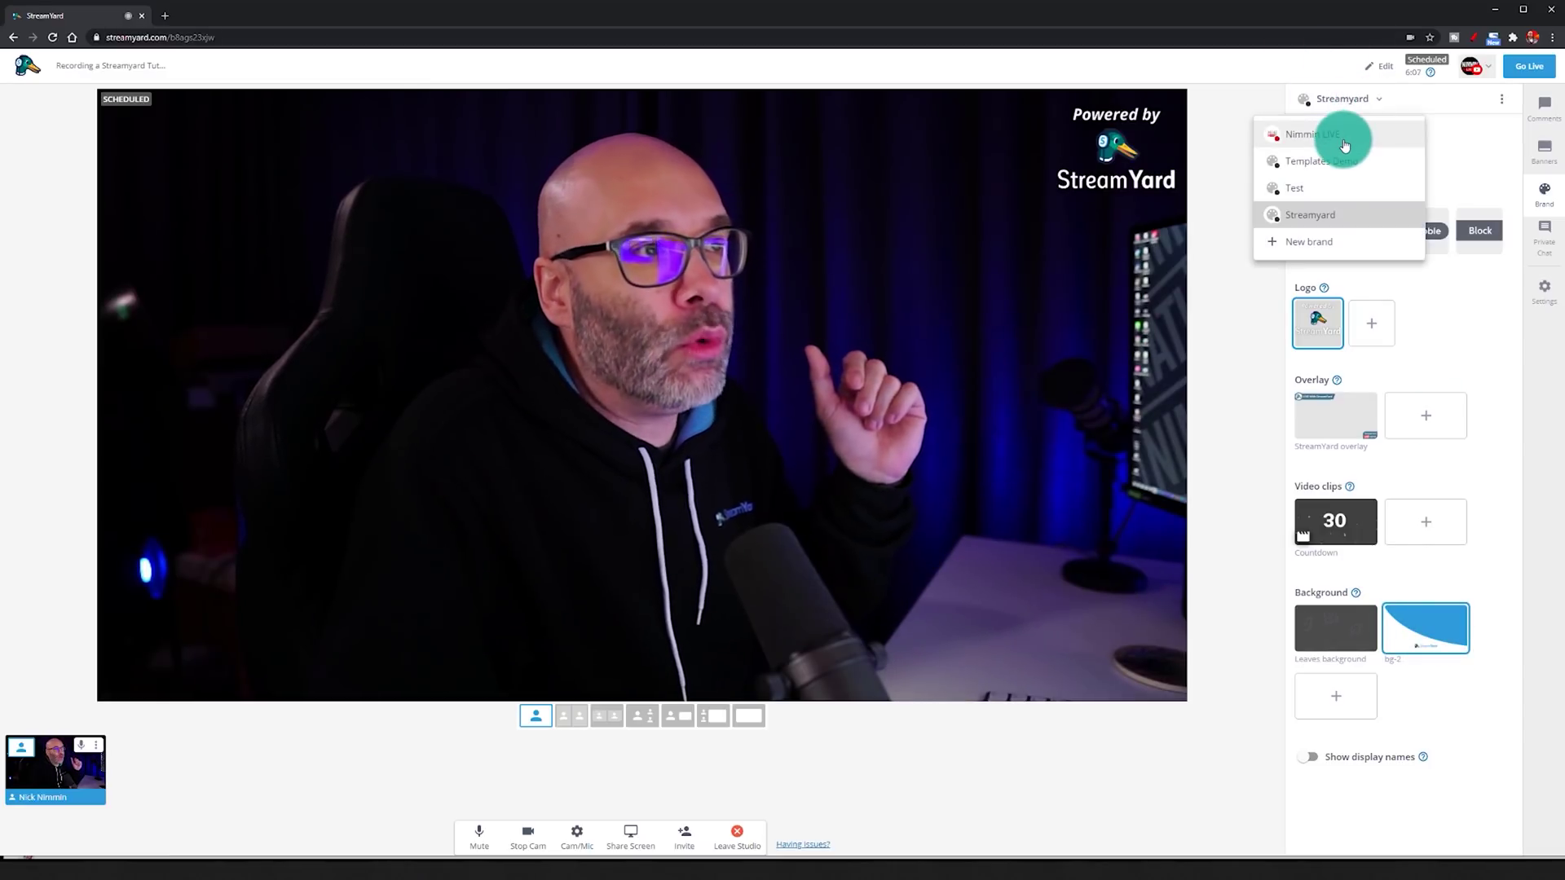
left_click(1343, 133)
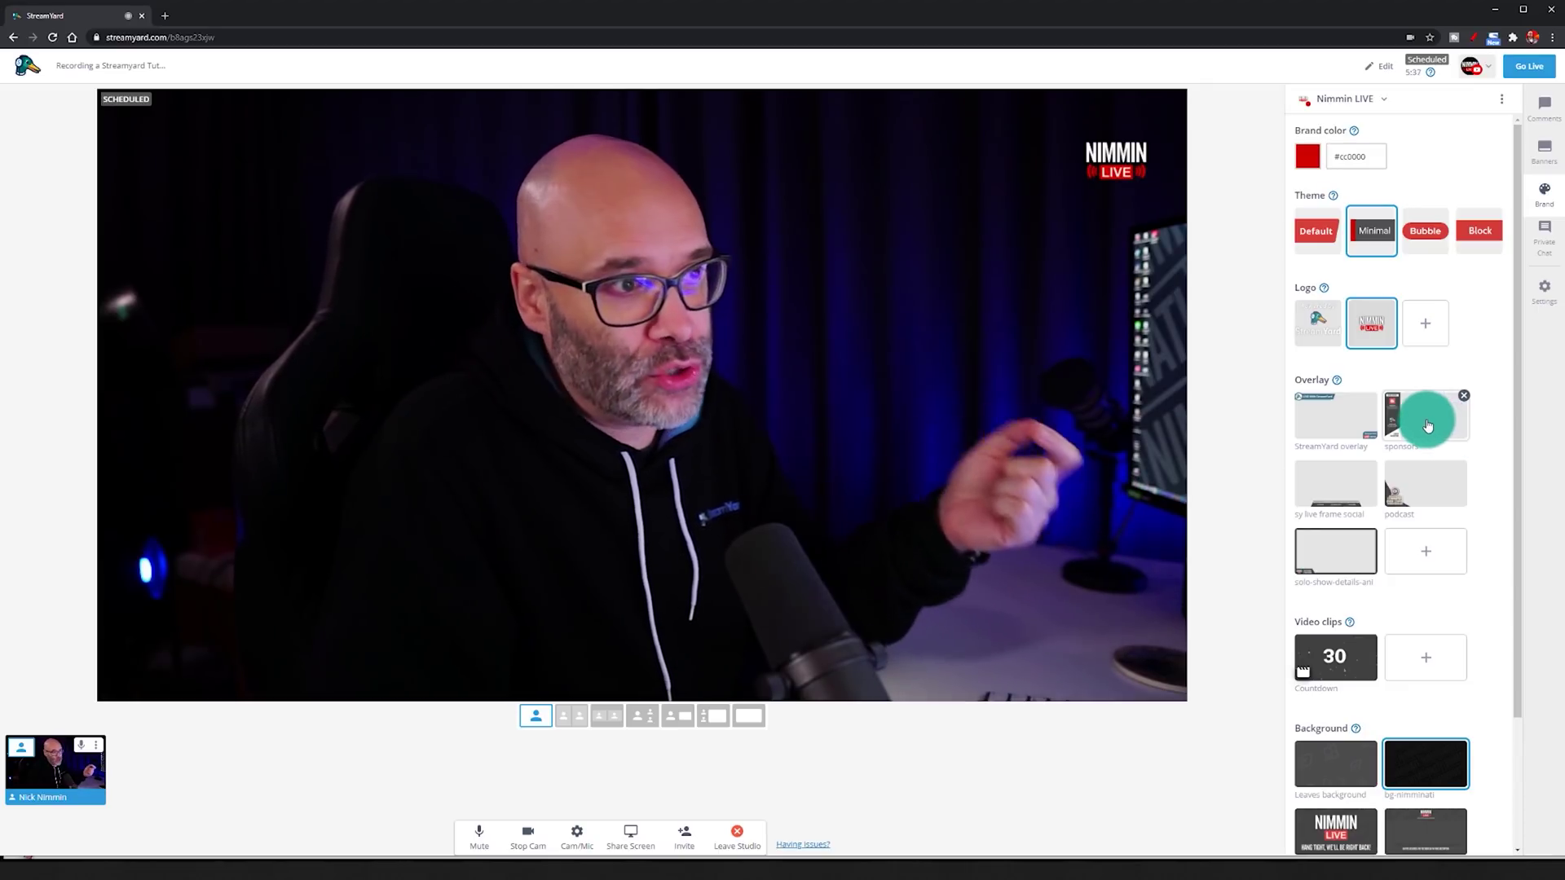
Step: Preview the sponsors and podcast overlays on the stream, and apply the sy live frame social overlay
left_click(1430, 420)
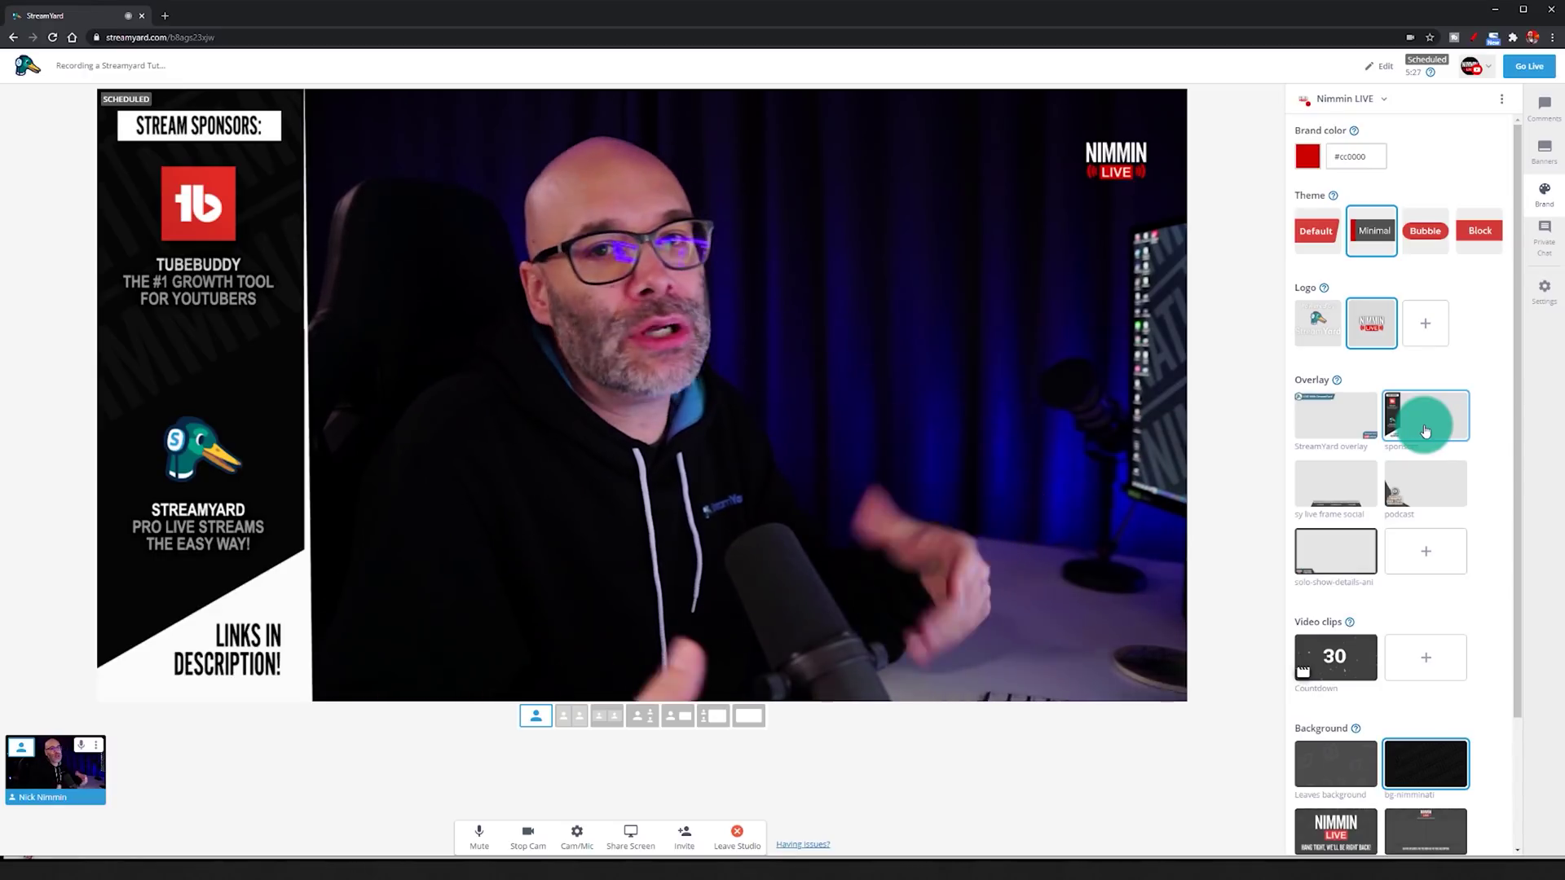
left_click(1419, 492)
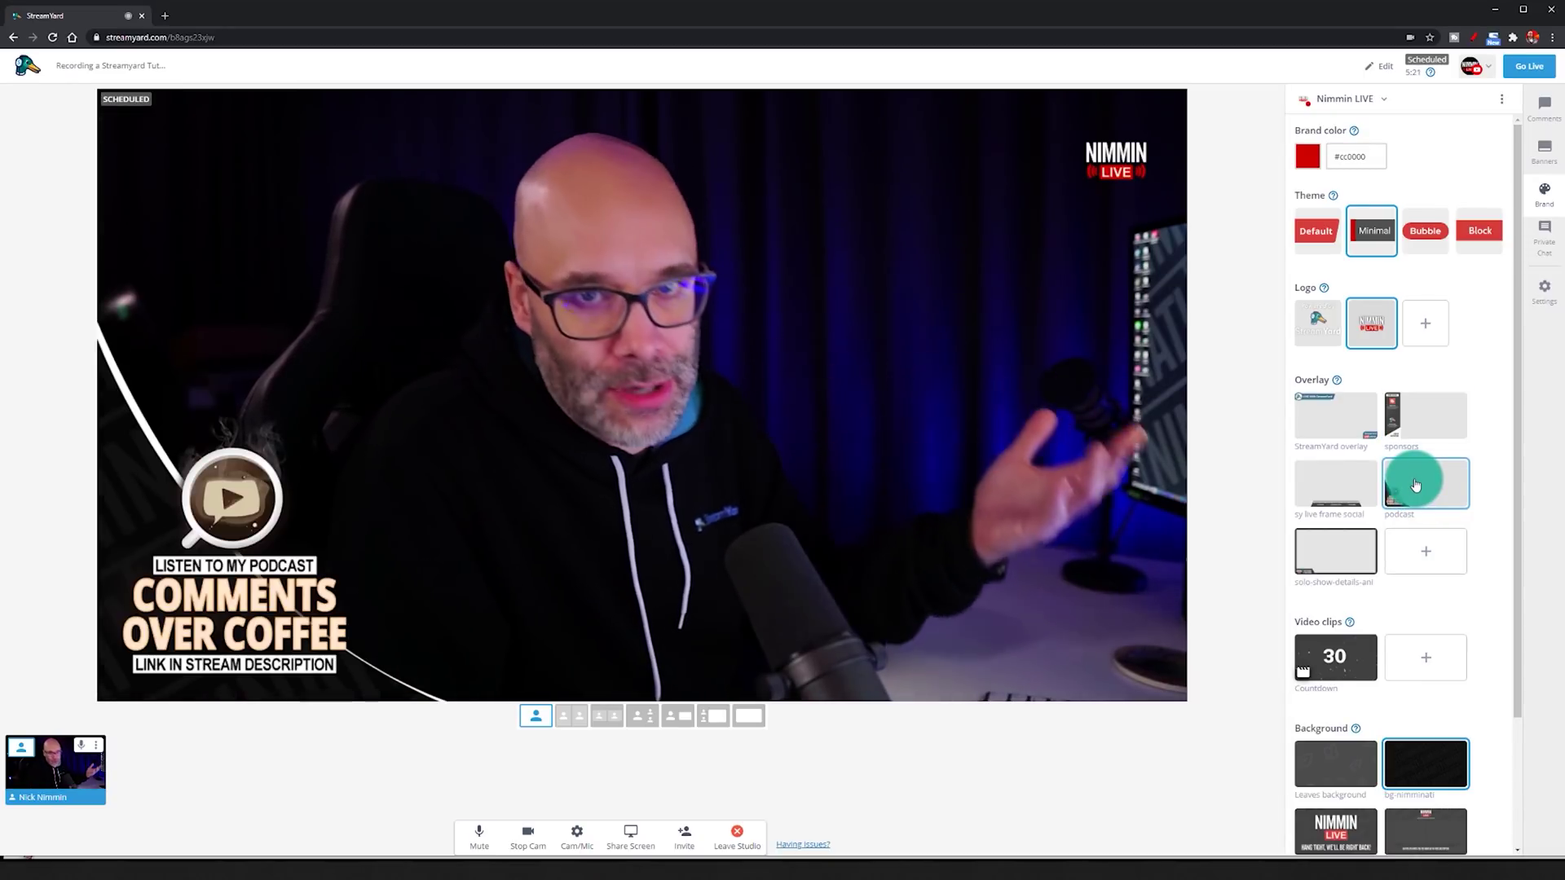
left_click(1322, 507)
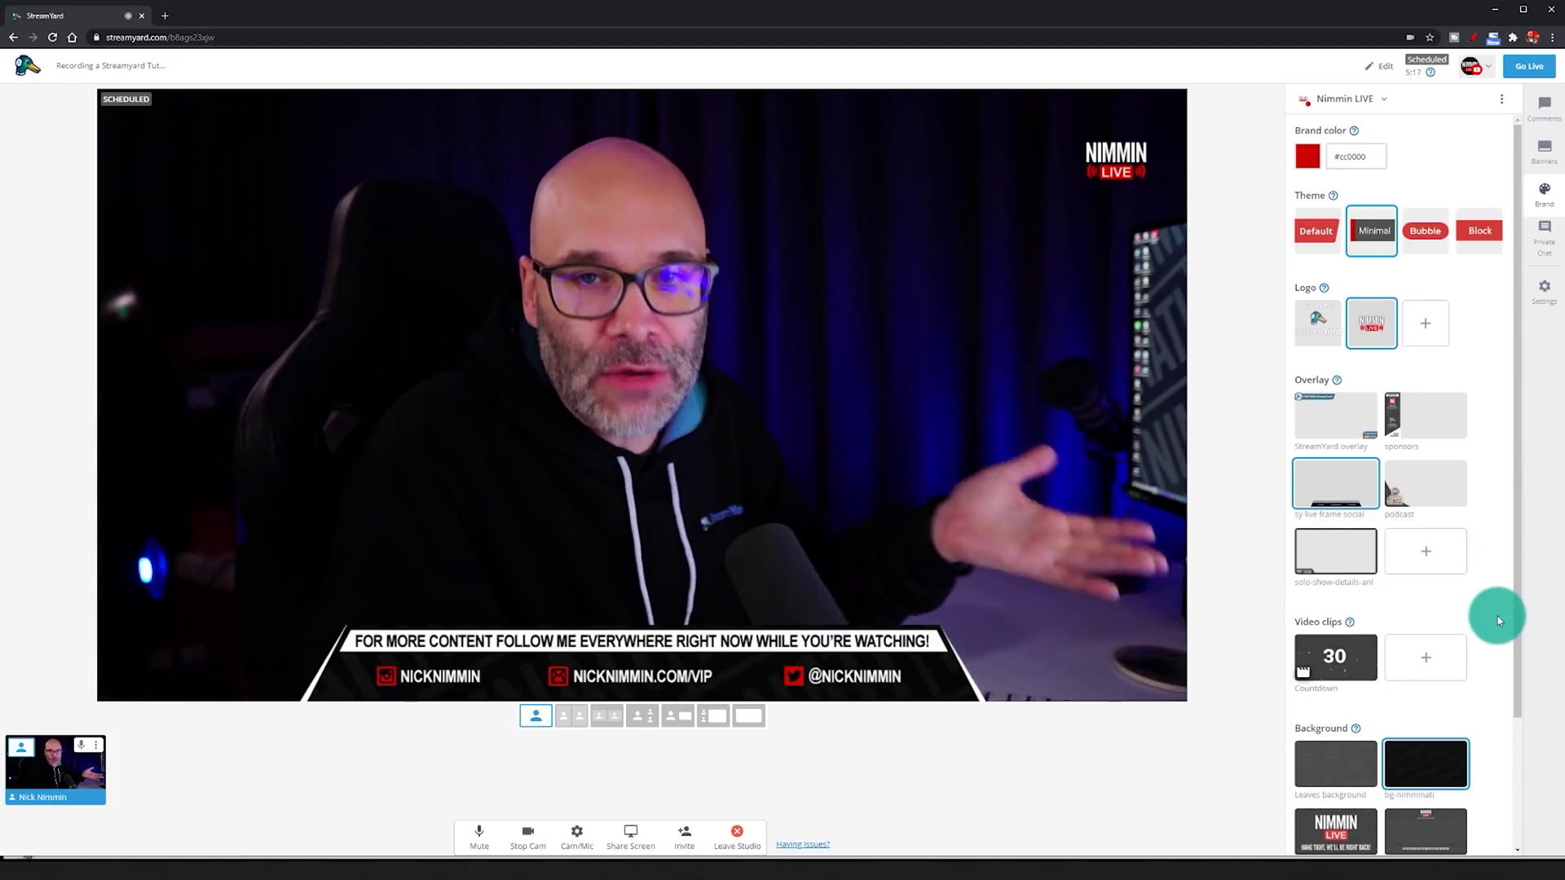
Step: Preview the solo-show-details-ani overlay and remove it, and try the StreamYard duck logo before restoring the Nimmin LIVE logo
left_click(1344, 551)
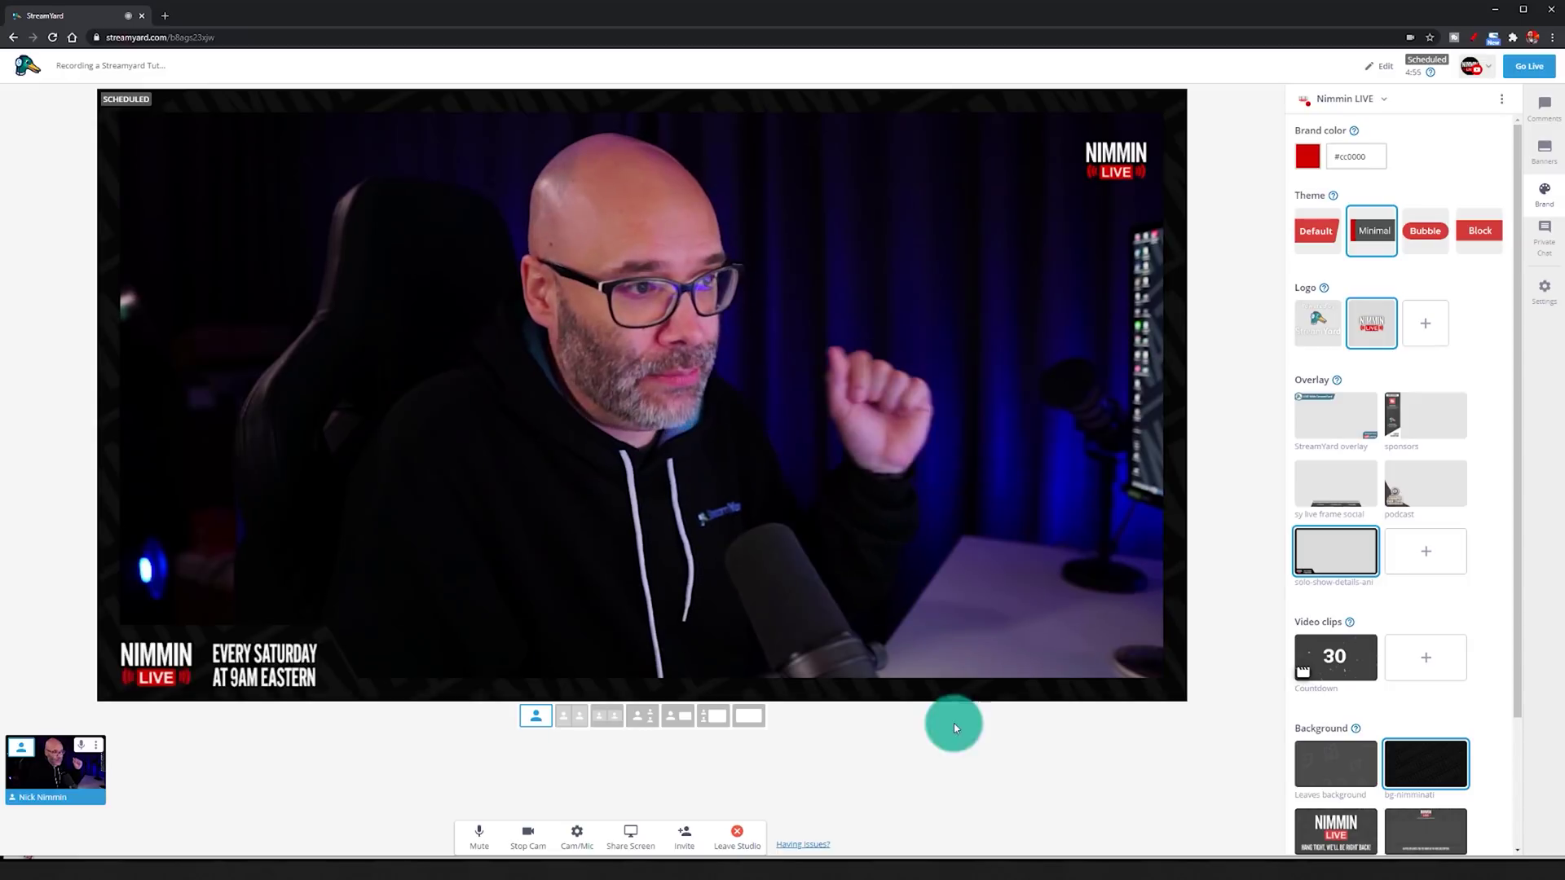
scroll(1377, 562, "down", 2)
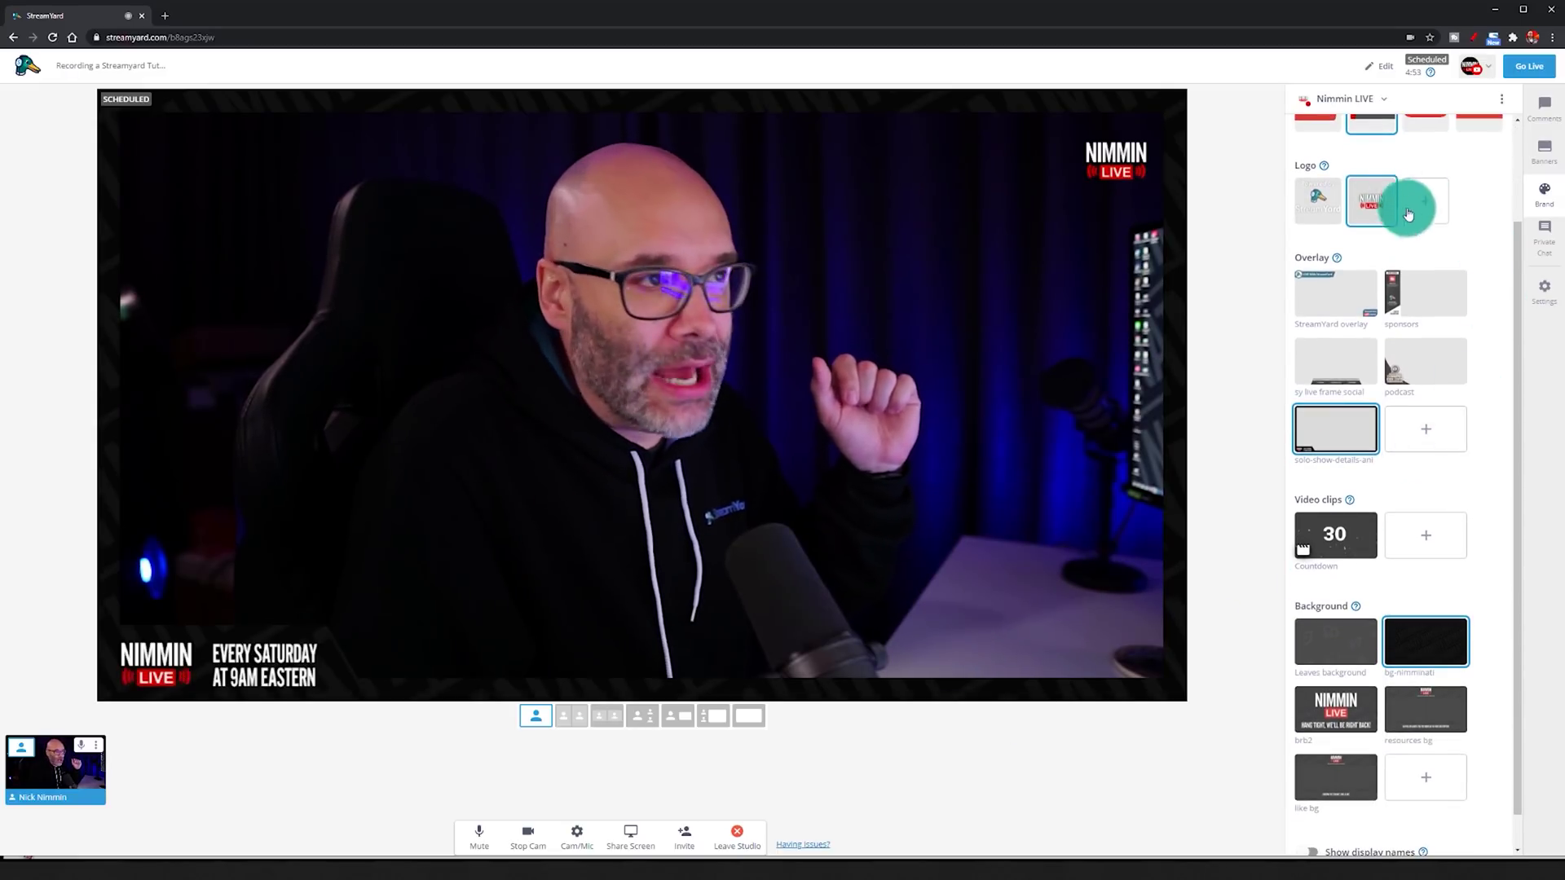
scroll(1431, 326, "up", 2)
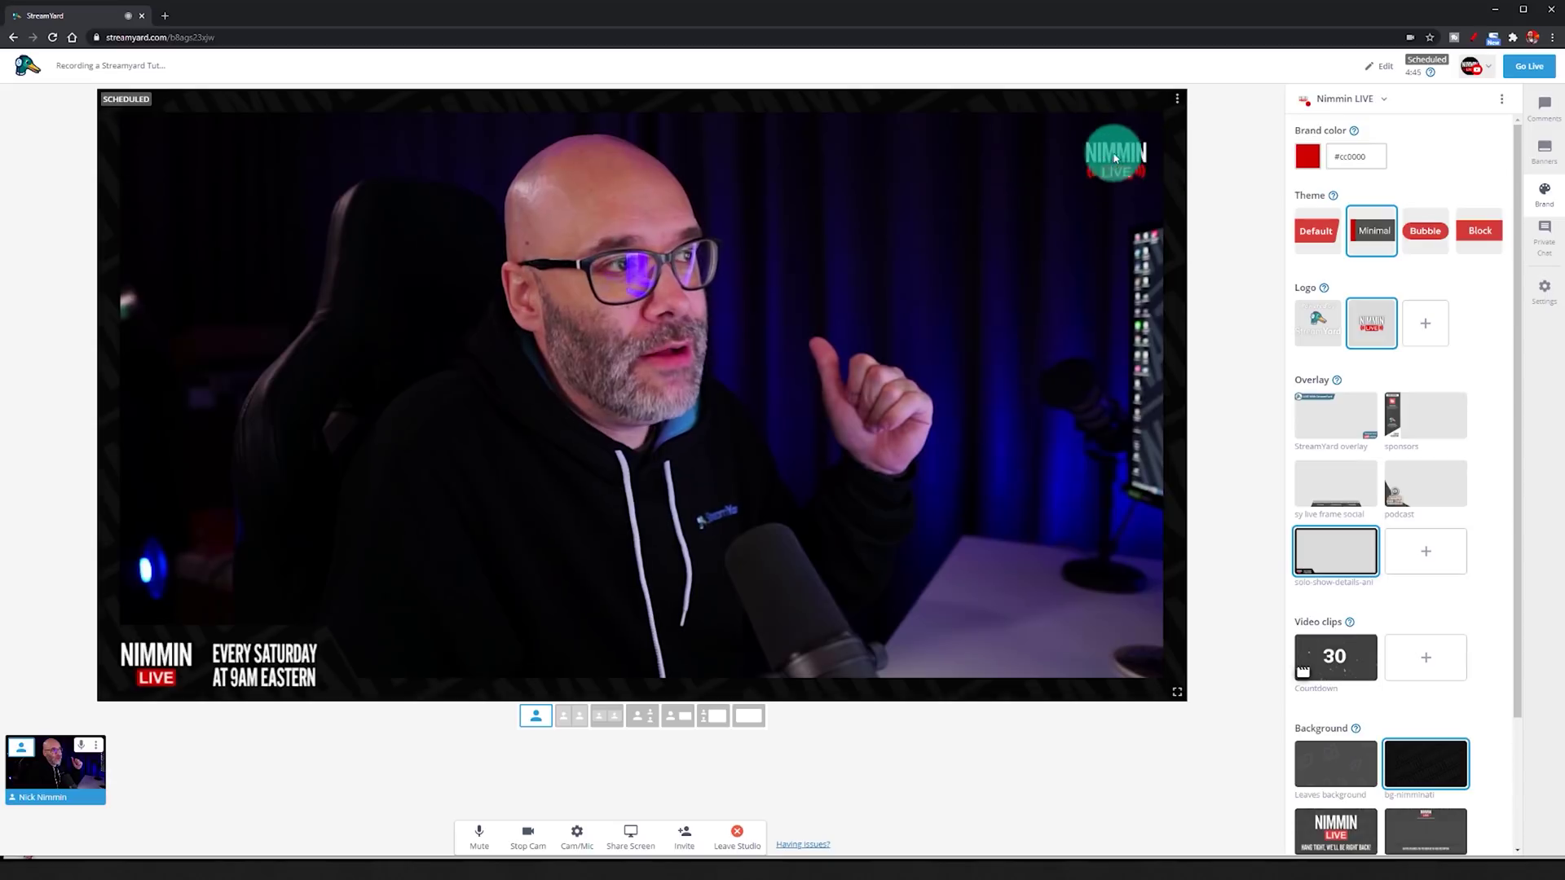
left_click(1324, 579)
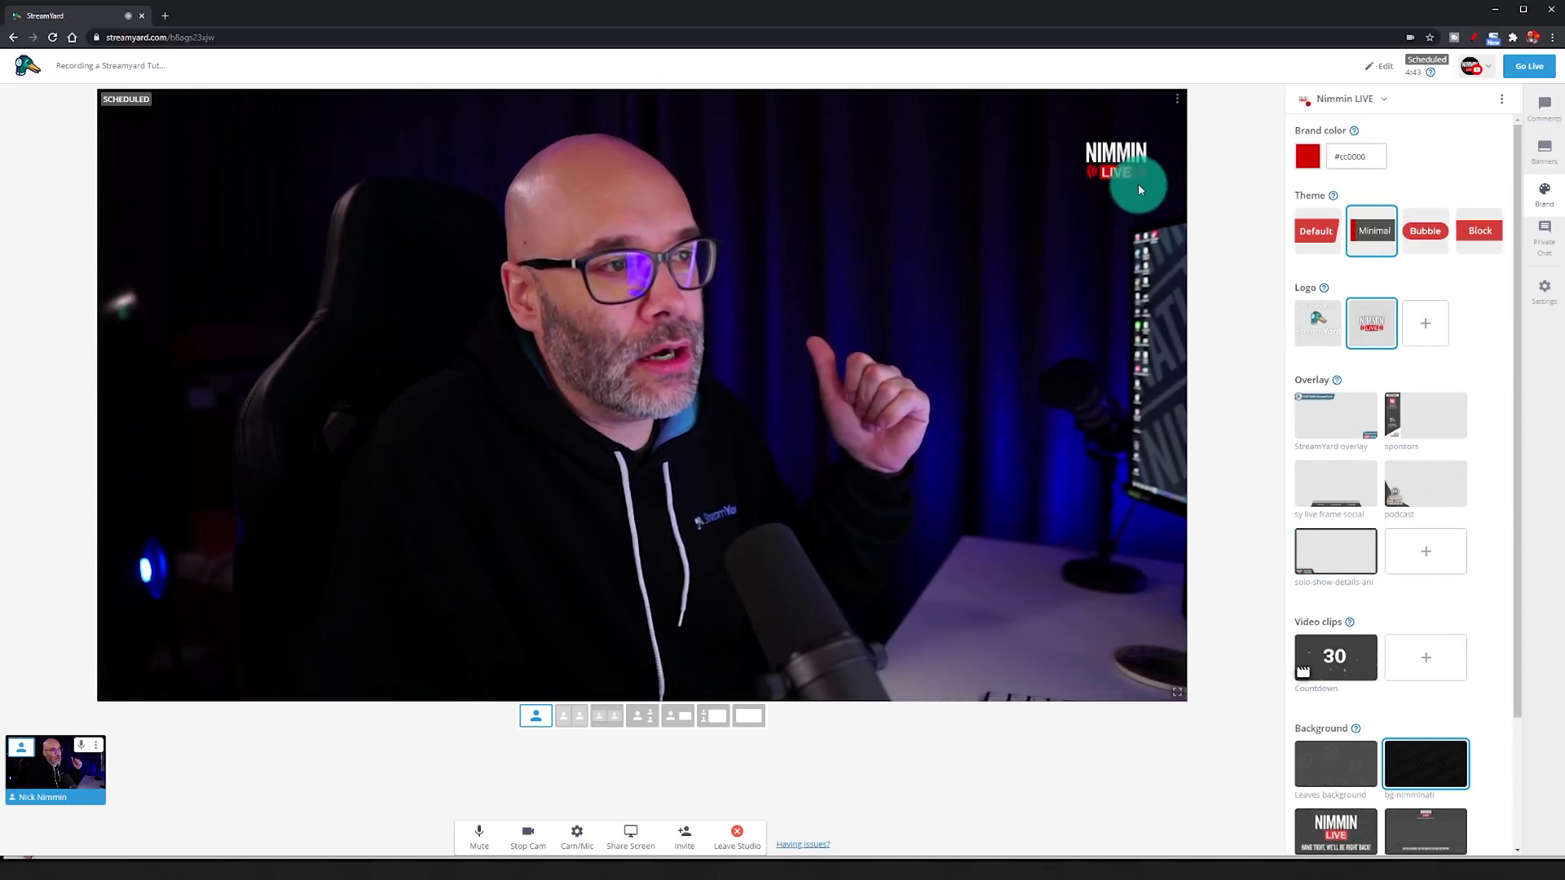
left_click(1322, 318)
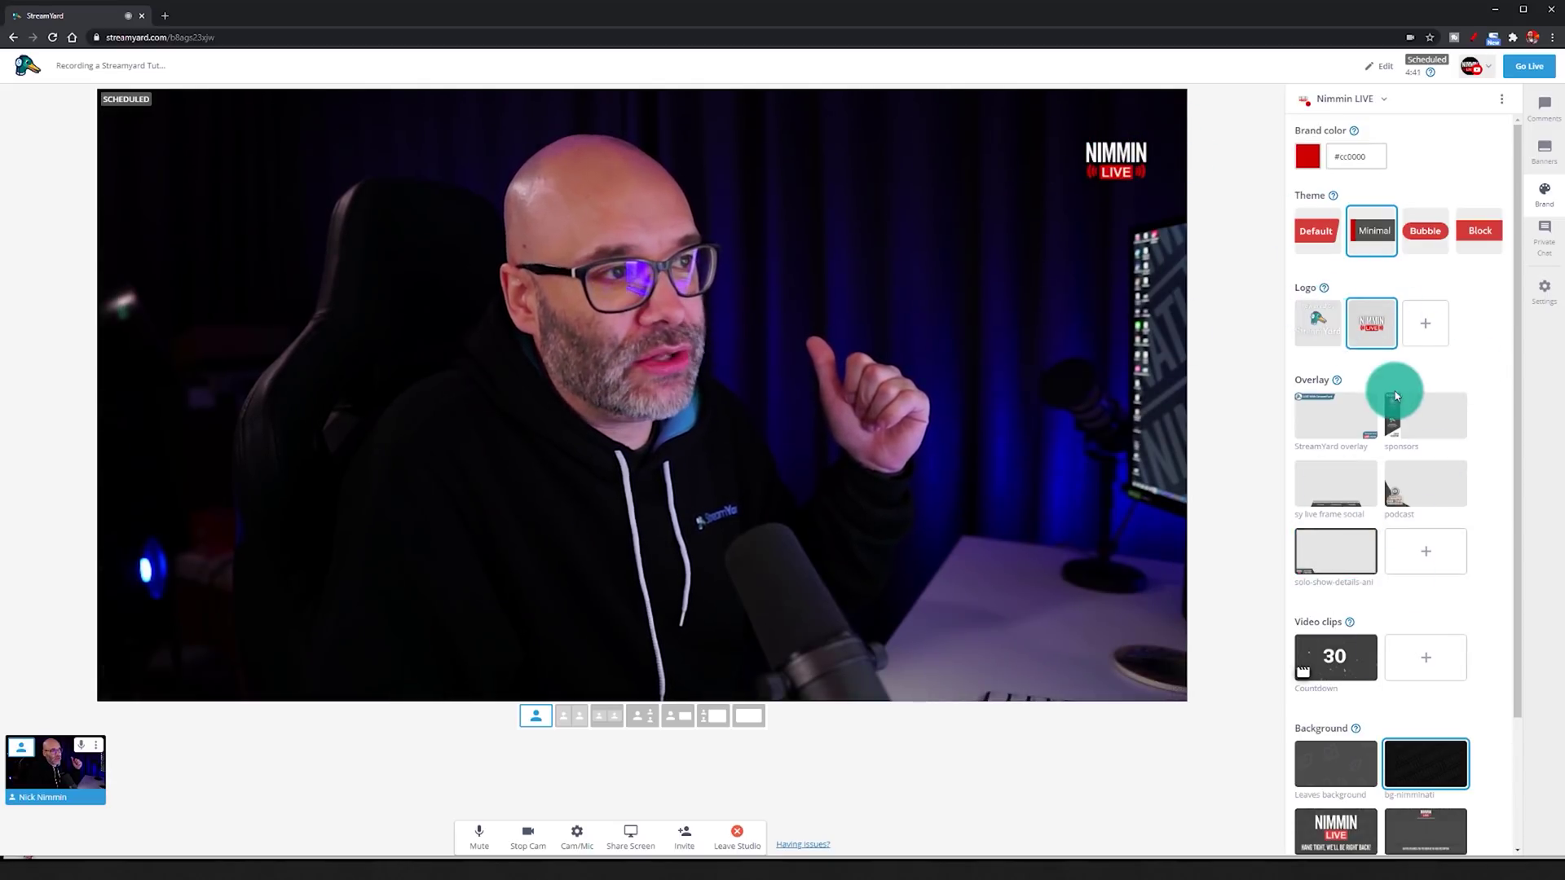
left_click(1363, 325)
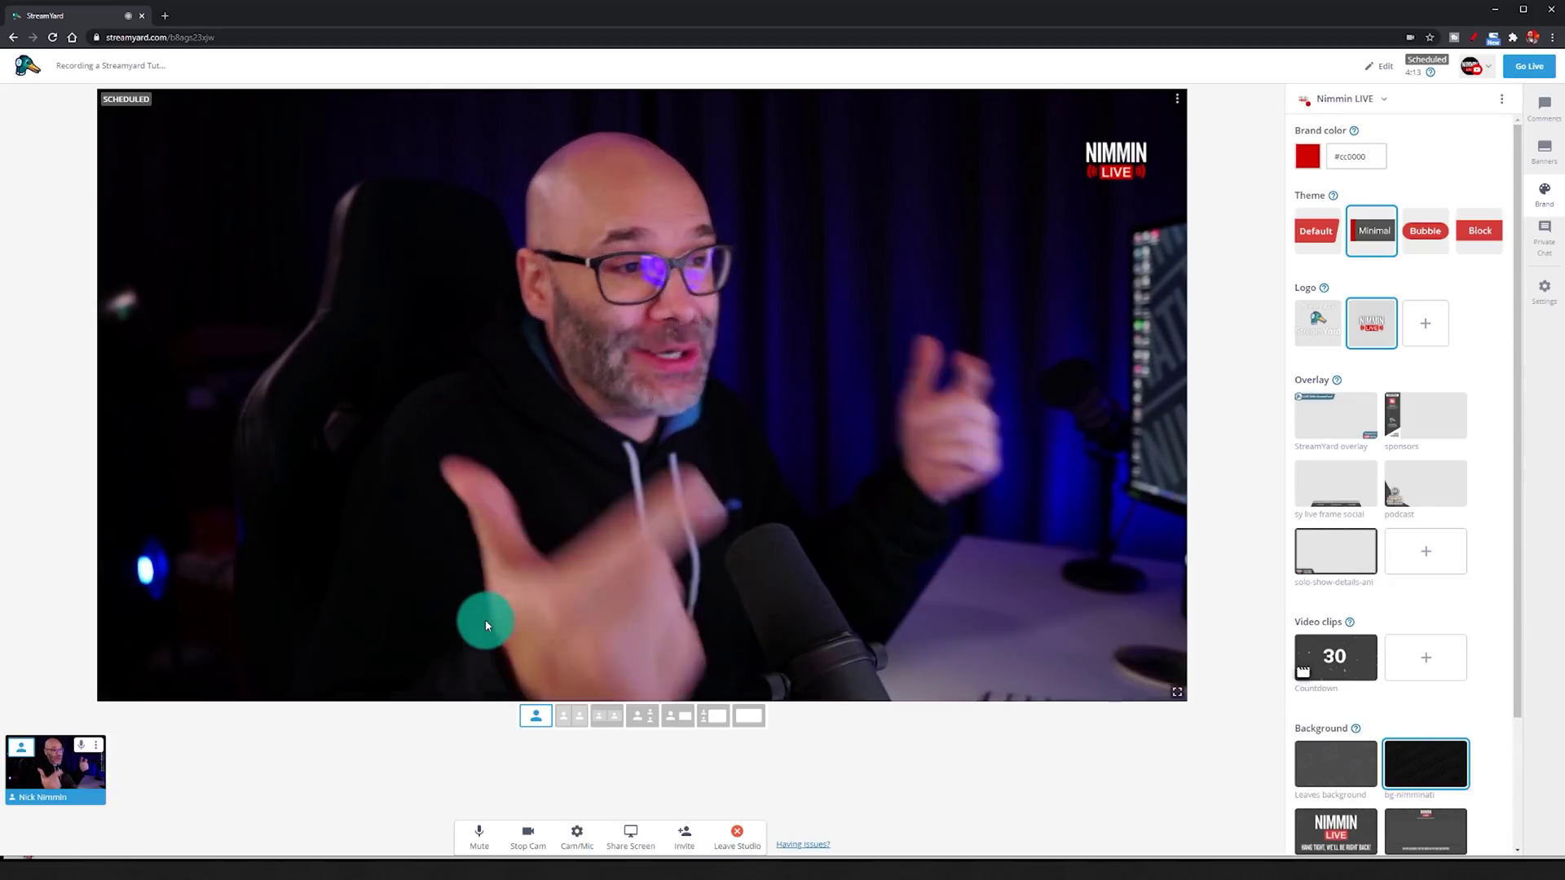
Step: Turn on display names for the stream and change the brand color to blue, #0022ff
scroll(1504, 203, "down", 2)
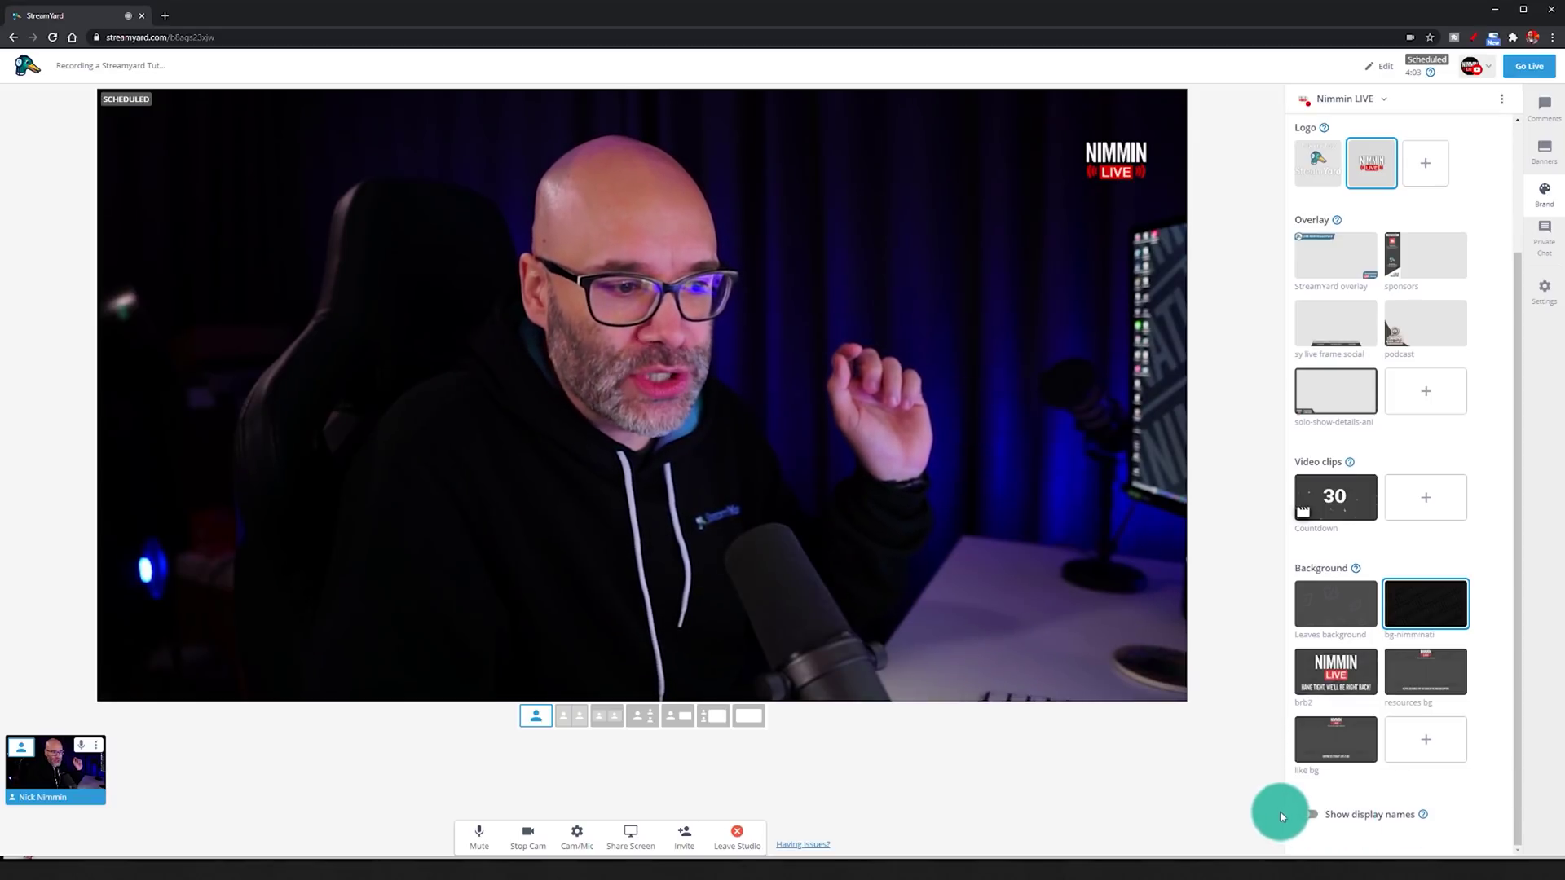
left_click(1337, 817)
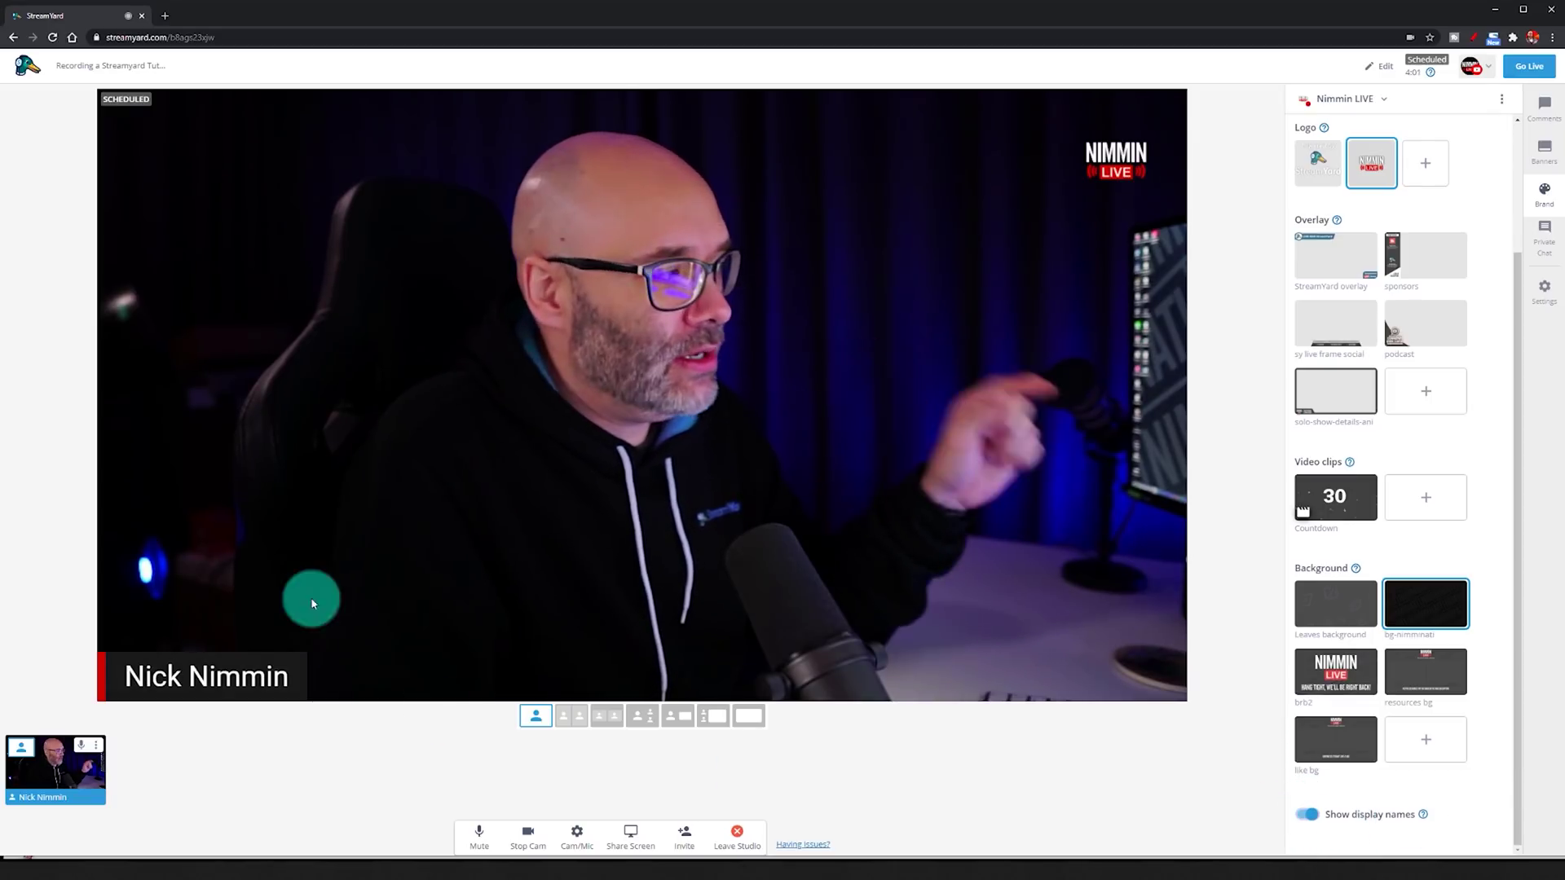
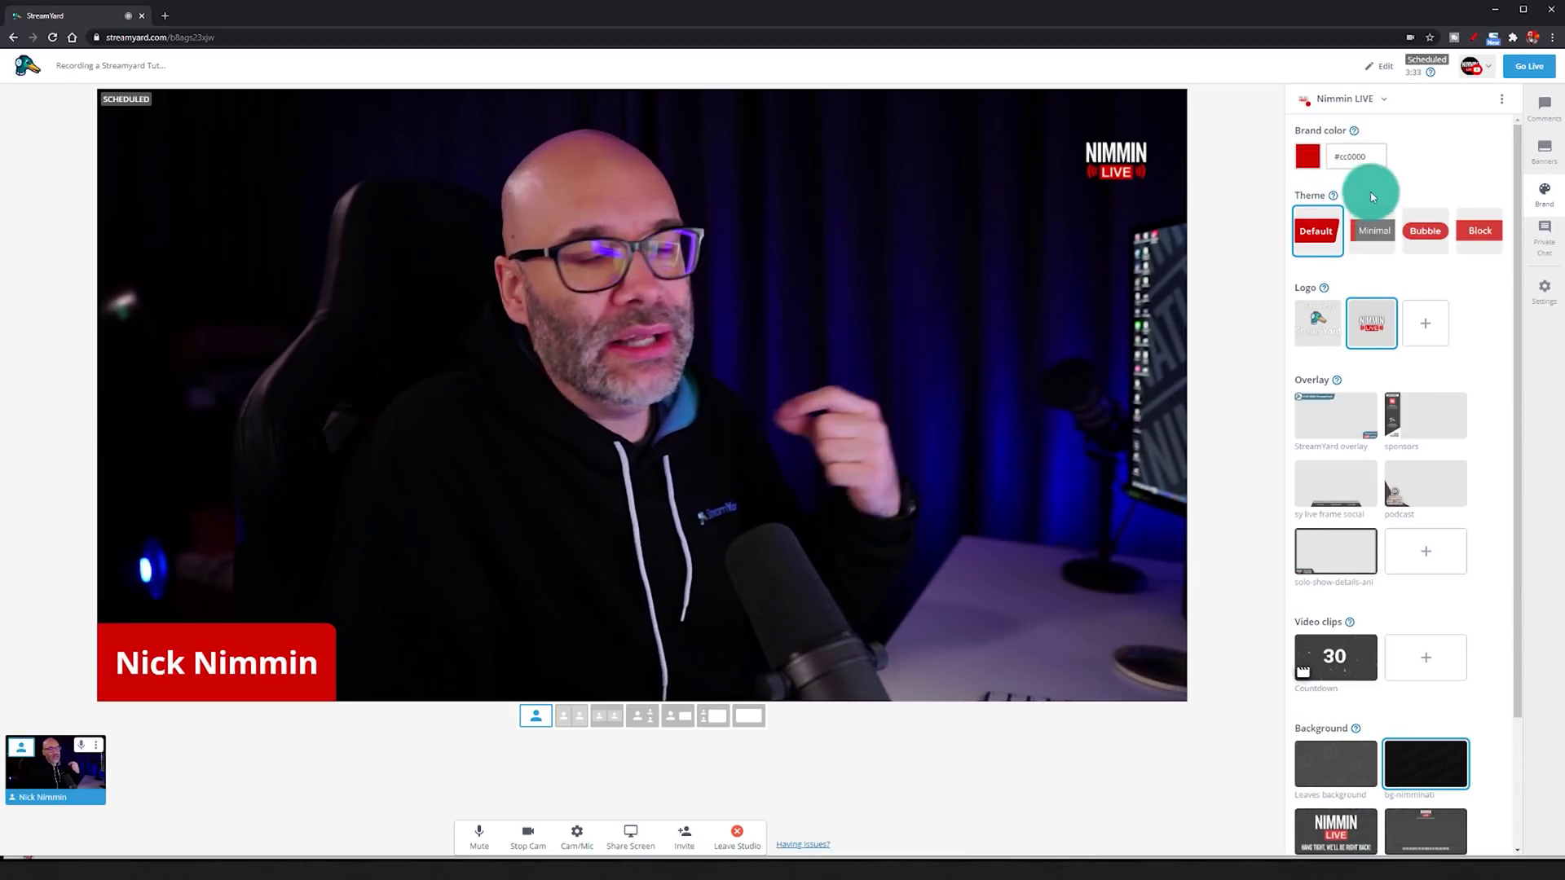
left_click(1309, 167)
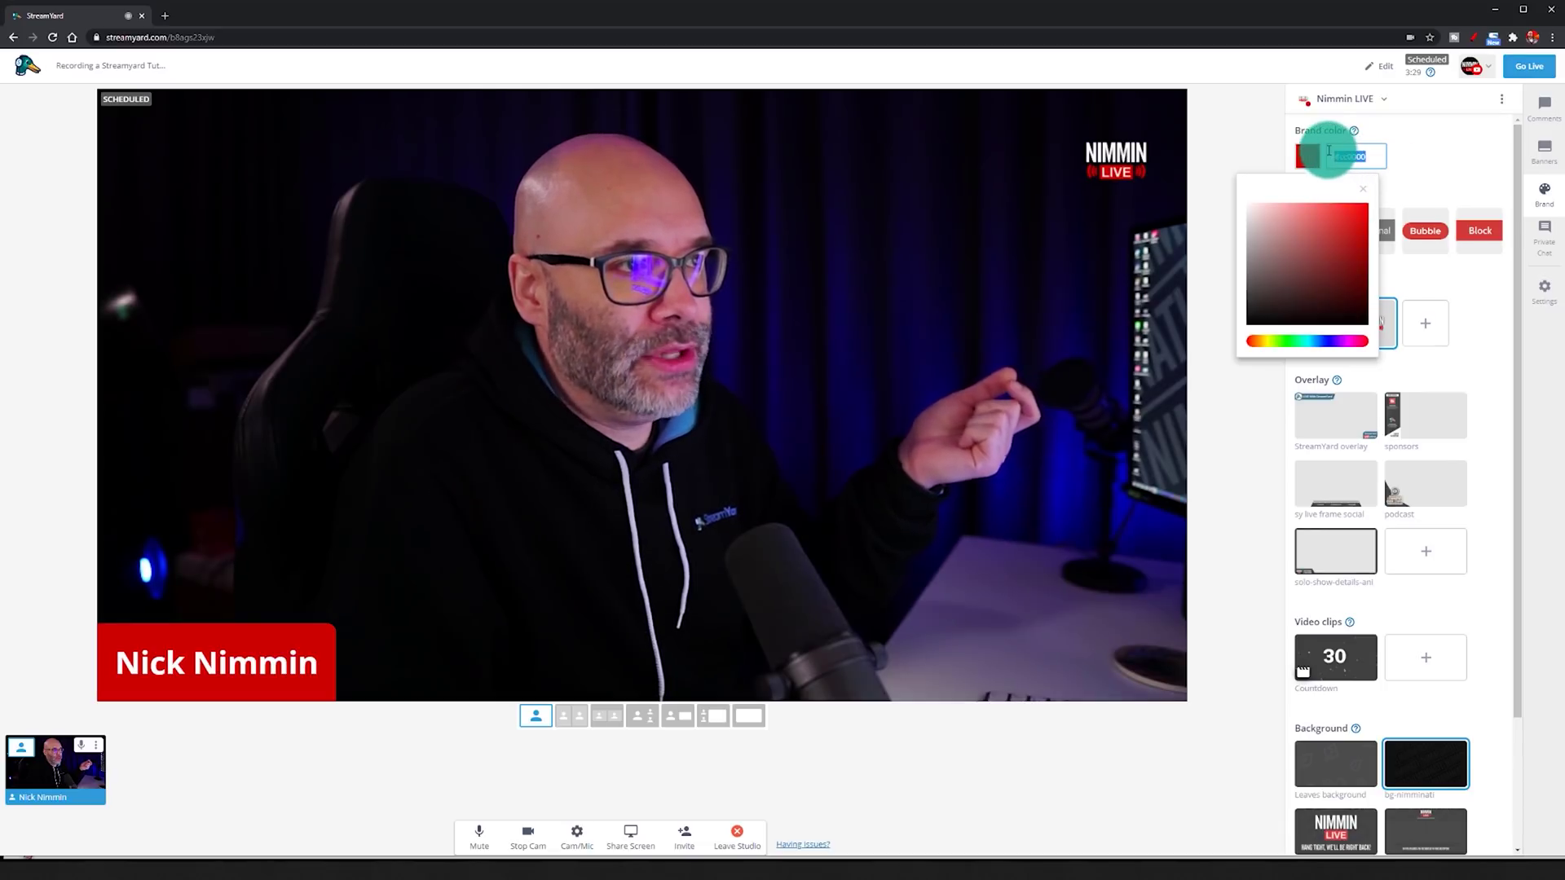
left_click(1323, 145)
left_click(1311, 156)
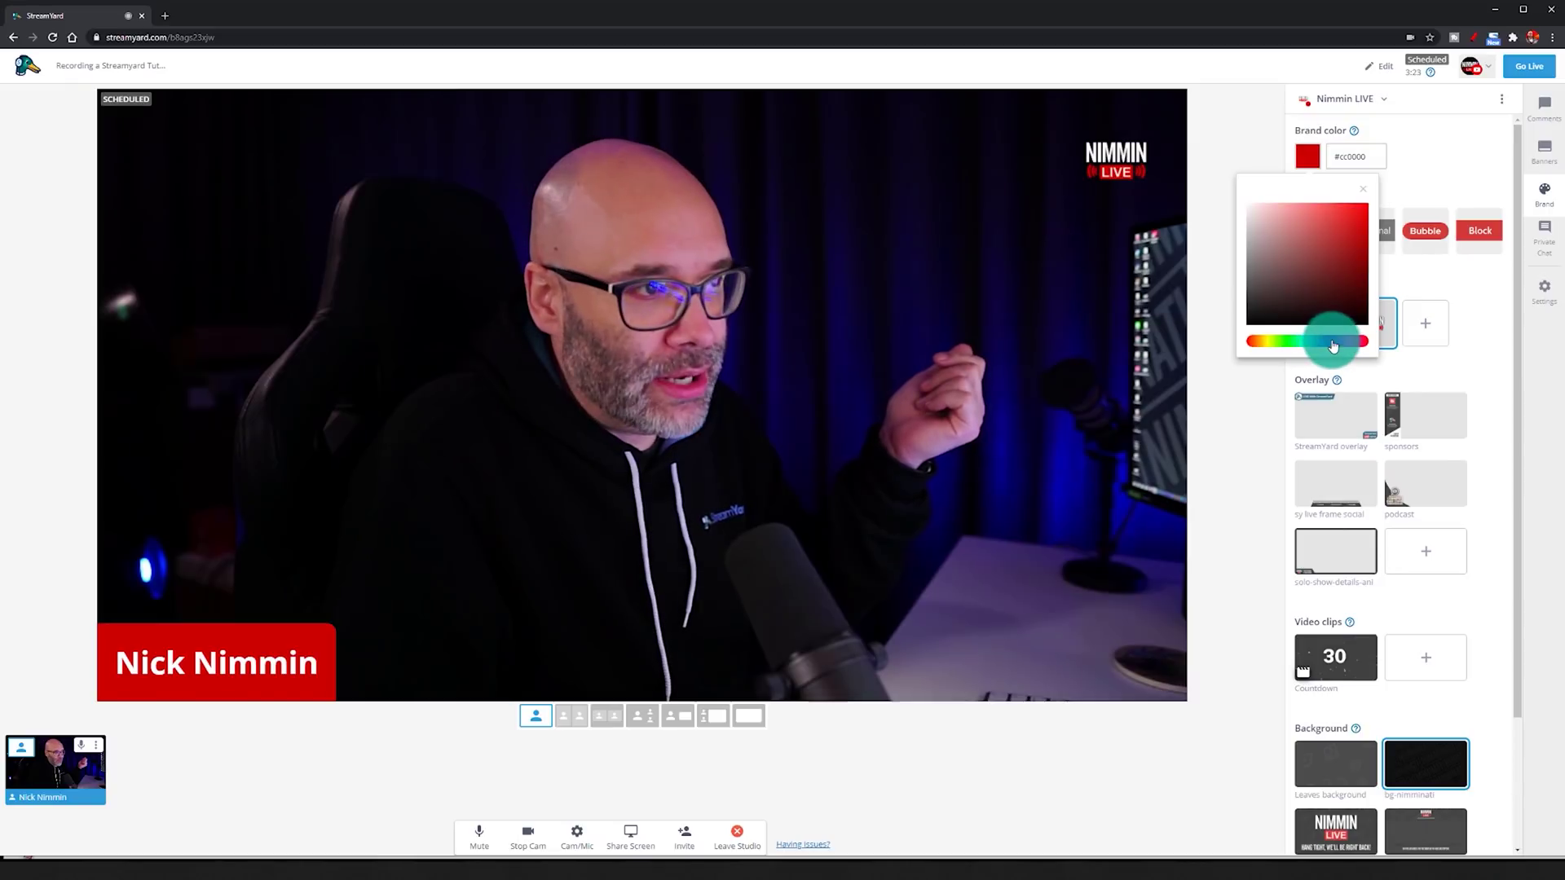
left_click_drag(1327, 344, 1331, 344)
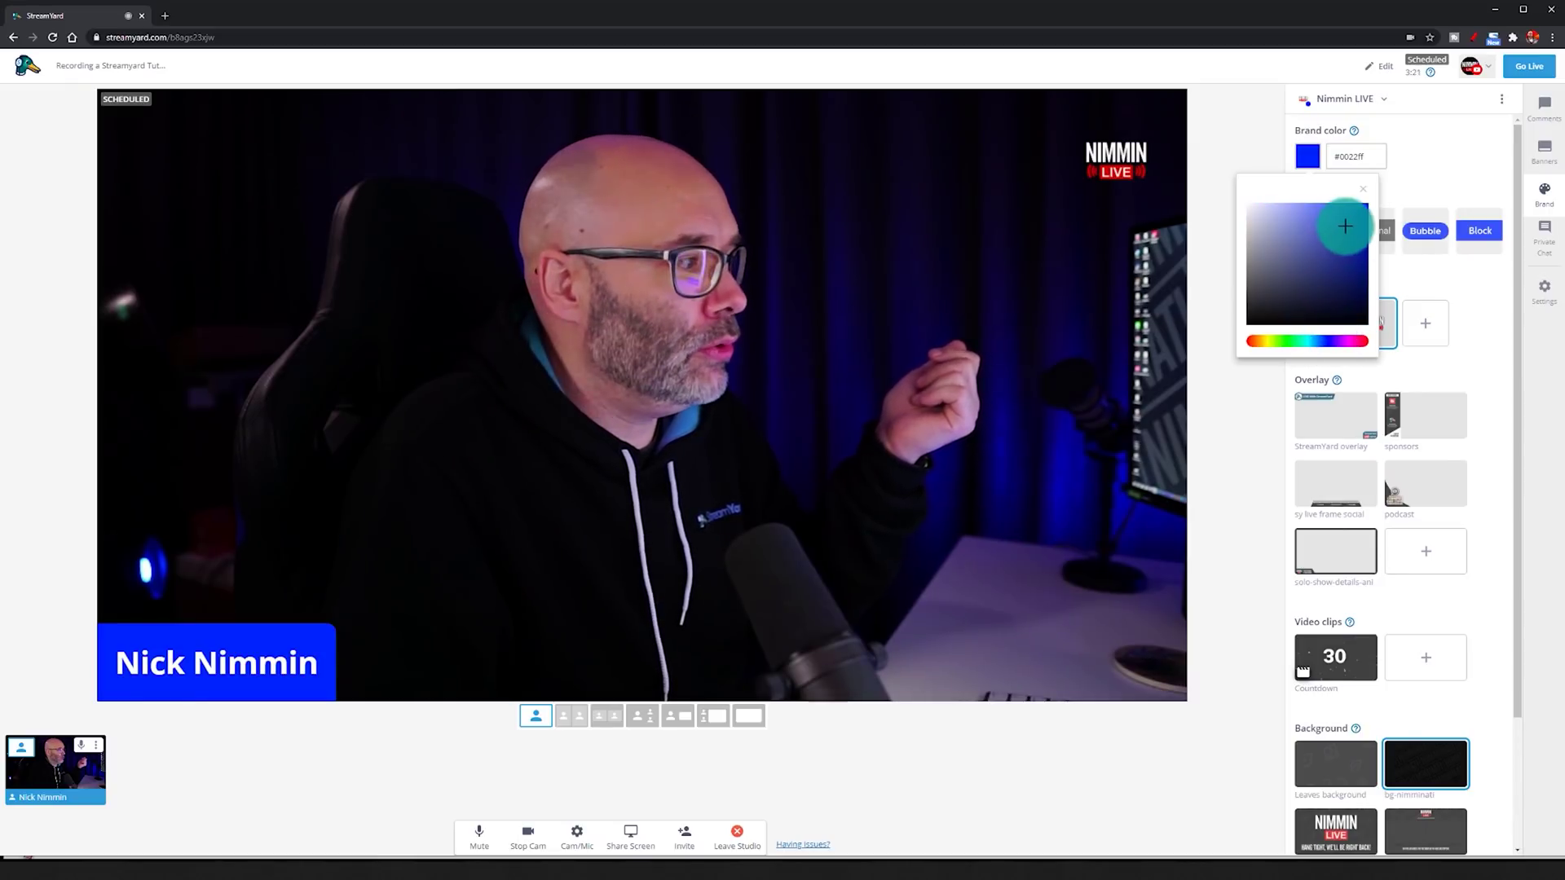
left_click(1467, 149)
Step: Preview the Minimal, Bubble and Block themes on the stream's name label
left_click(1372, 237)
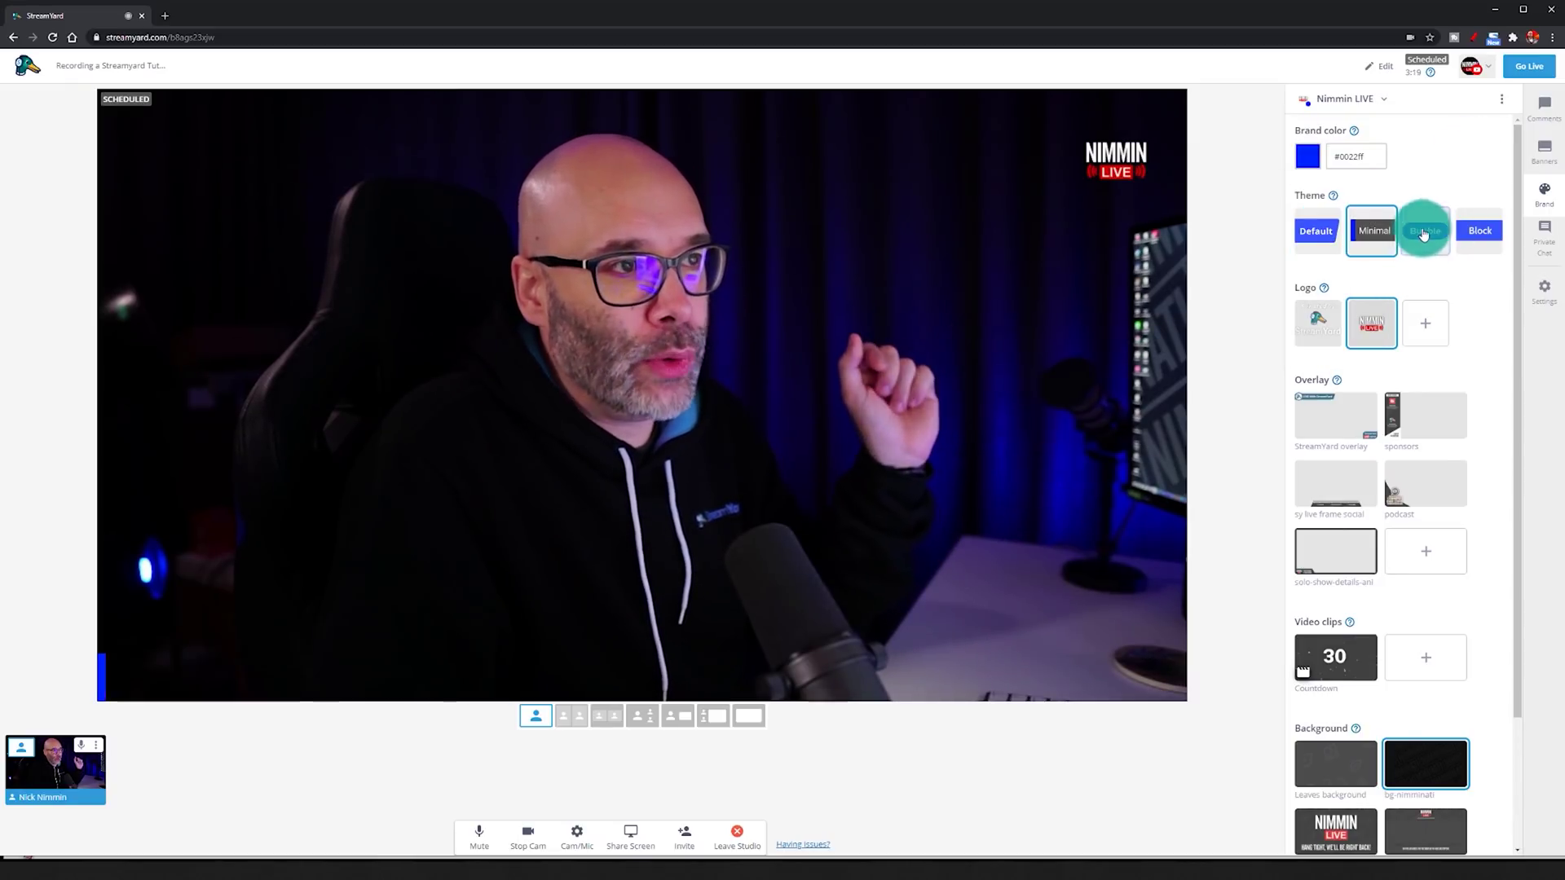
left_click(1445, 249)
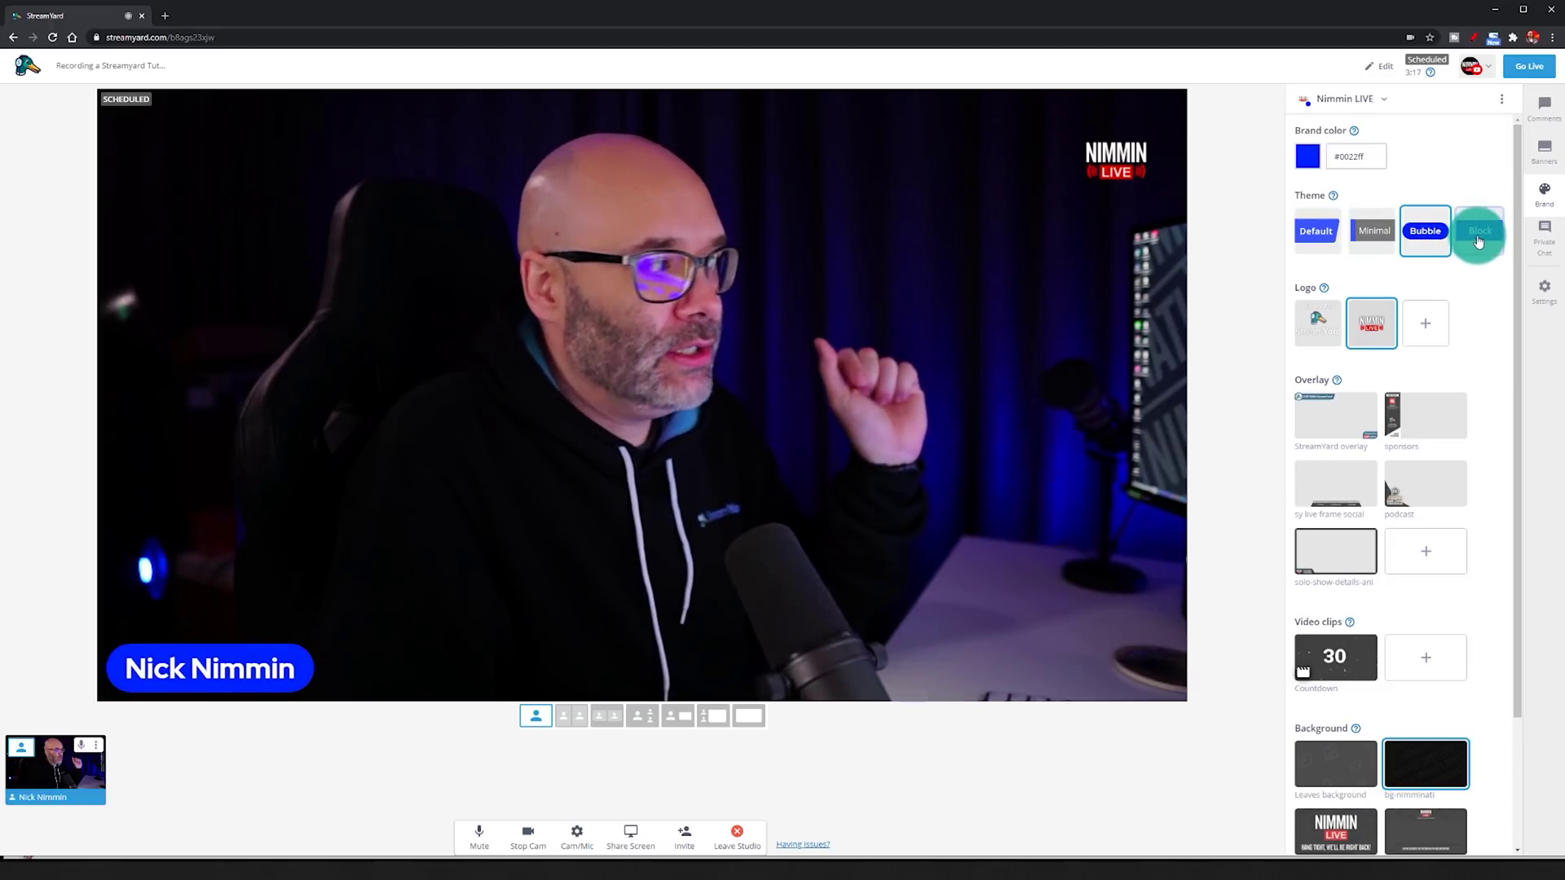
left_click(1480, 242)
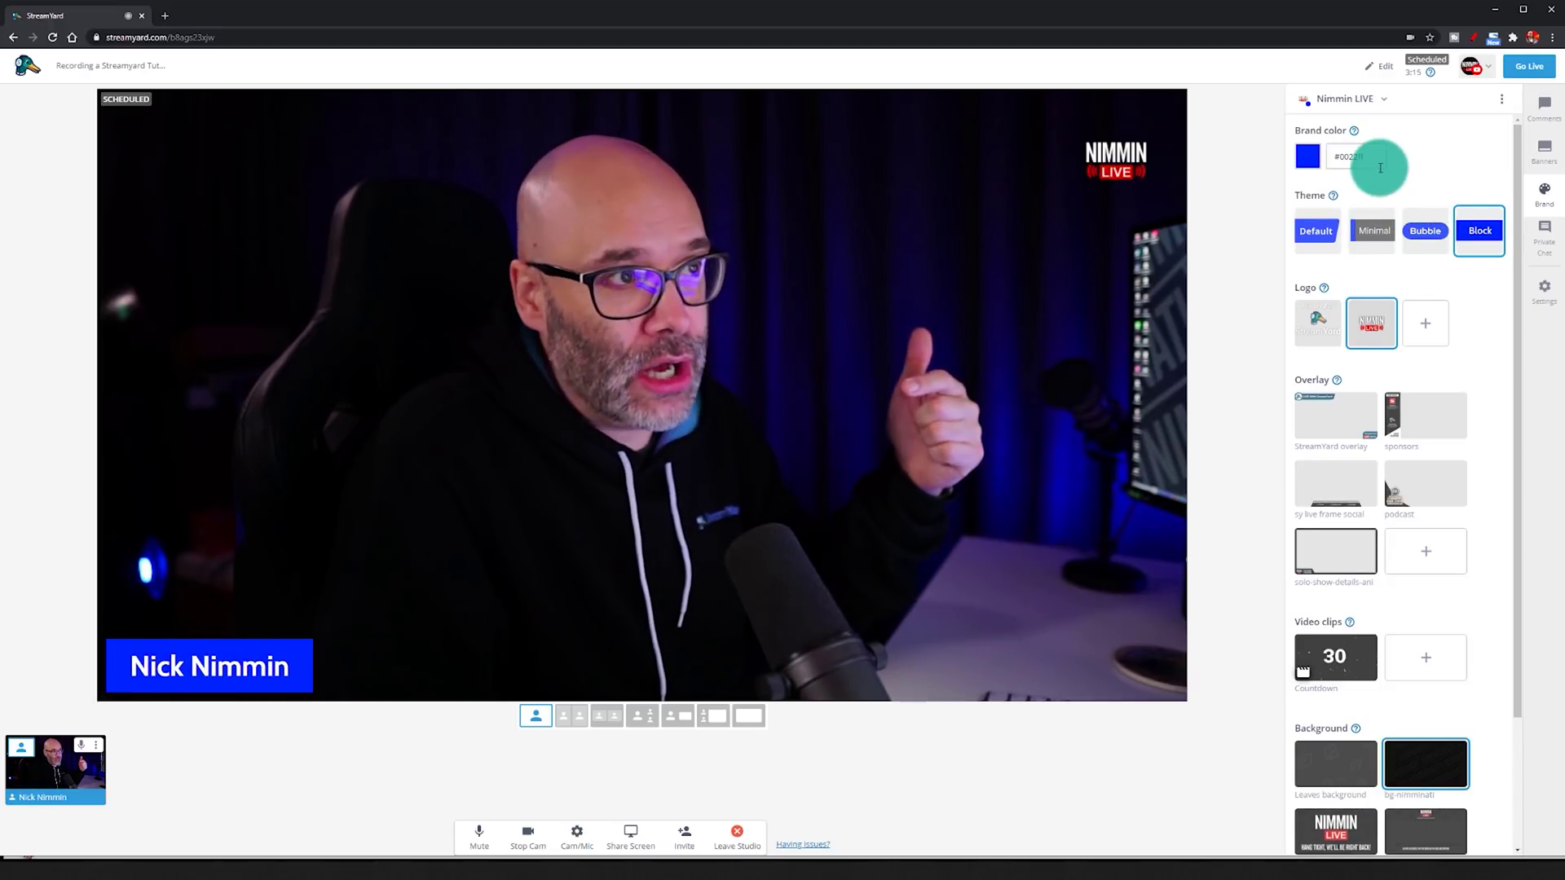
Step: Restore the brand color to red, #cc0000, and check the list of available brands without switching
left_click_drag(1376, 160, 1322, 173)
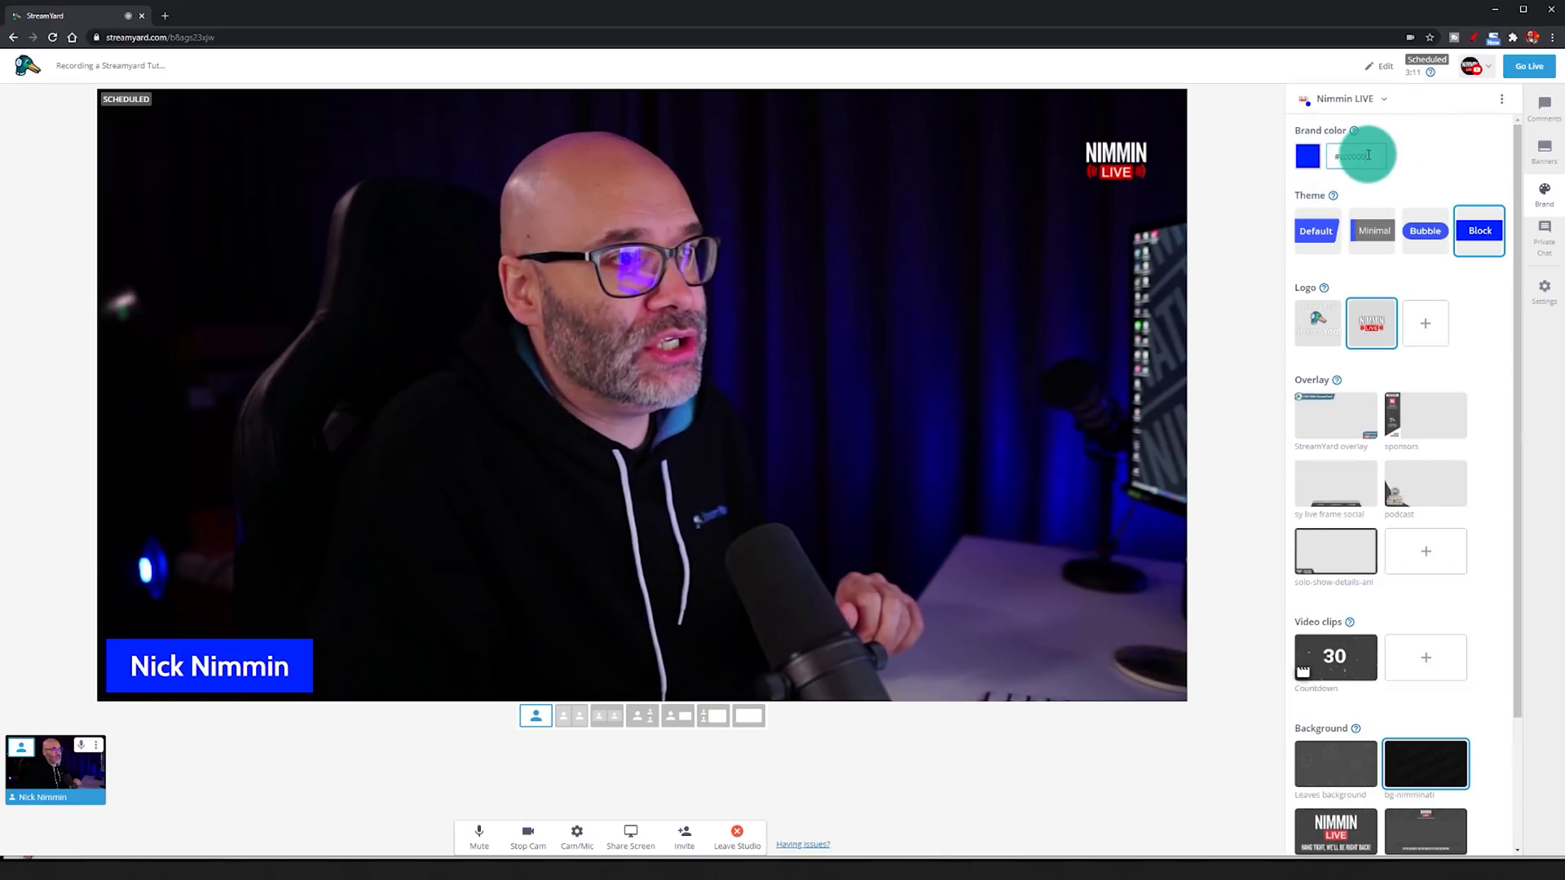
left_click(1393, 168)
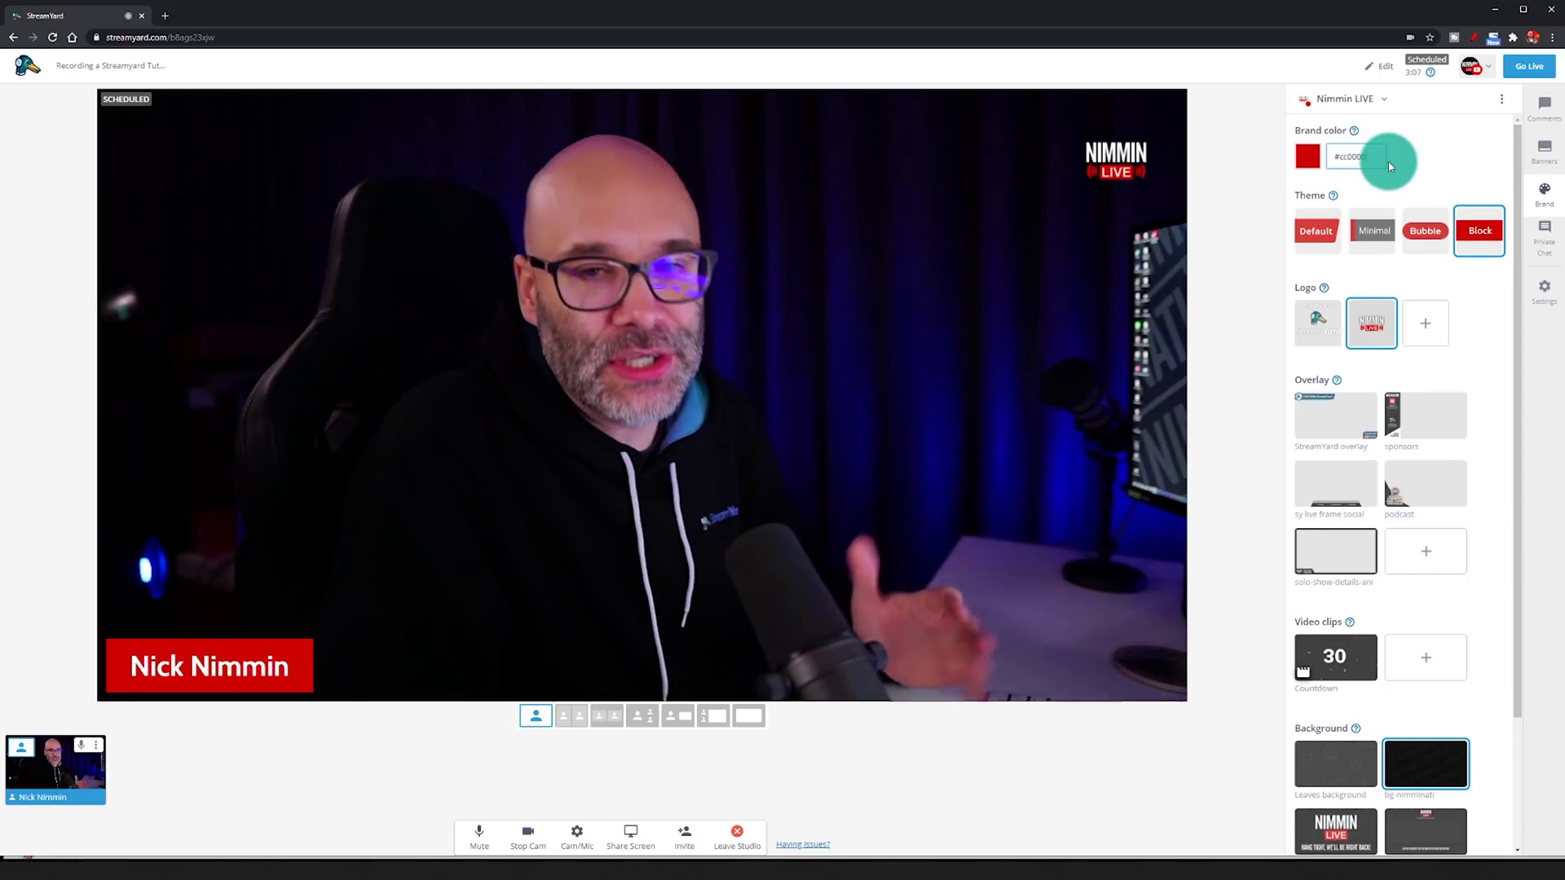
left_click(1360, 100)
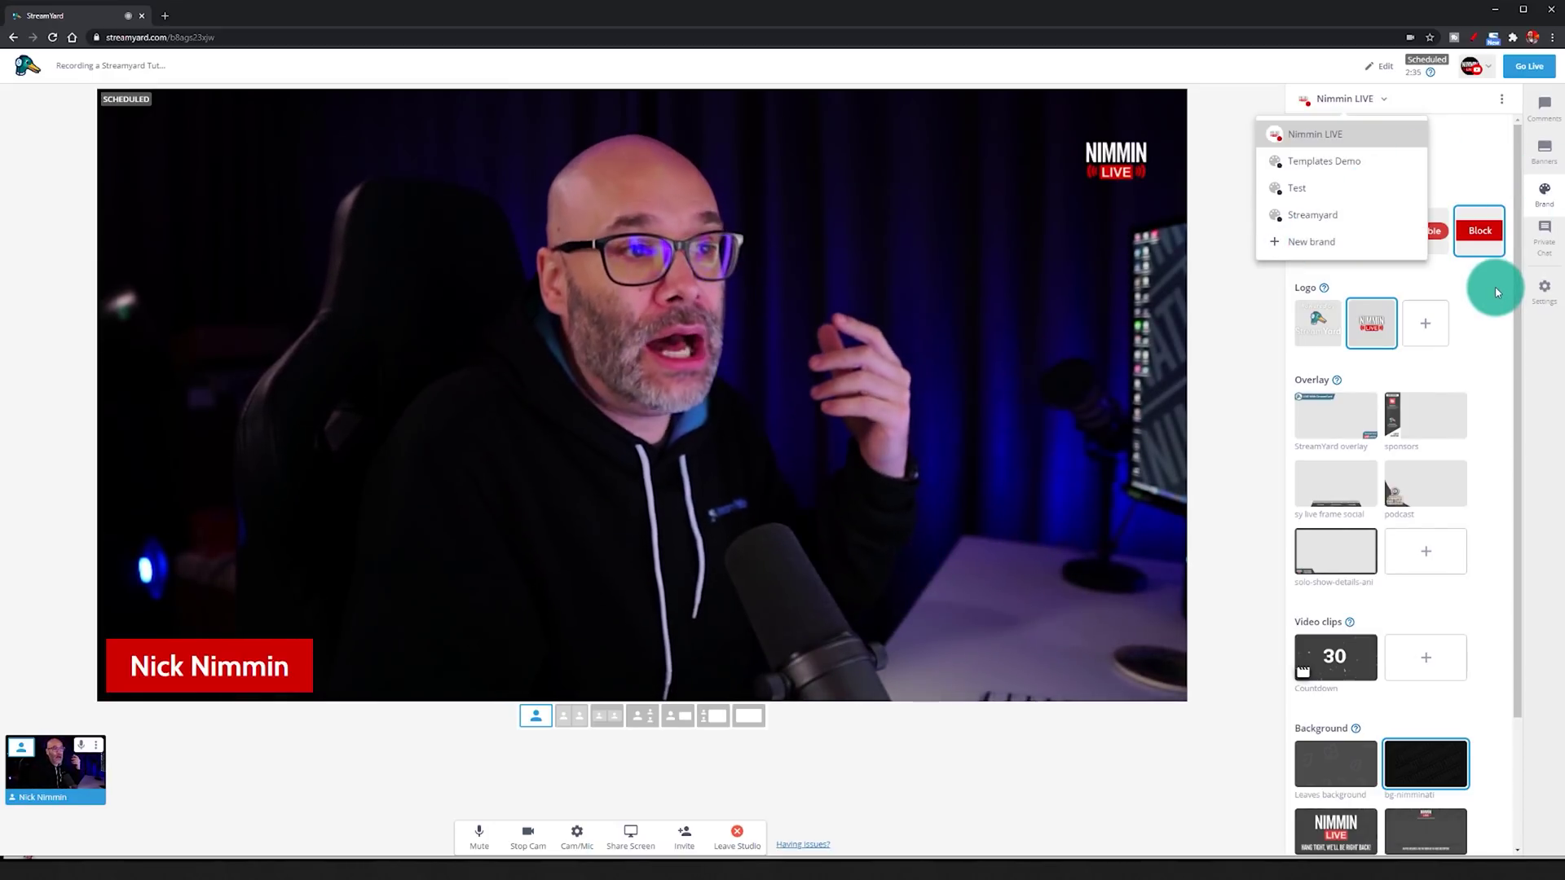
left_click(1497, 292)
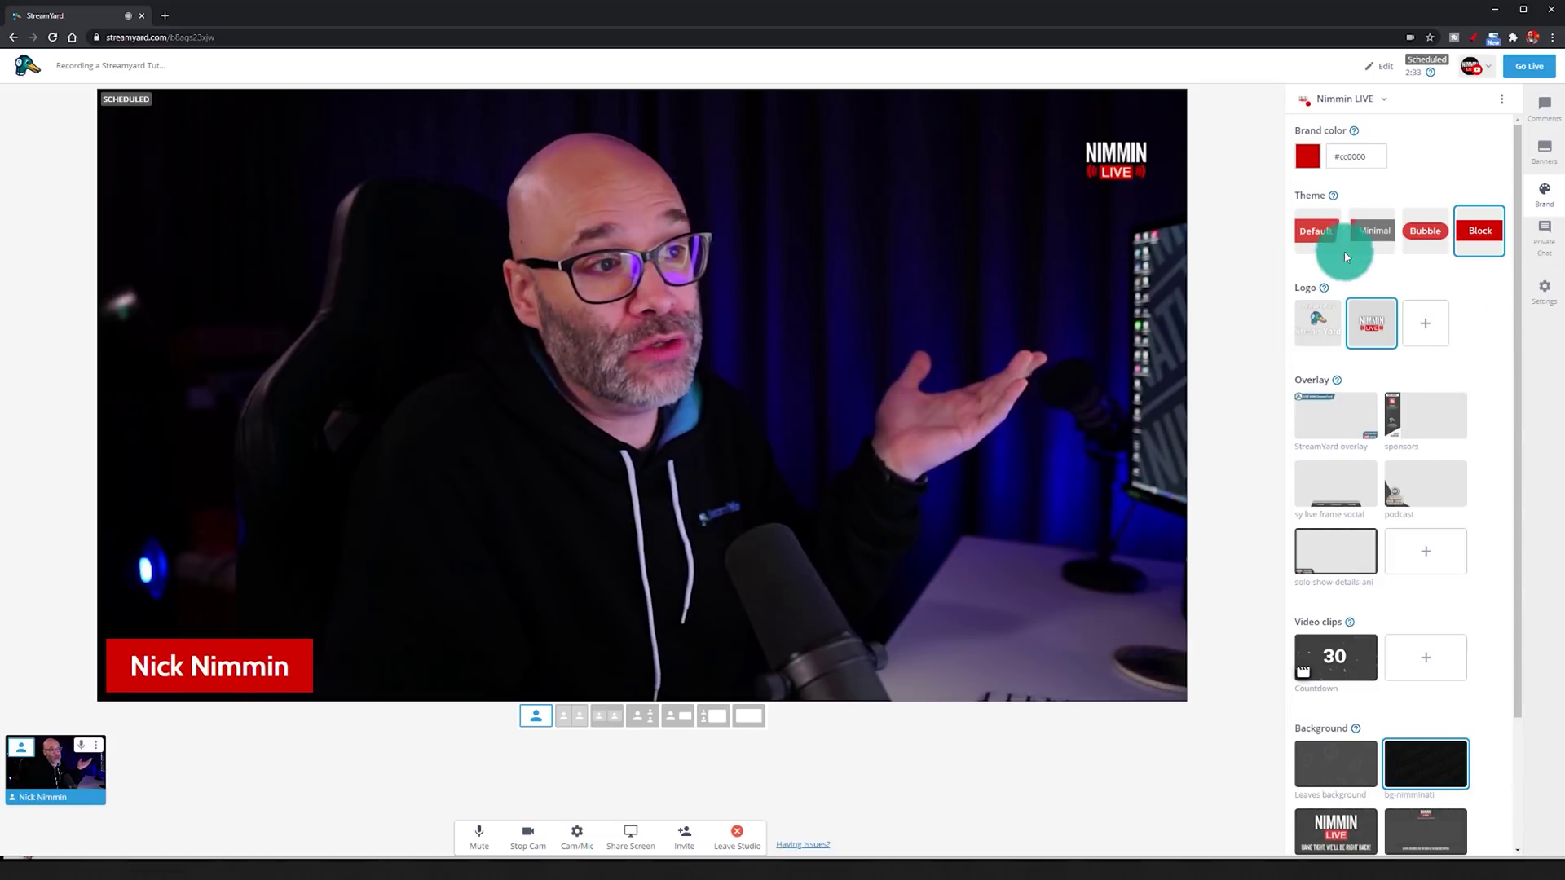
Step: Apply the Minimal theme and turn off display names on the stream
left_click(1377, 236)
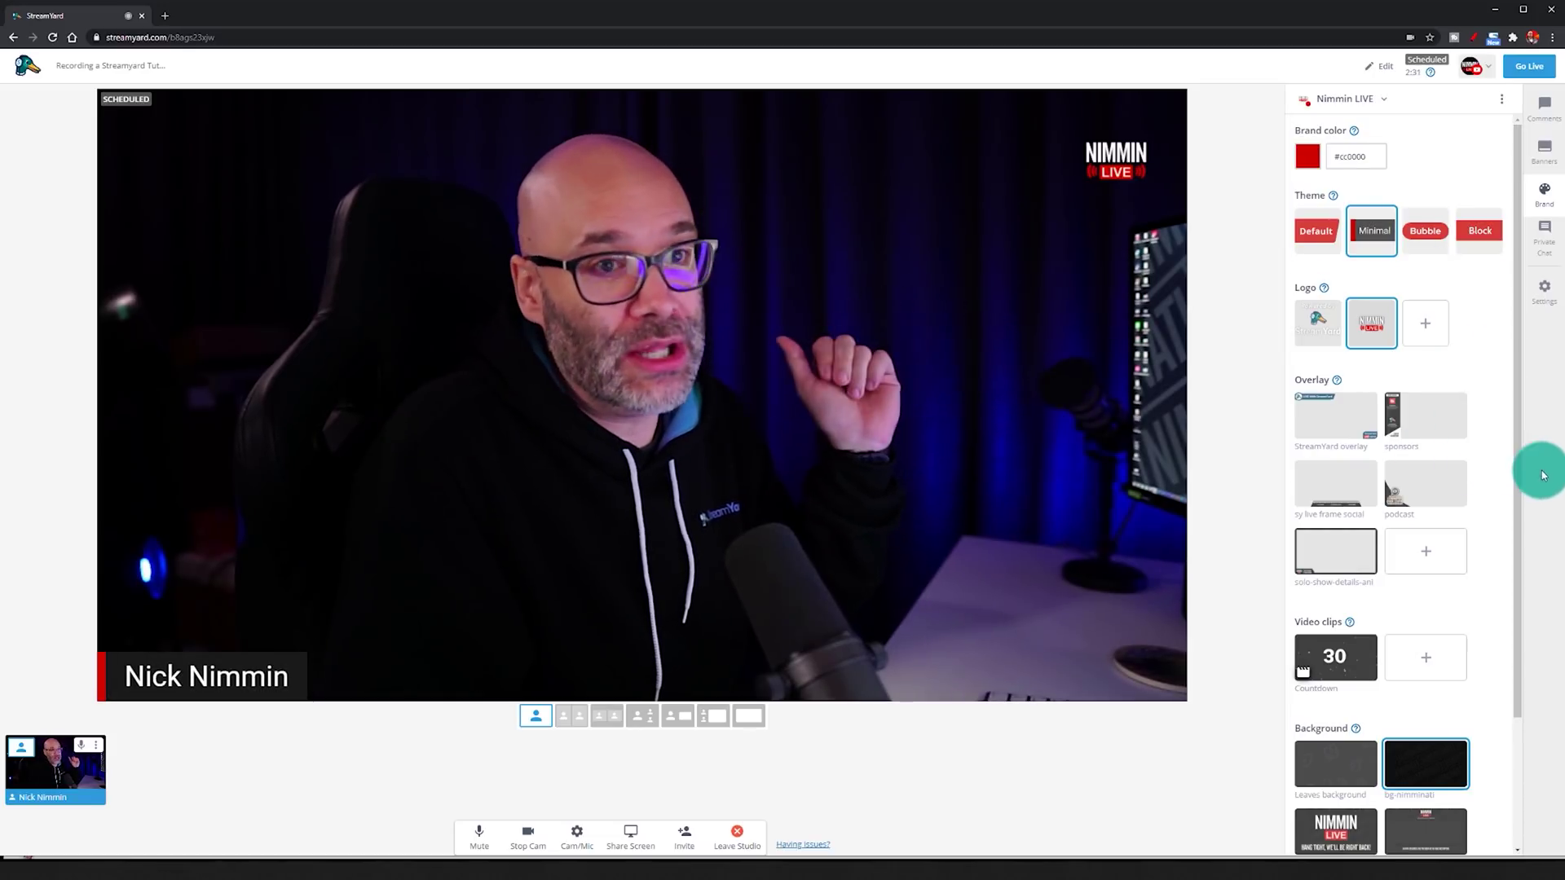
left_click_drag(1519, 456, 1521, 620)
left_click(1309, 818)
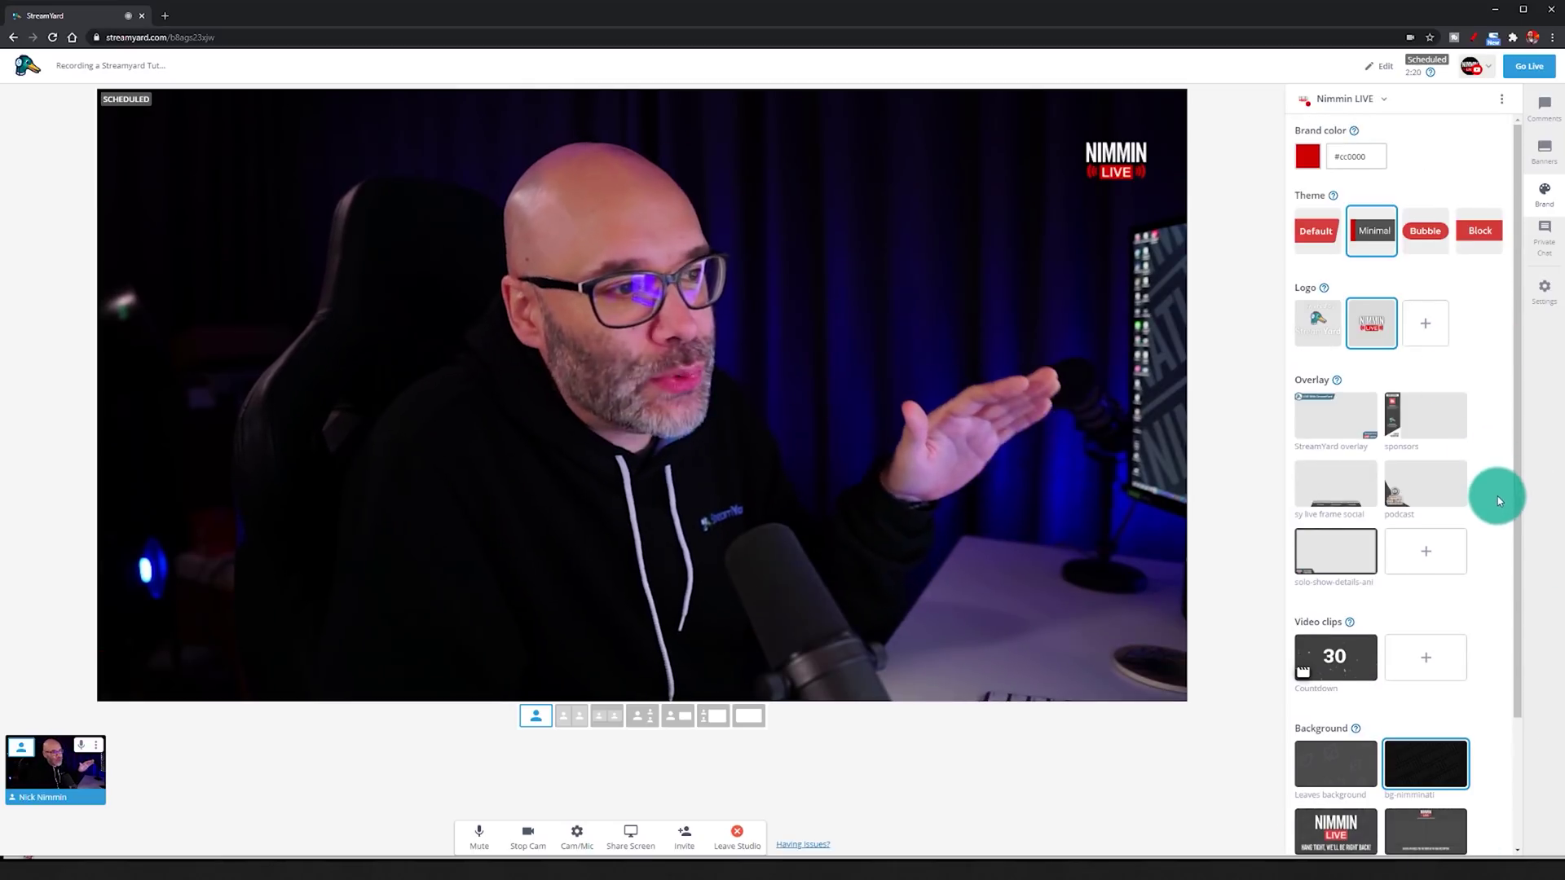
Step: Start the Countdown video clip on the stream and stop it again
scroll(1498, 496, "down", 2)
scroll(1498, 505, "down", 1)
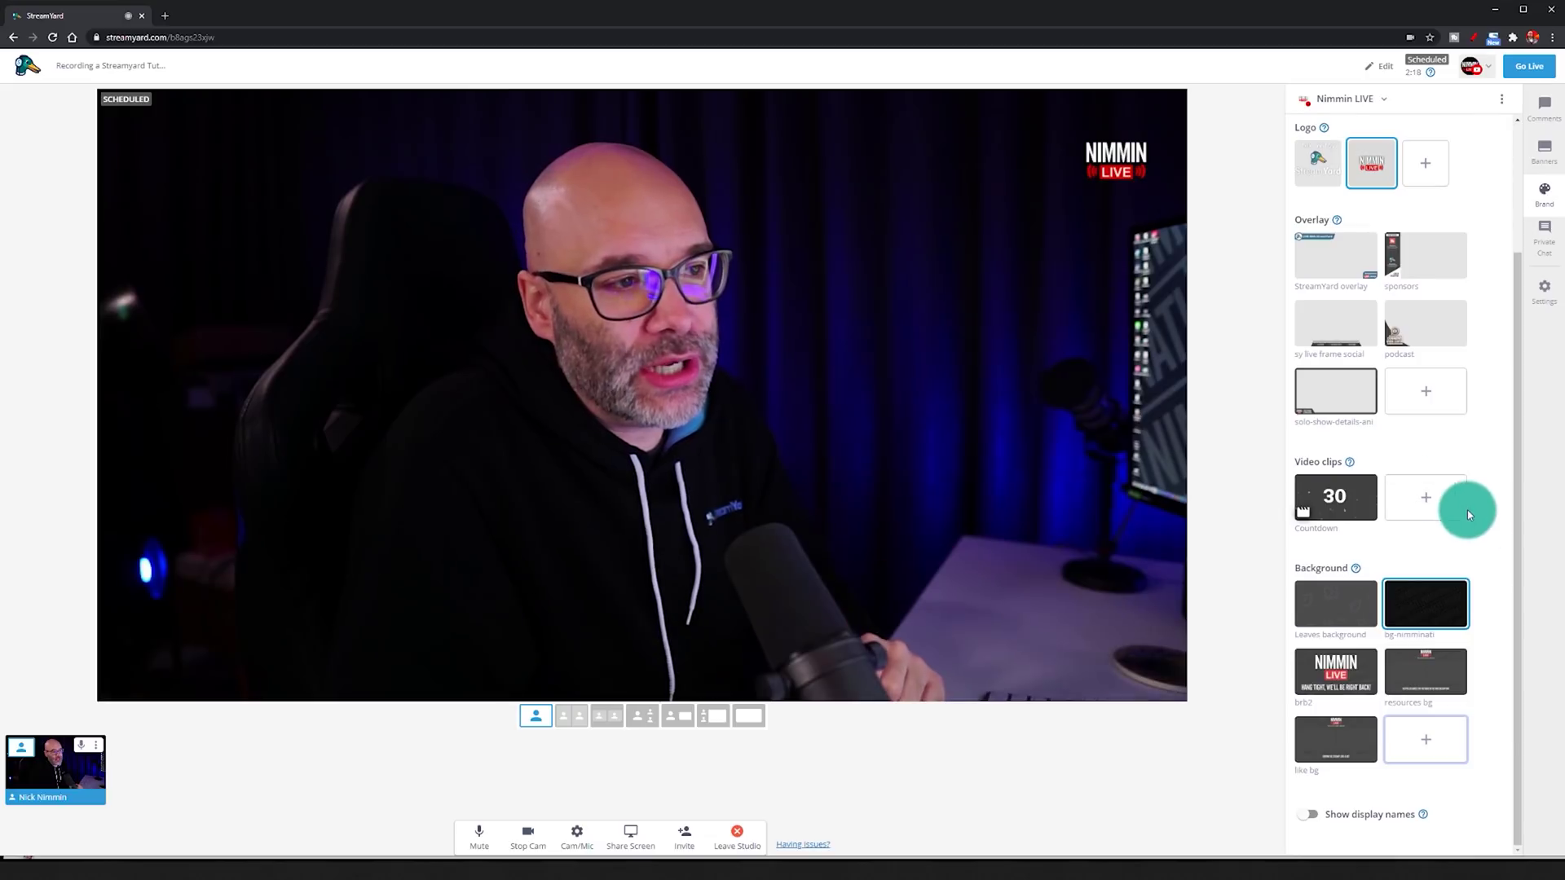
left_click(1340, 500)
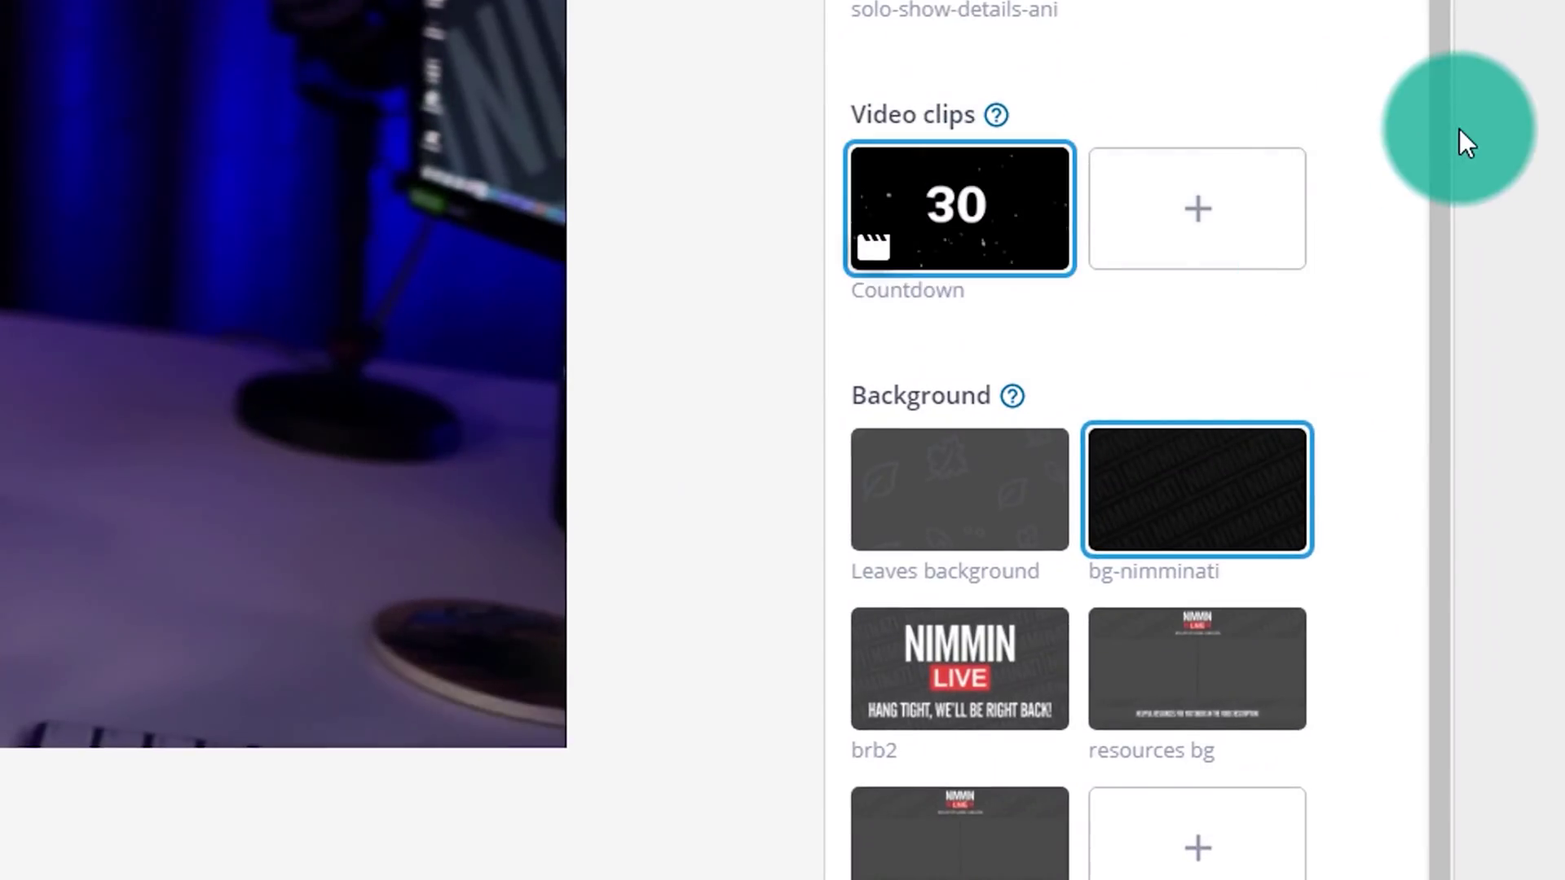
left_click(1027, 164)
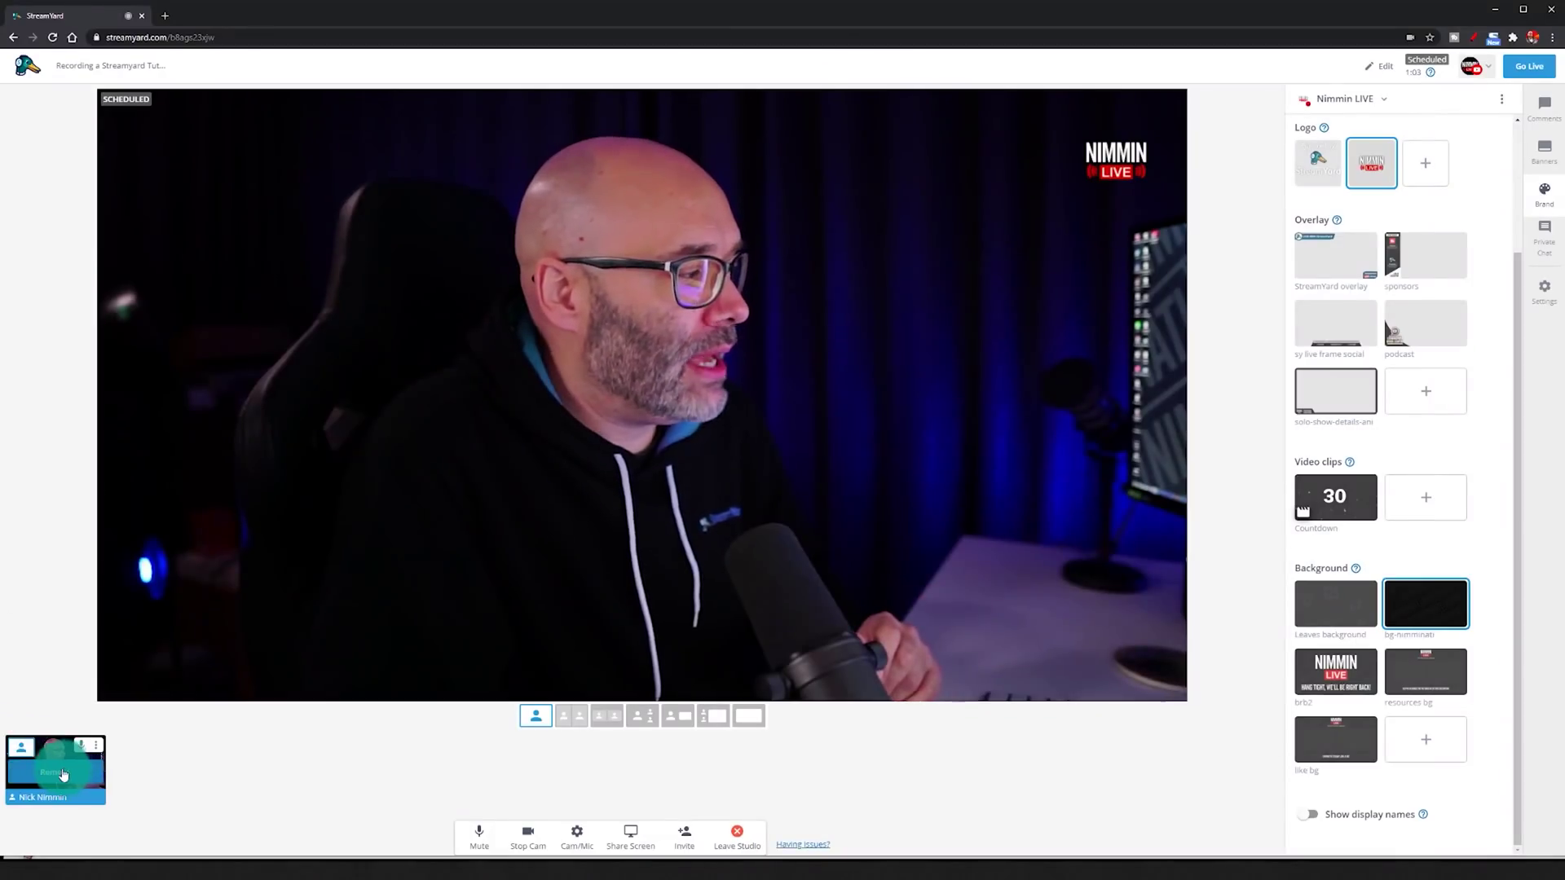
Step: Take the host's camera off the stream, and put it back together with the second participant's camera
left_click(276, 617)
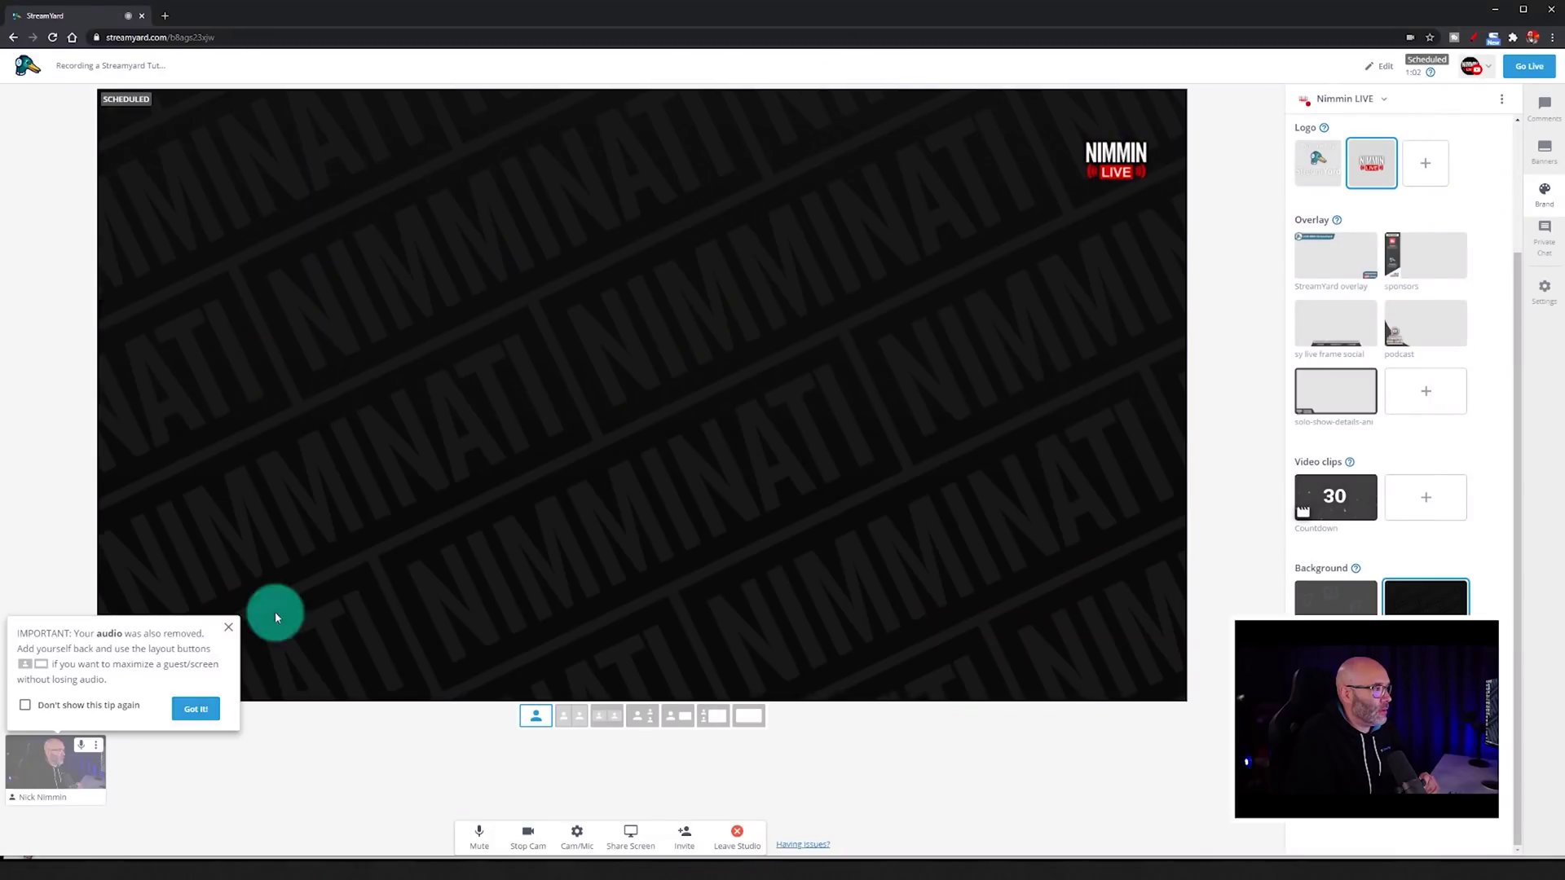
left_click(232, 629)
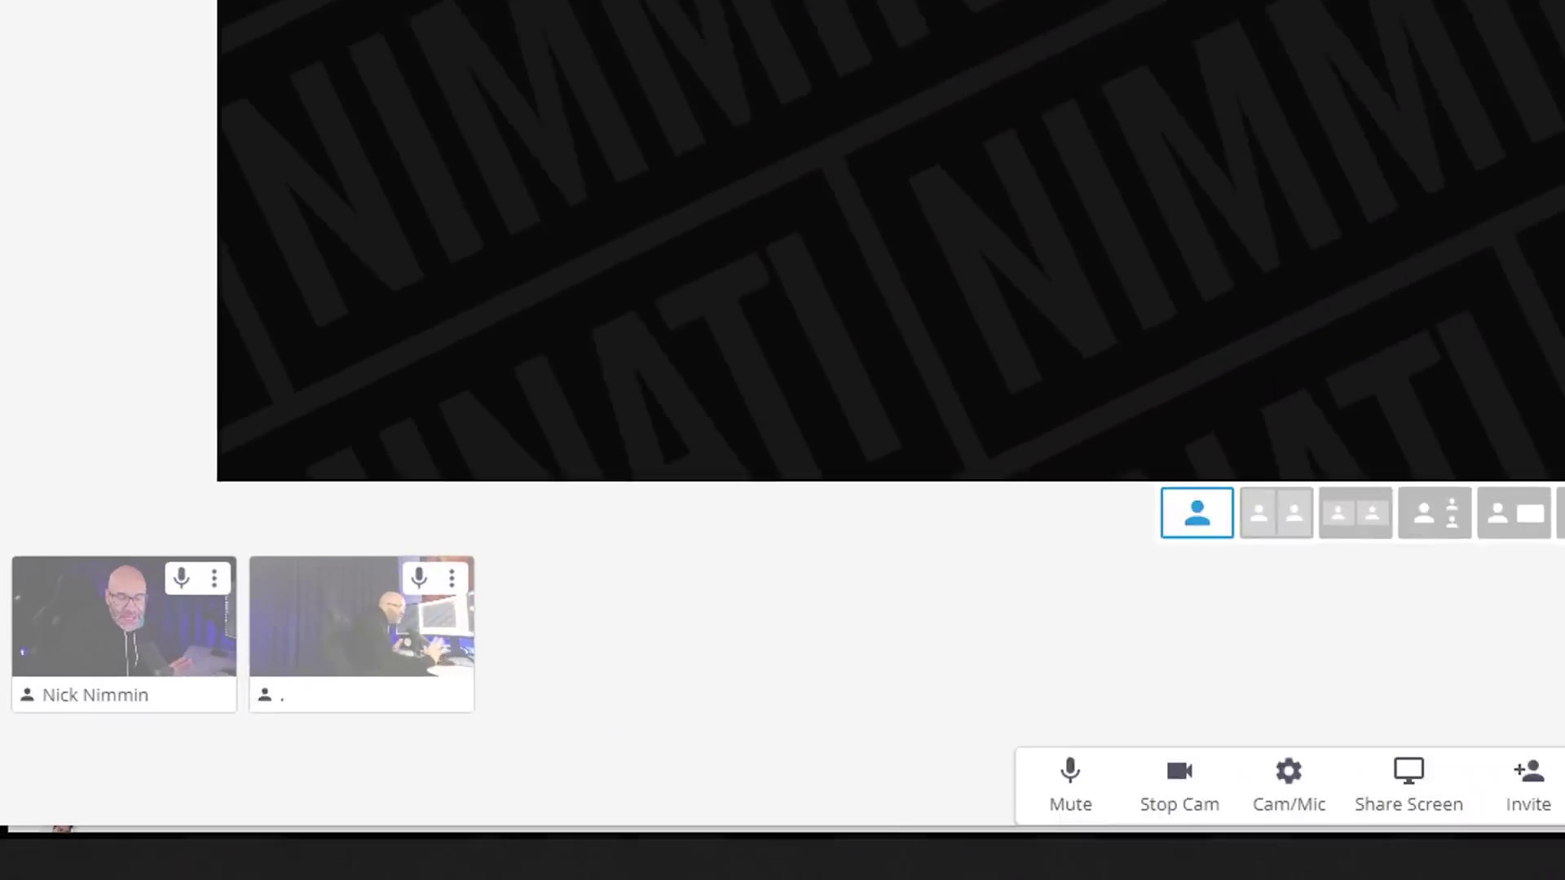
mouse_move(327, 665)
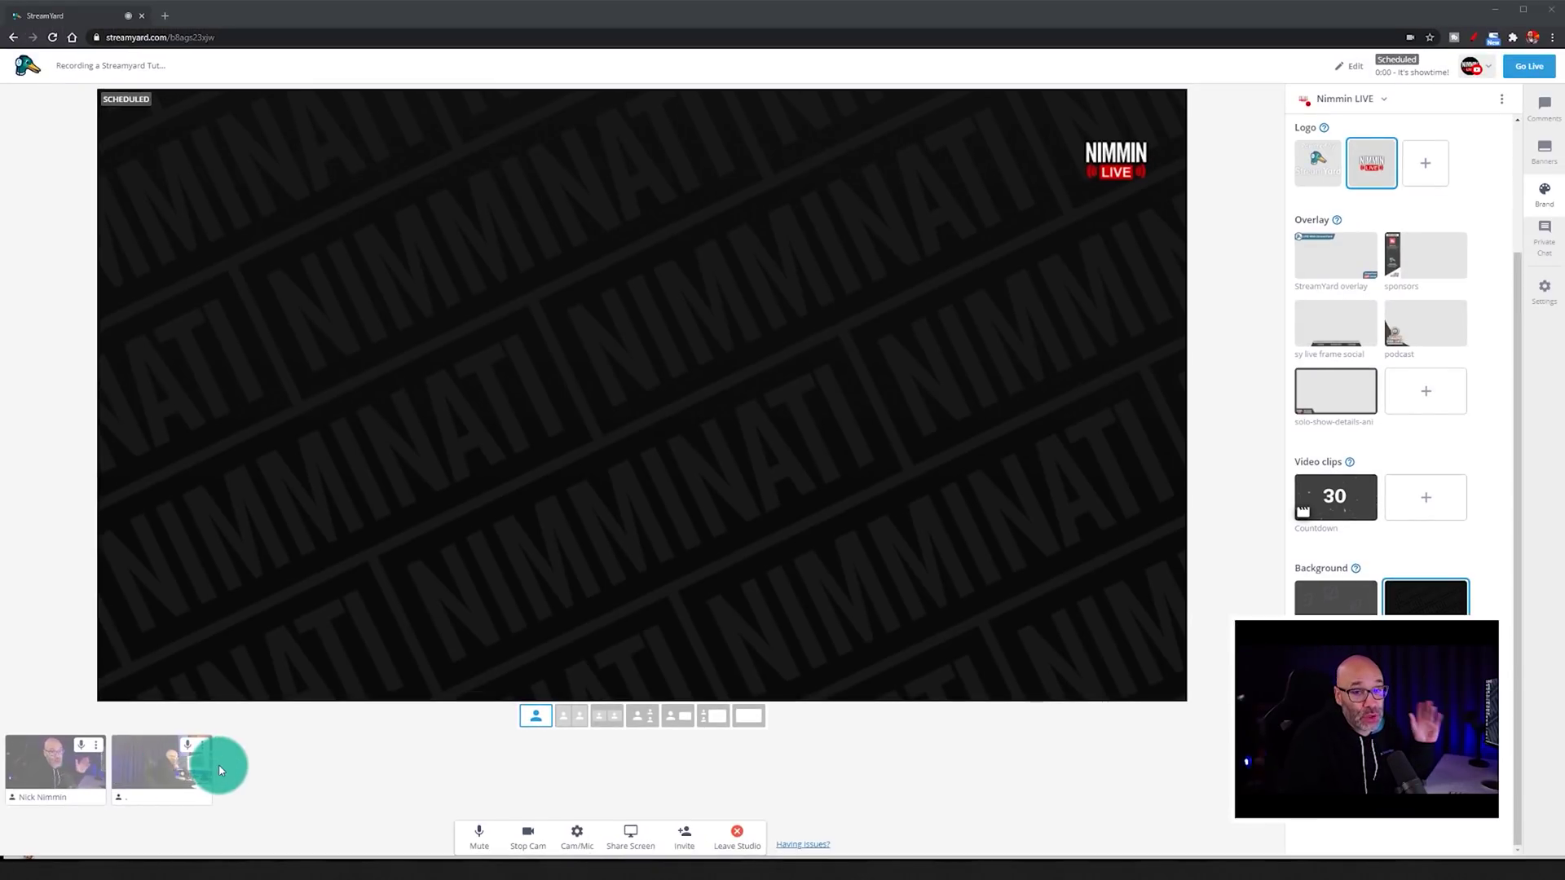
left_click(43, 778)
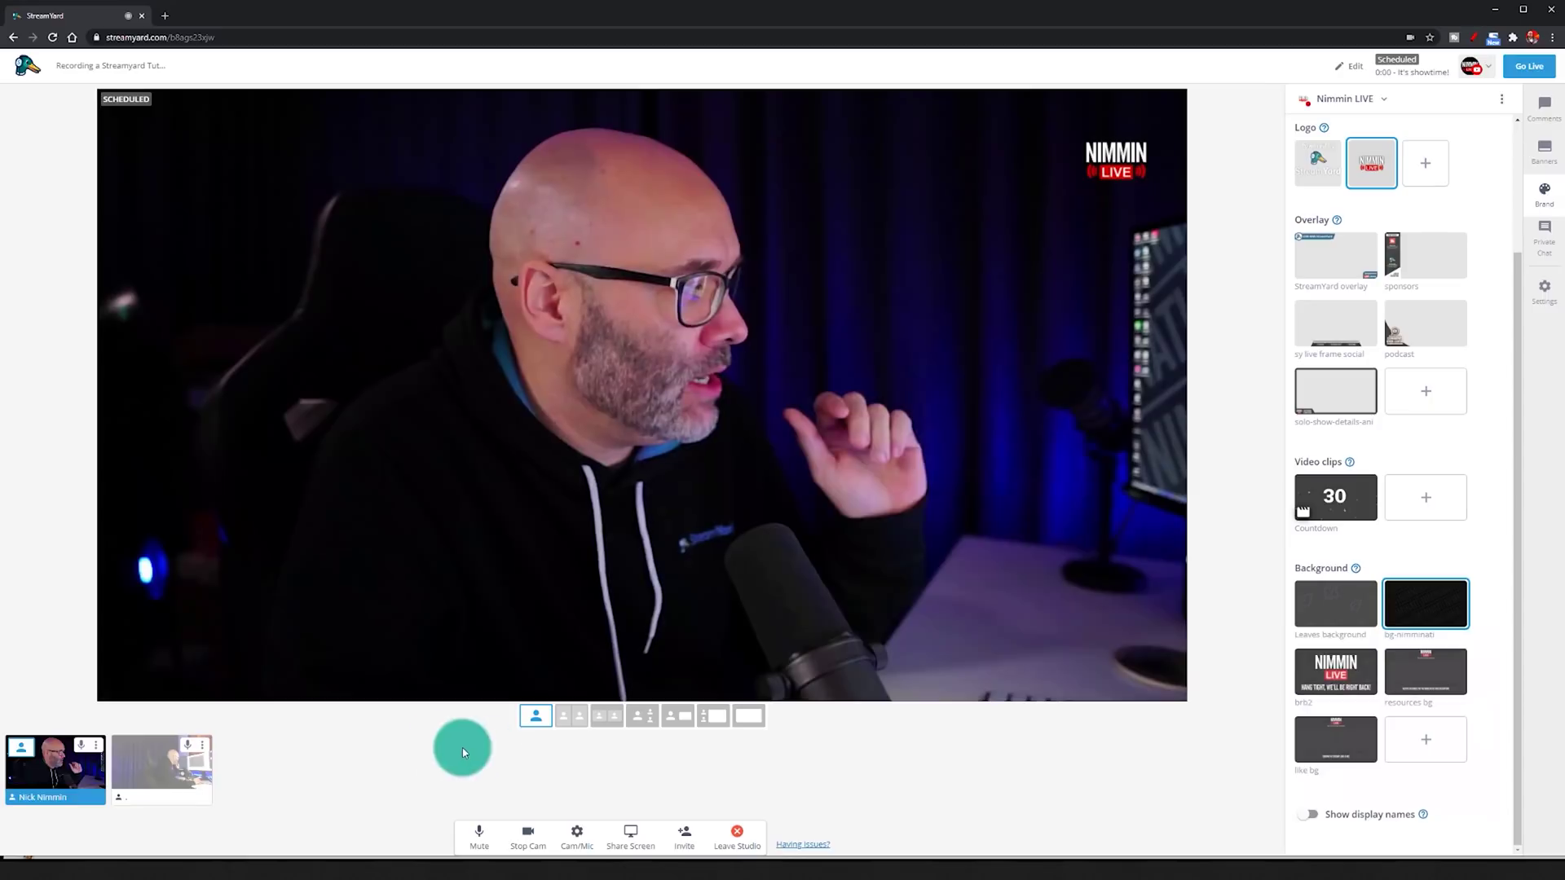
mouse_move(155, 781)
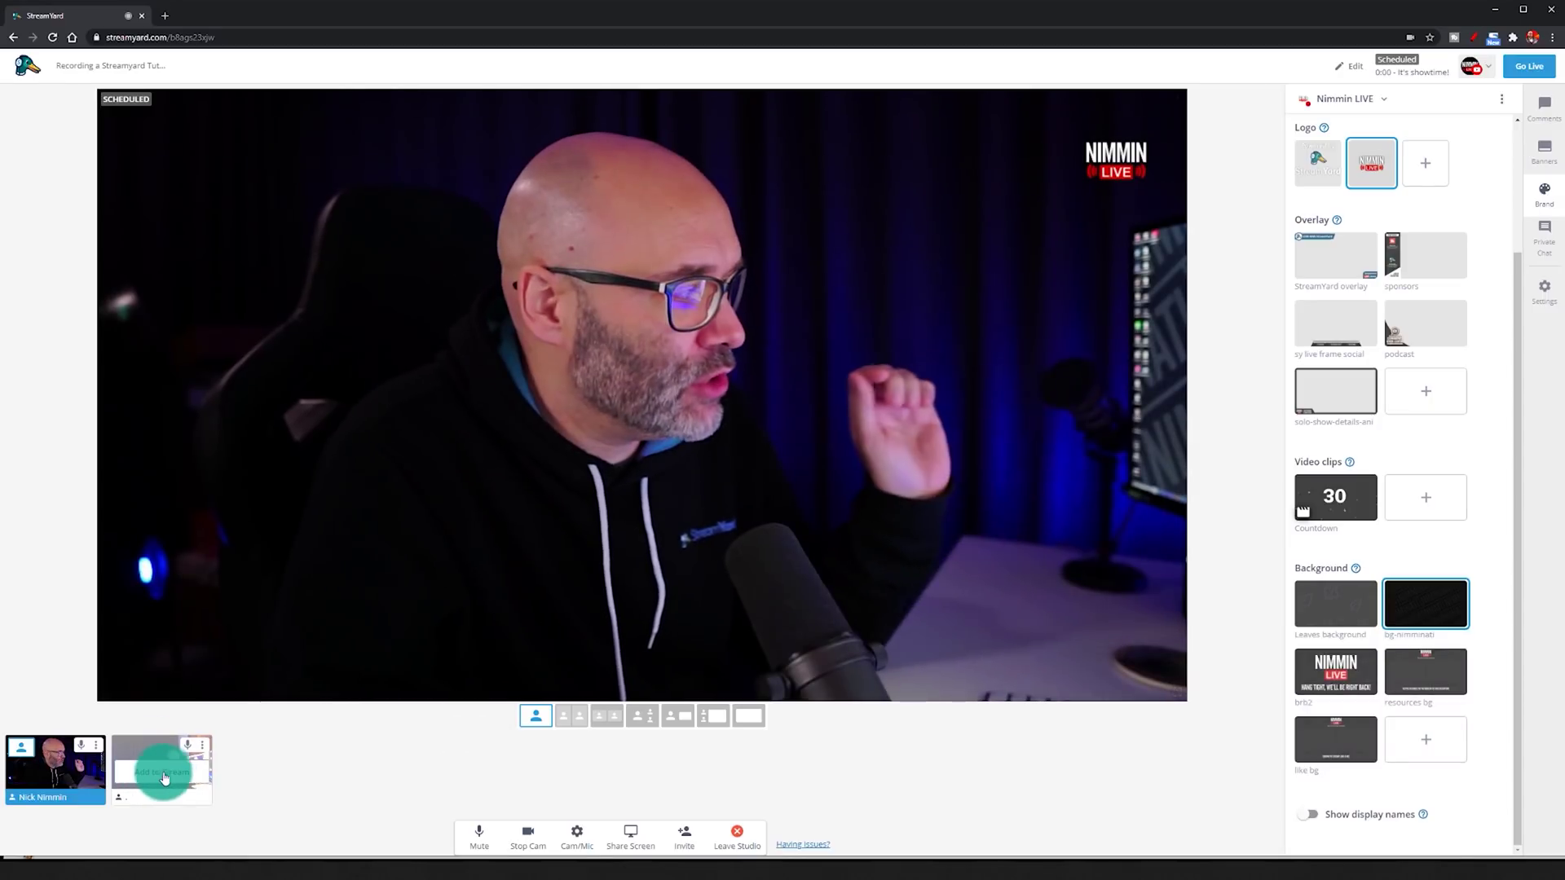
left_click(155, 781)
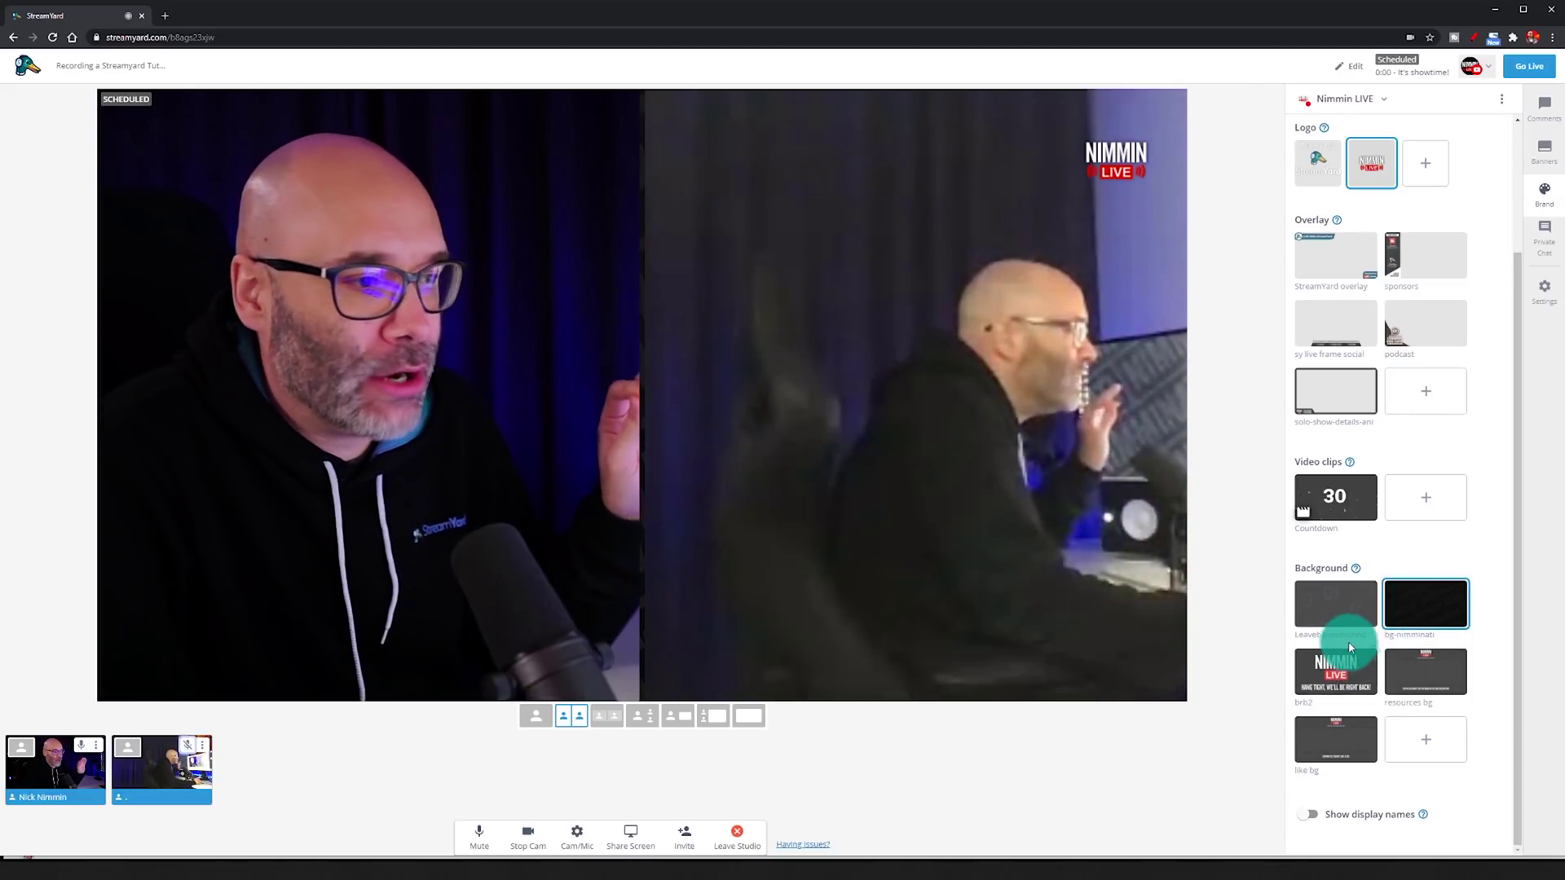
Step: Arrange both cameras as separate side-by-side boxes, and preview the resources bg and like bg backgrounds with the logo hidden
left_click(605, 718)
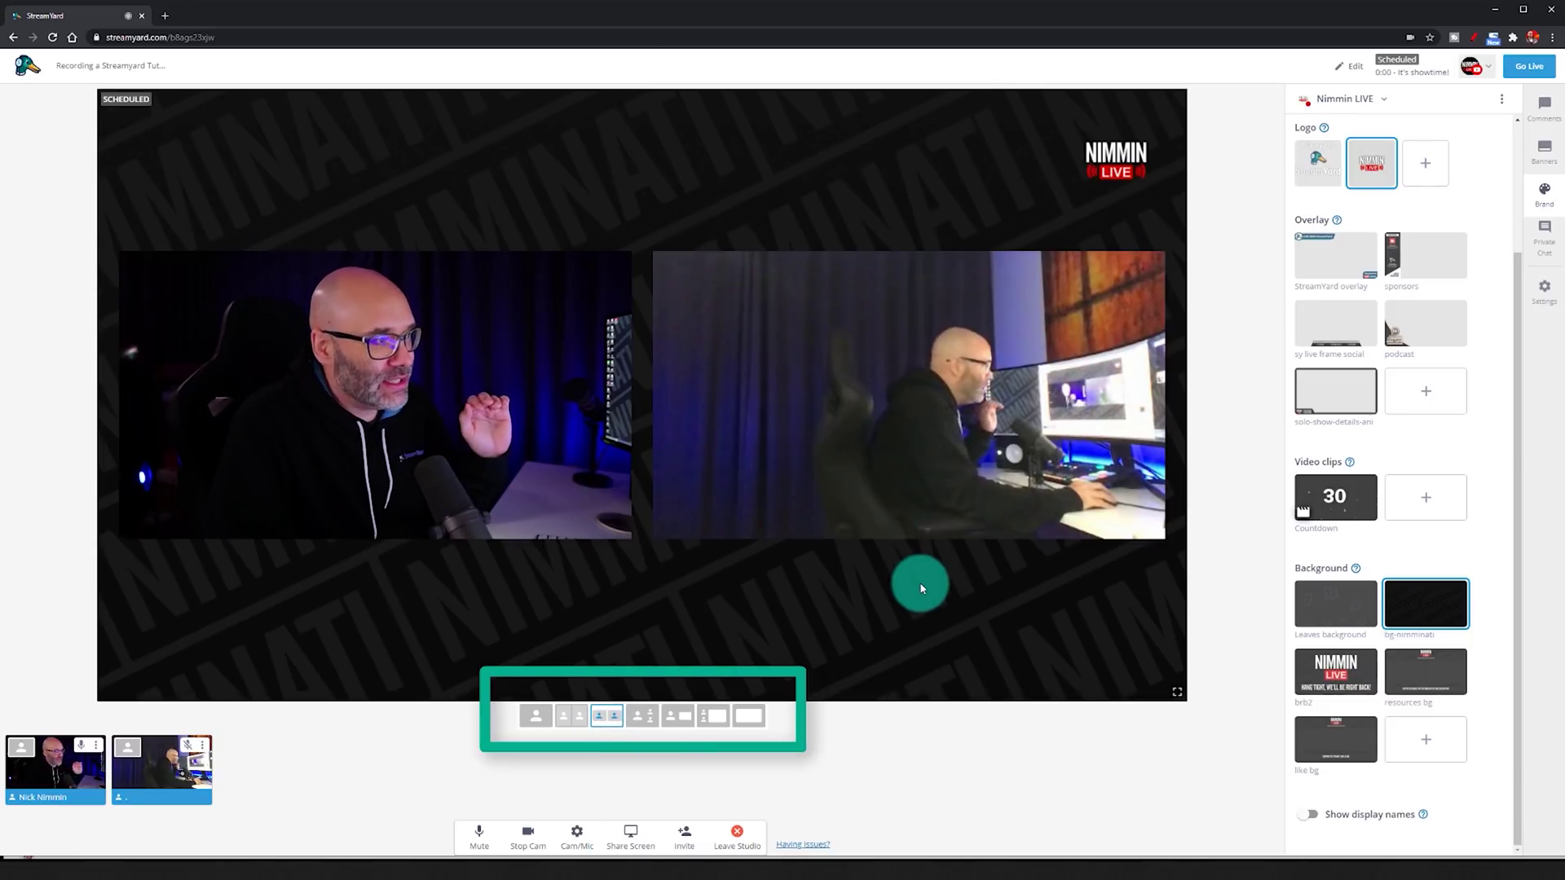
left_click(1426, 678)
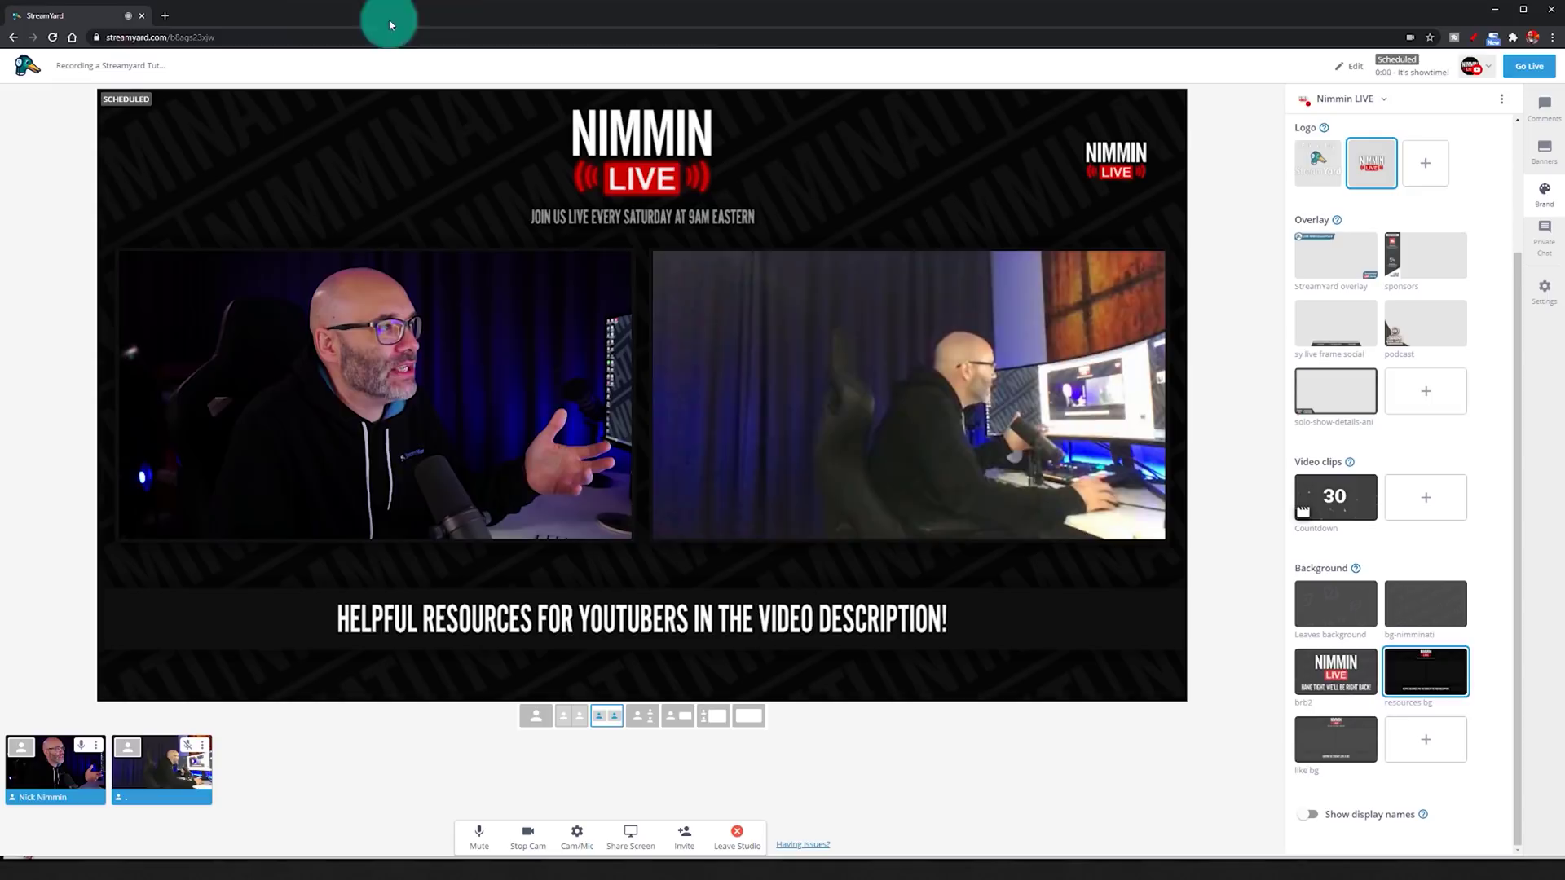
left_click(1373, 166)
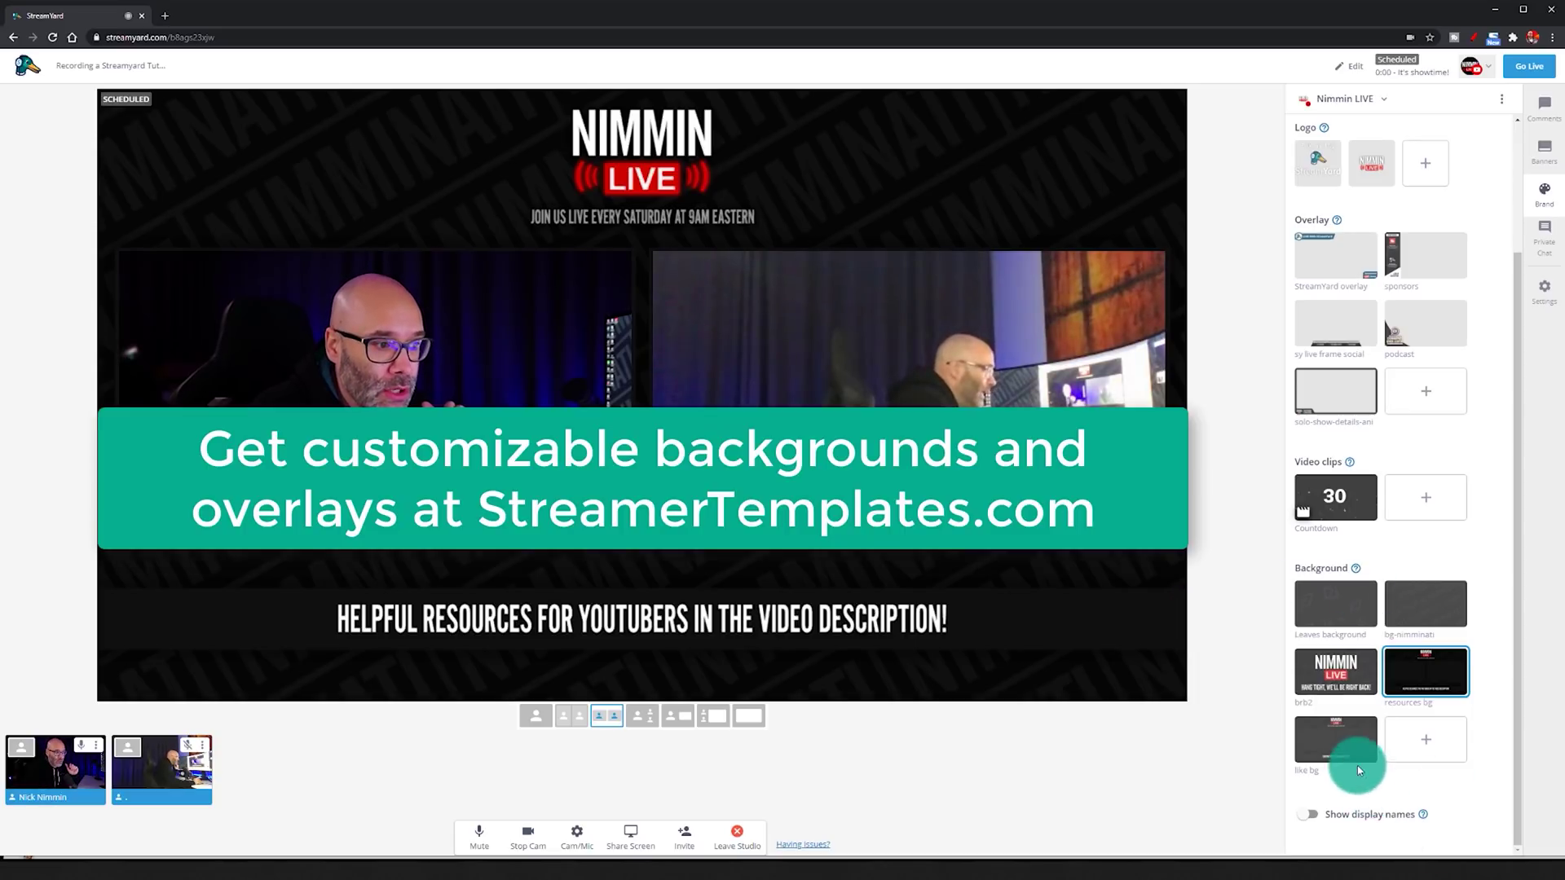
left_click(1349, 756)
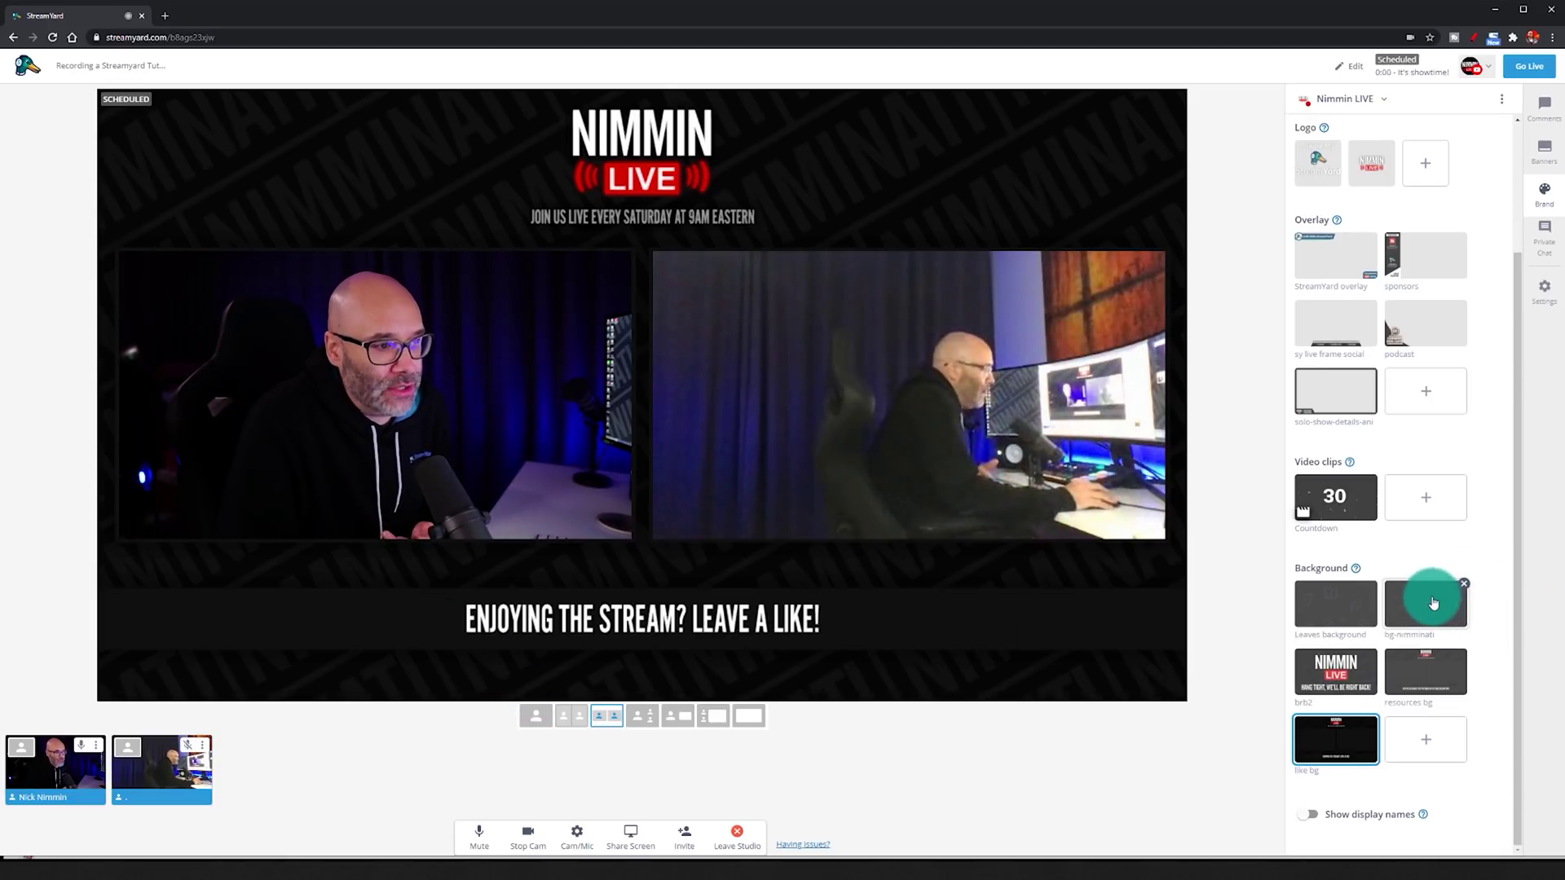
Step: Switch the layout so the host's camera is large with the second camera small beside it
left_click(644, 715)
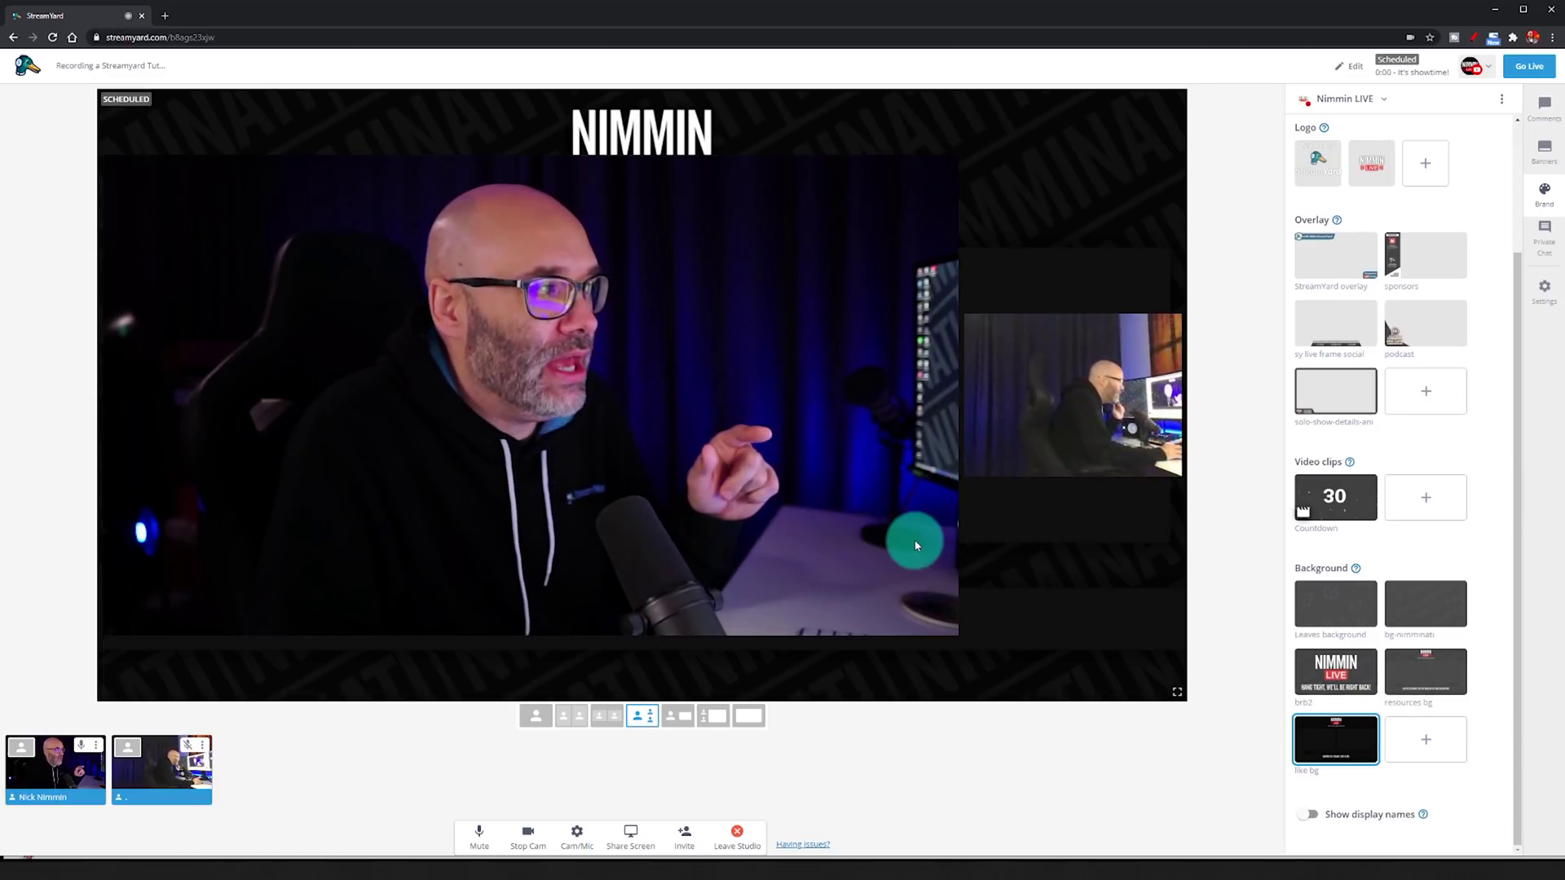
Step: Set the background to bg-nimminati and arrange both cameras as separate side-by-side boxes
left_click(1459, 603)
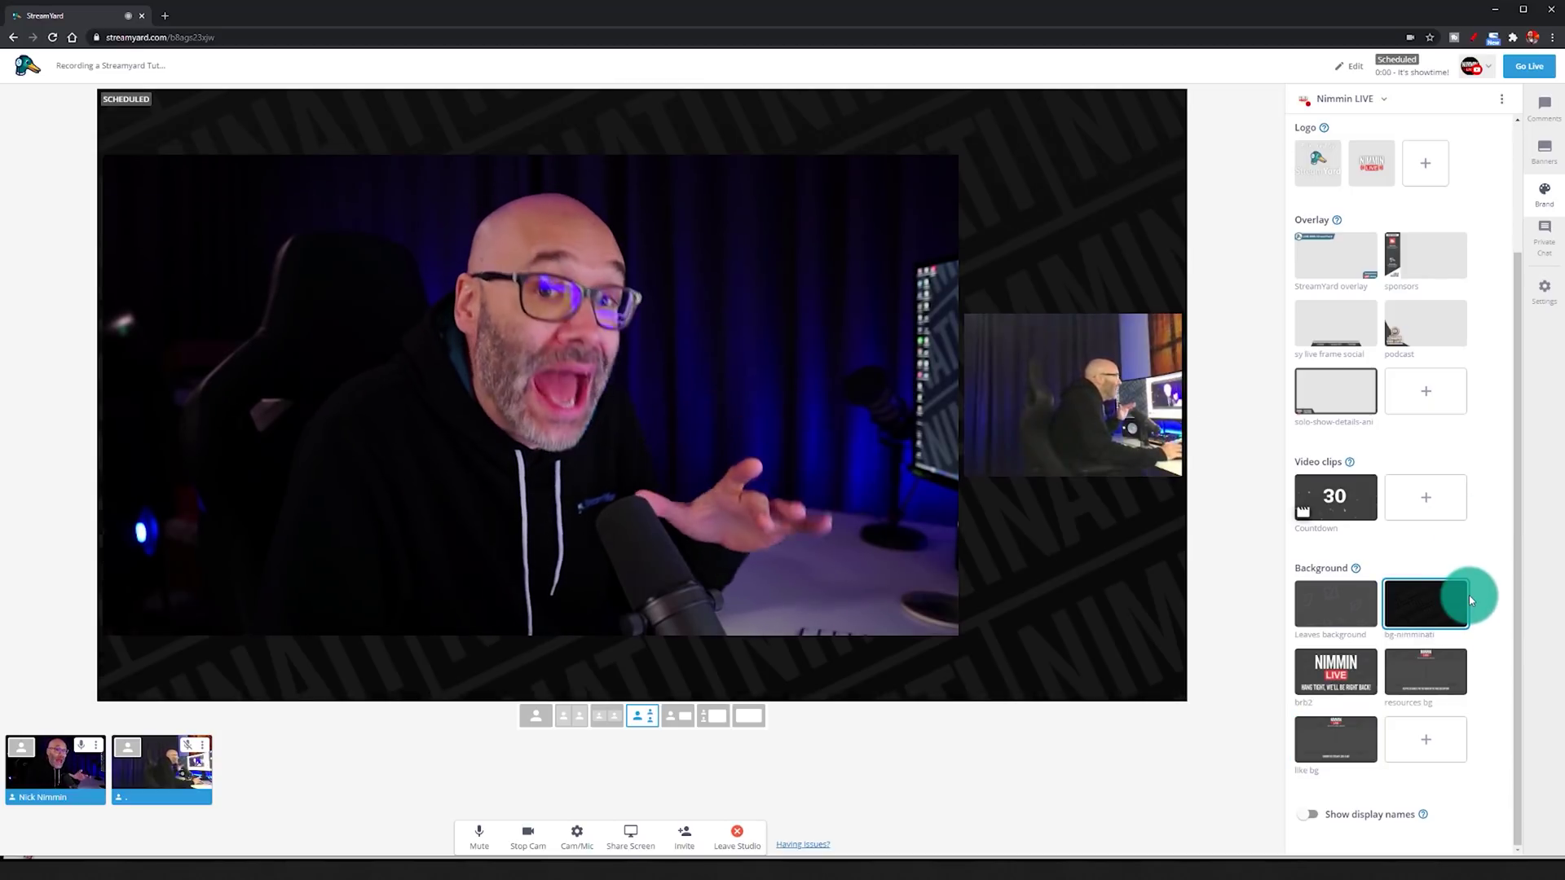
left_click(1304, 596)
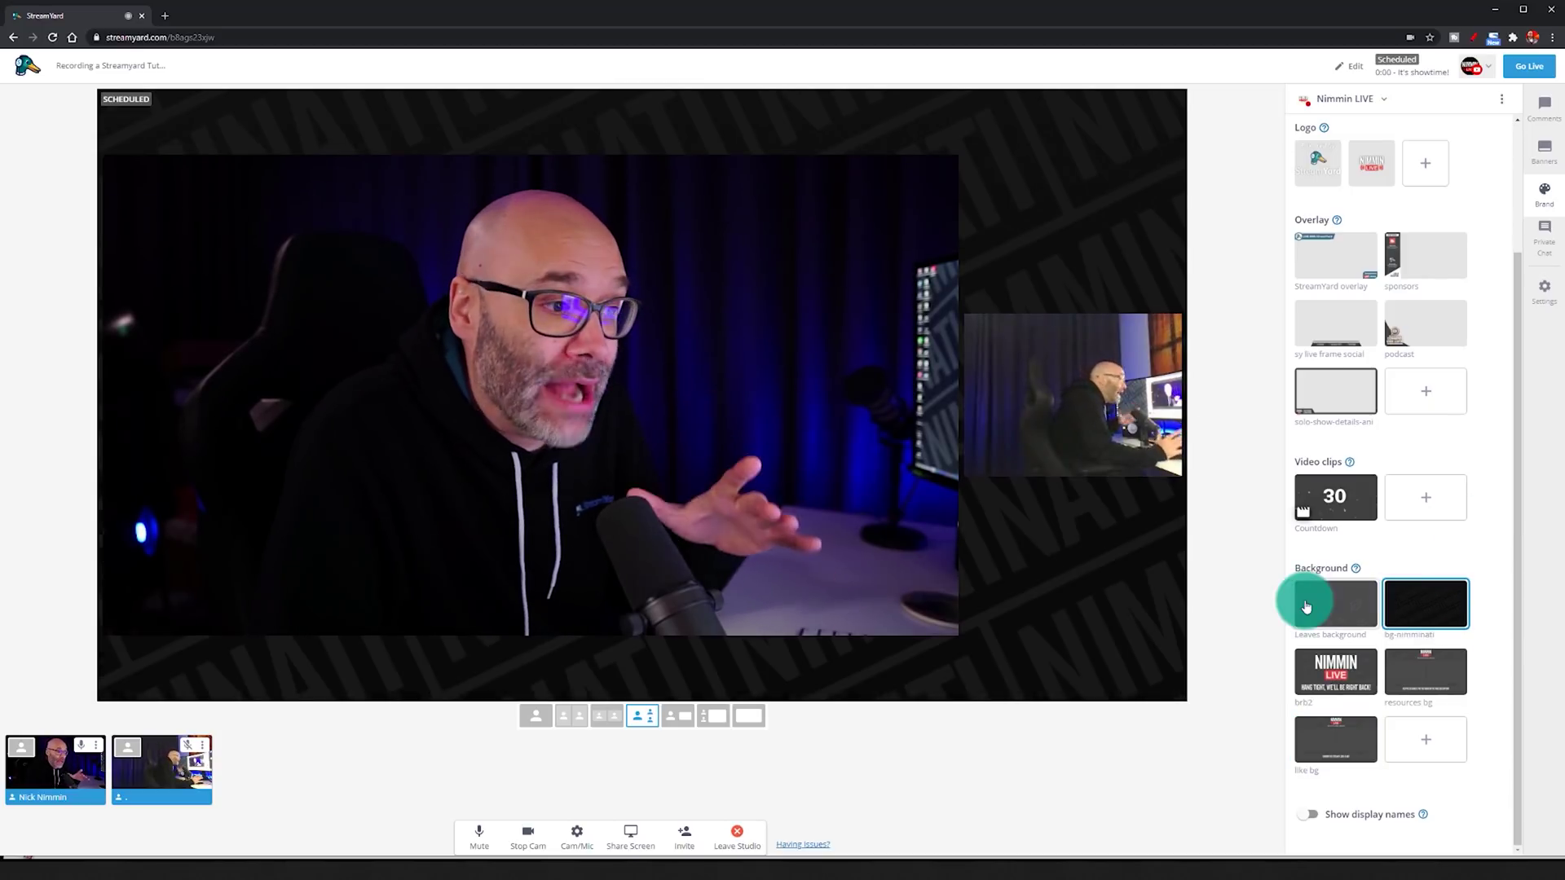
left_click(1426, 613)
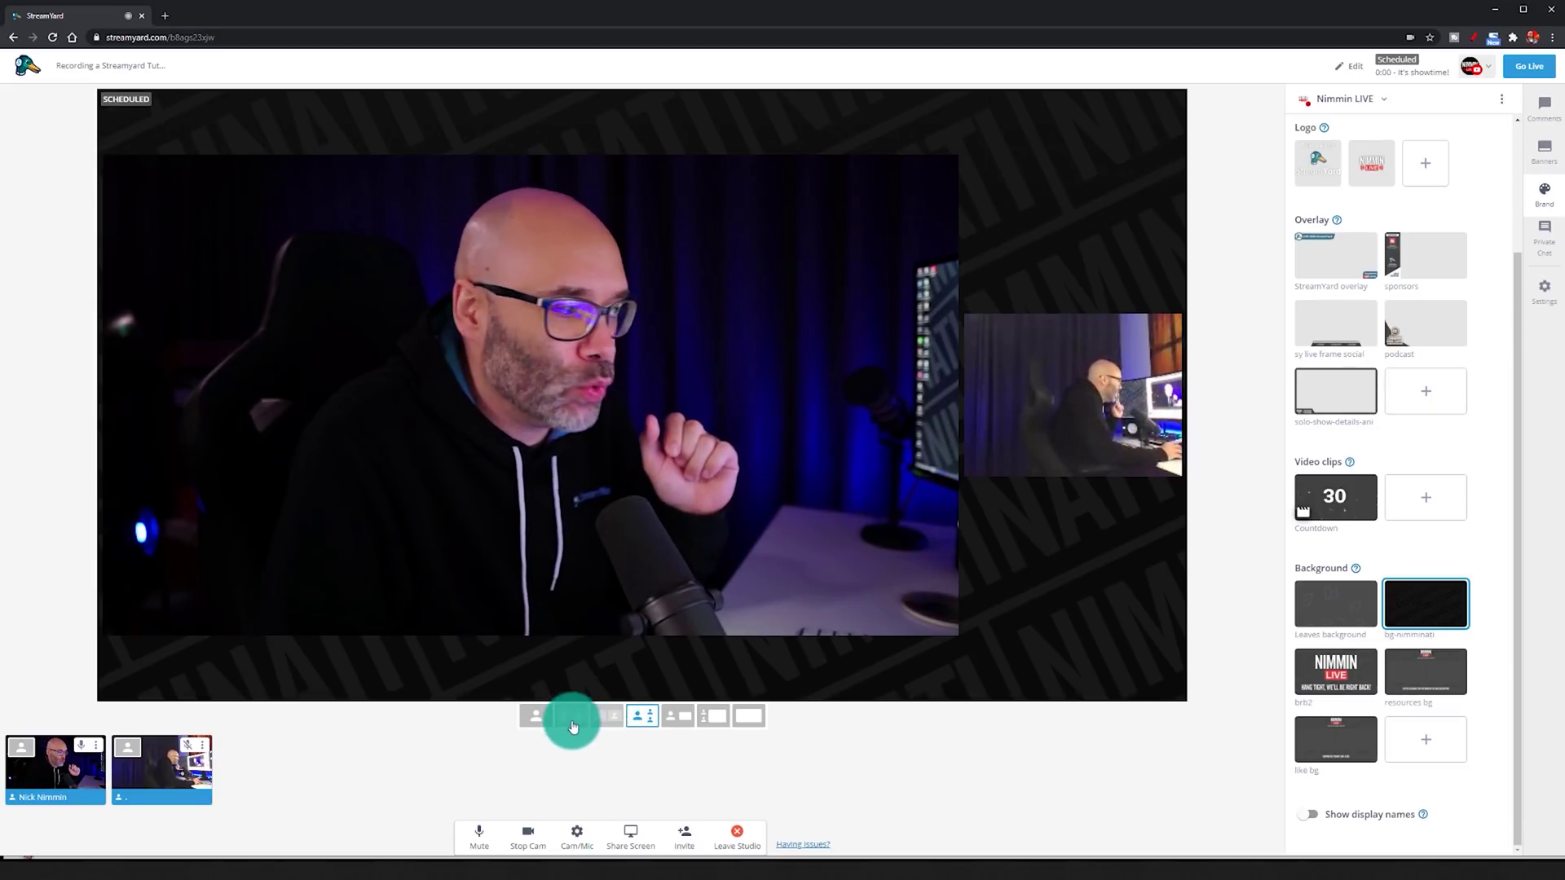
left_click(607, 716)
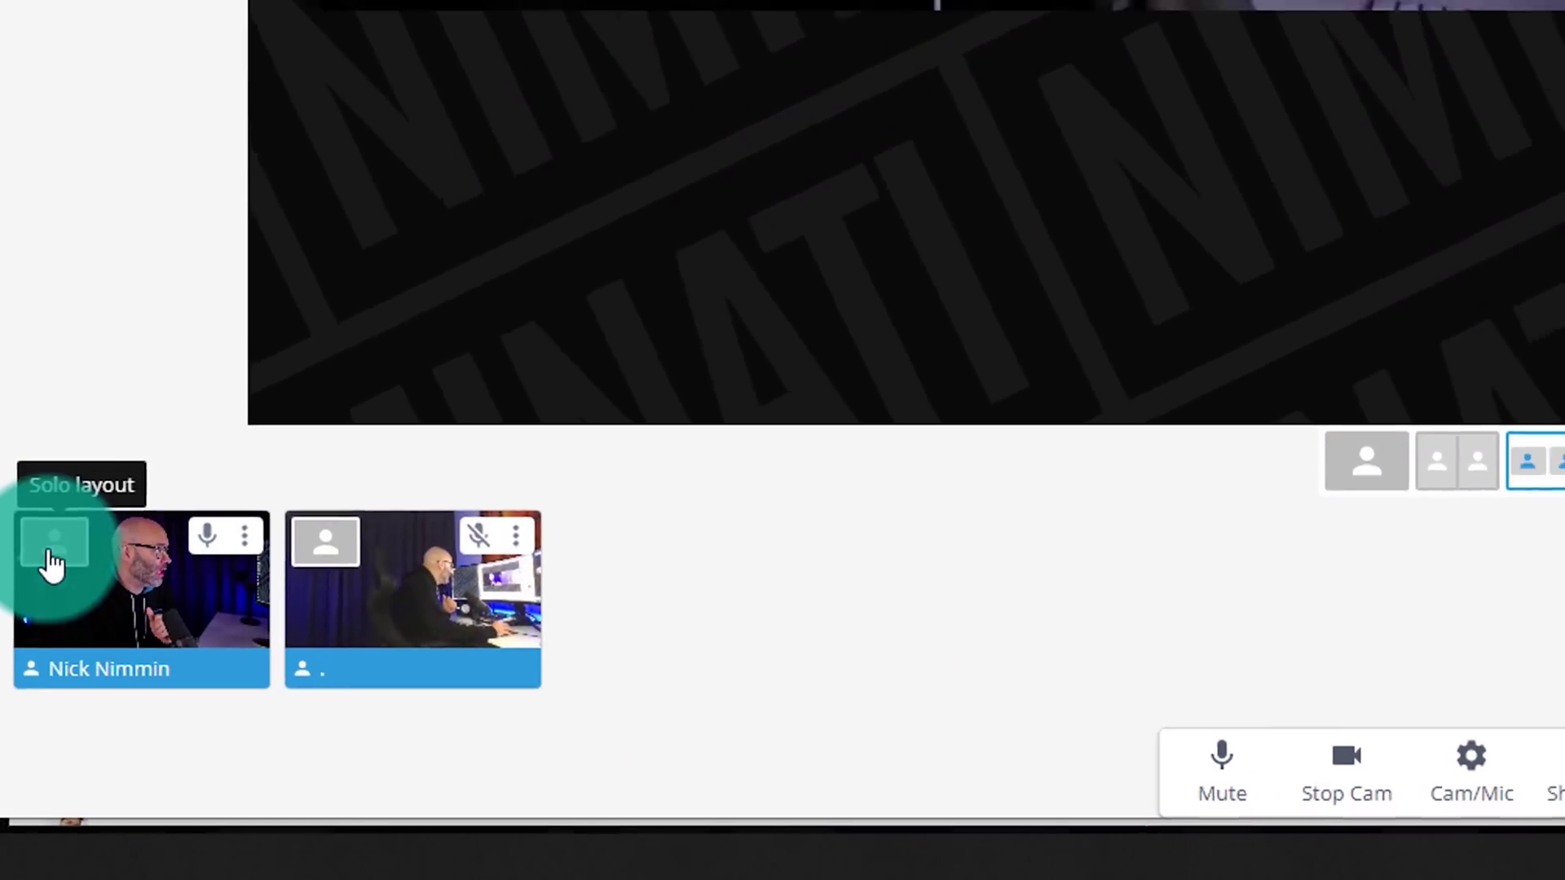
Step: Toggle the host's camera in and out of the solo layout, ending with the host shown solo
left_click(53, 561)
left_click(53, 561)
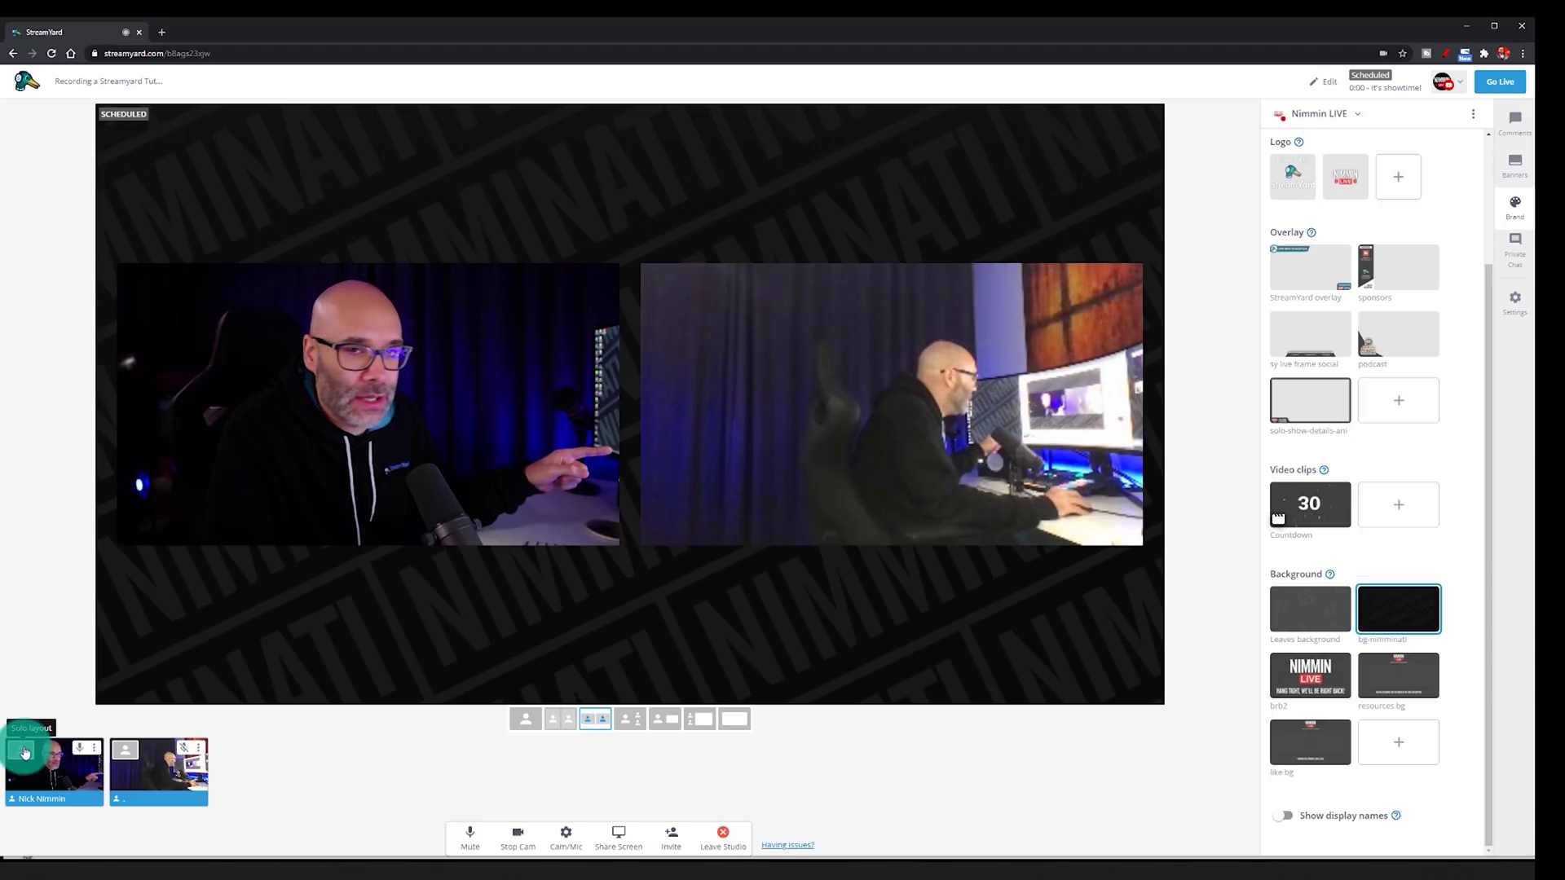
left_click(24, 751)
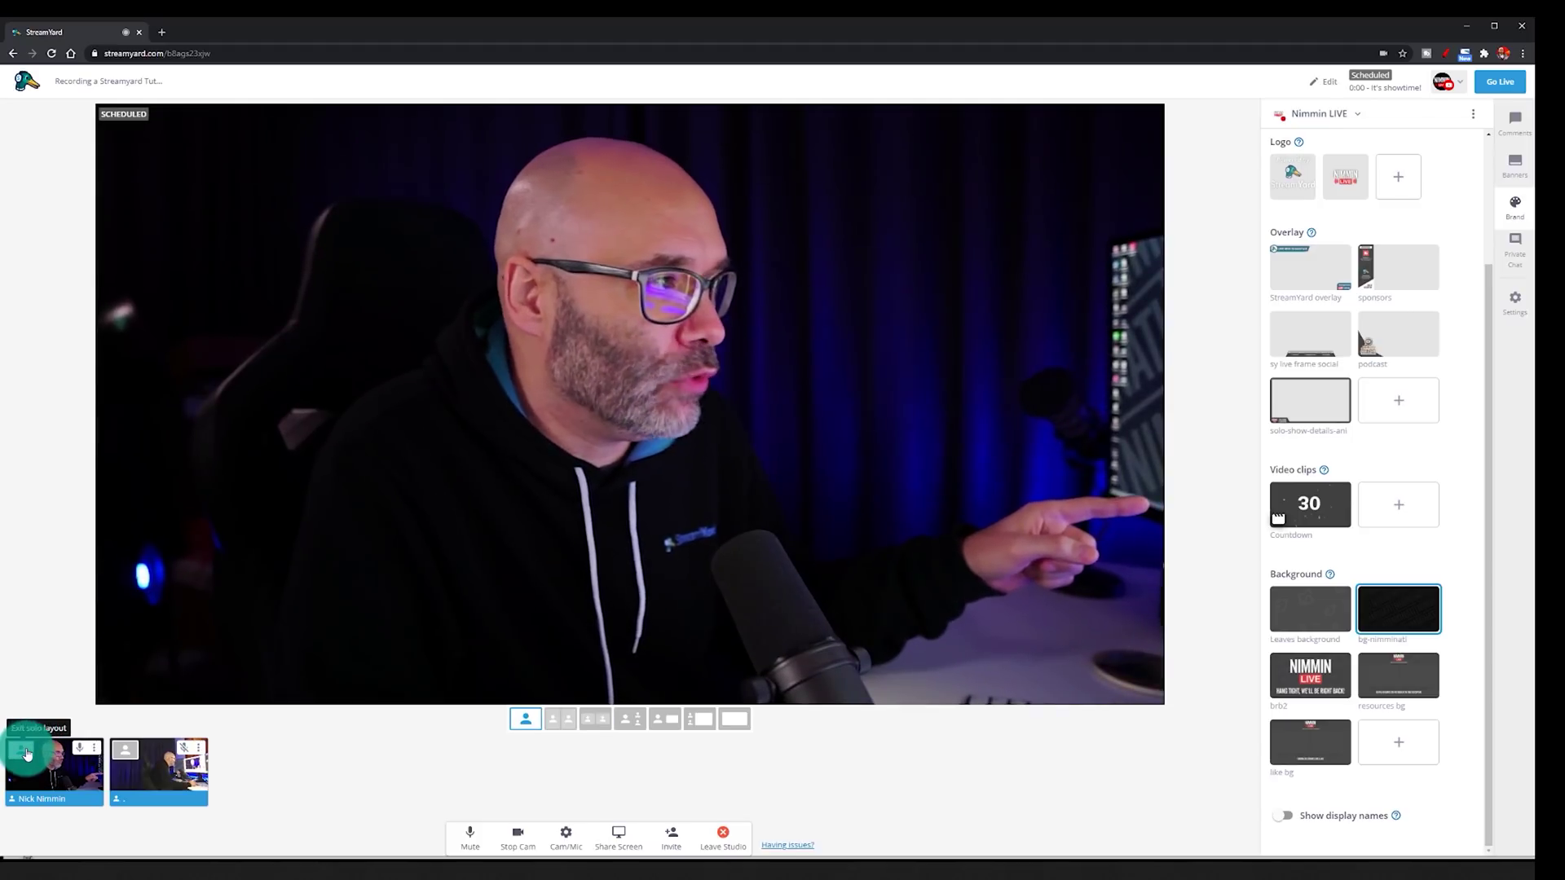
Step: Preview the resources bg background with both cameras boxed, and return to the host's solo shot on bg-nimminati
left_click(1408, 689)
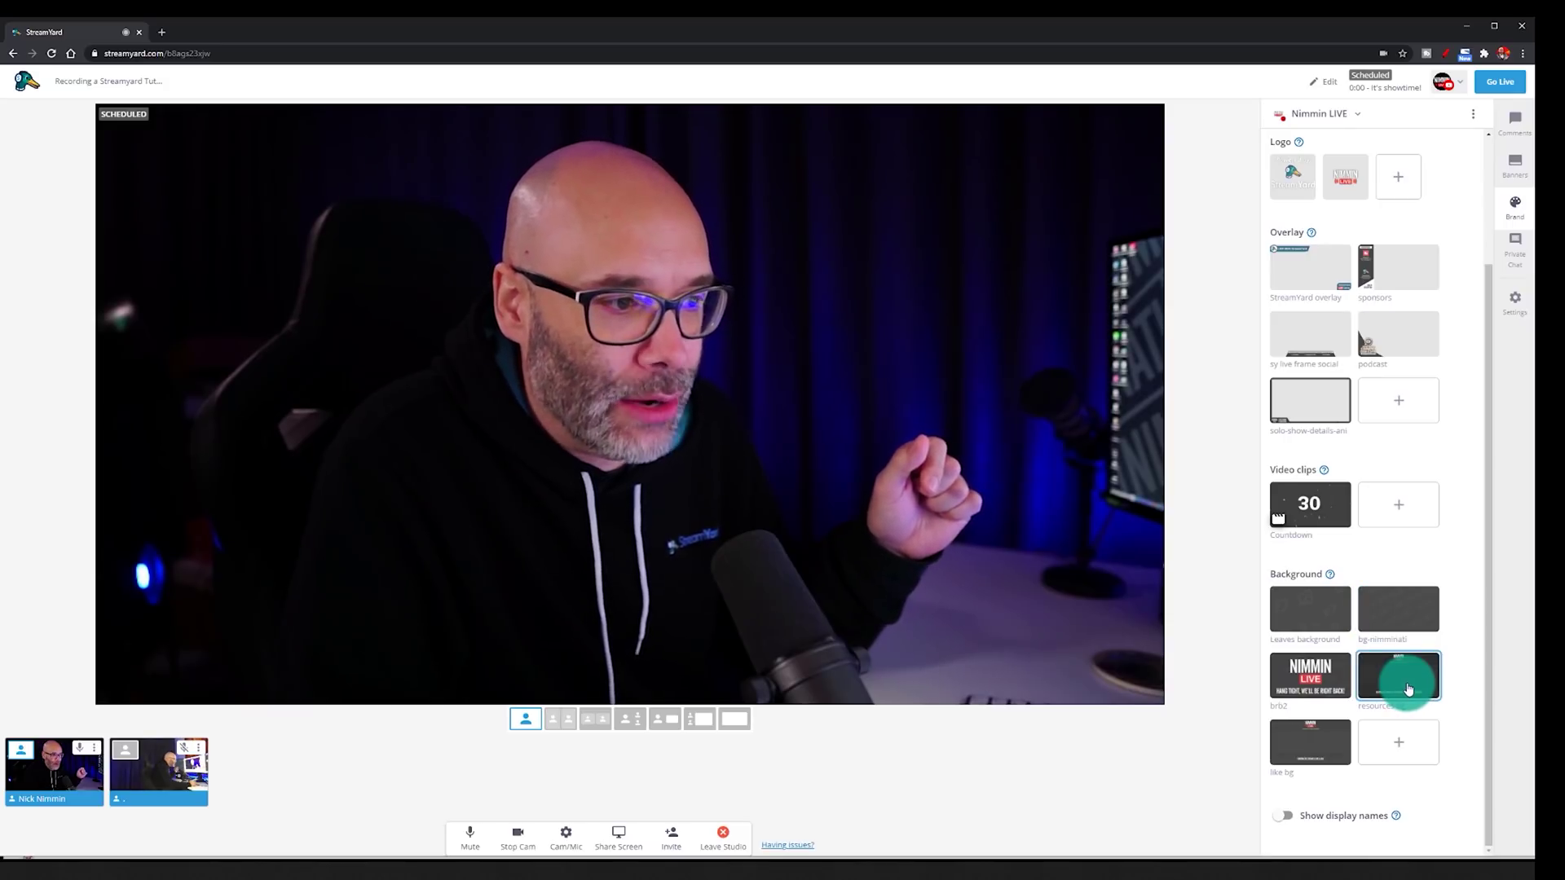
left_click(598, 728)
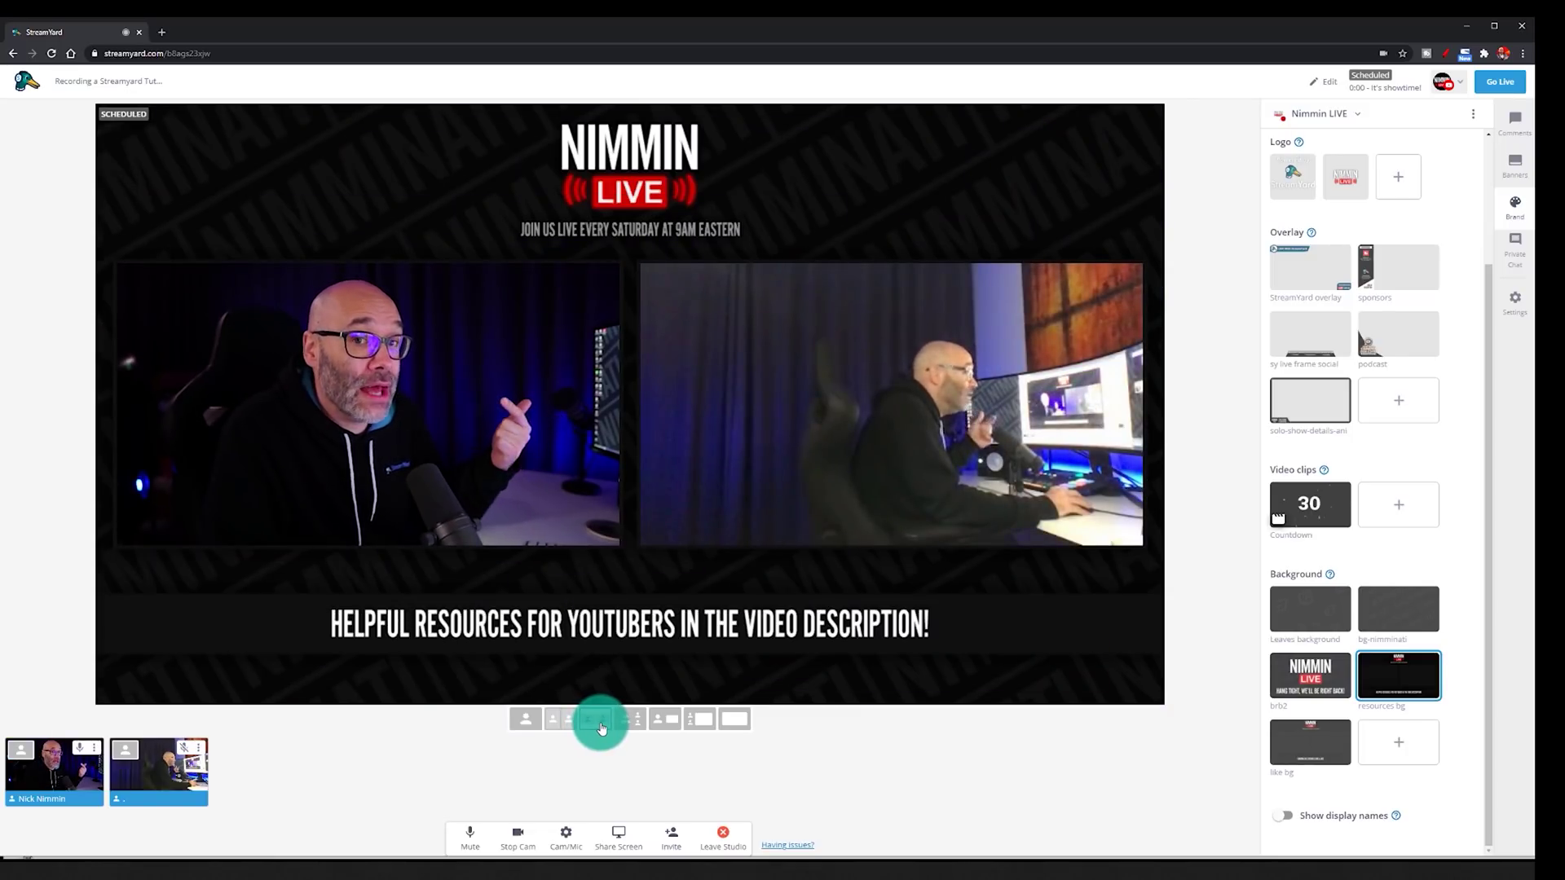
left_click(18, 761)
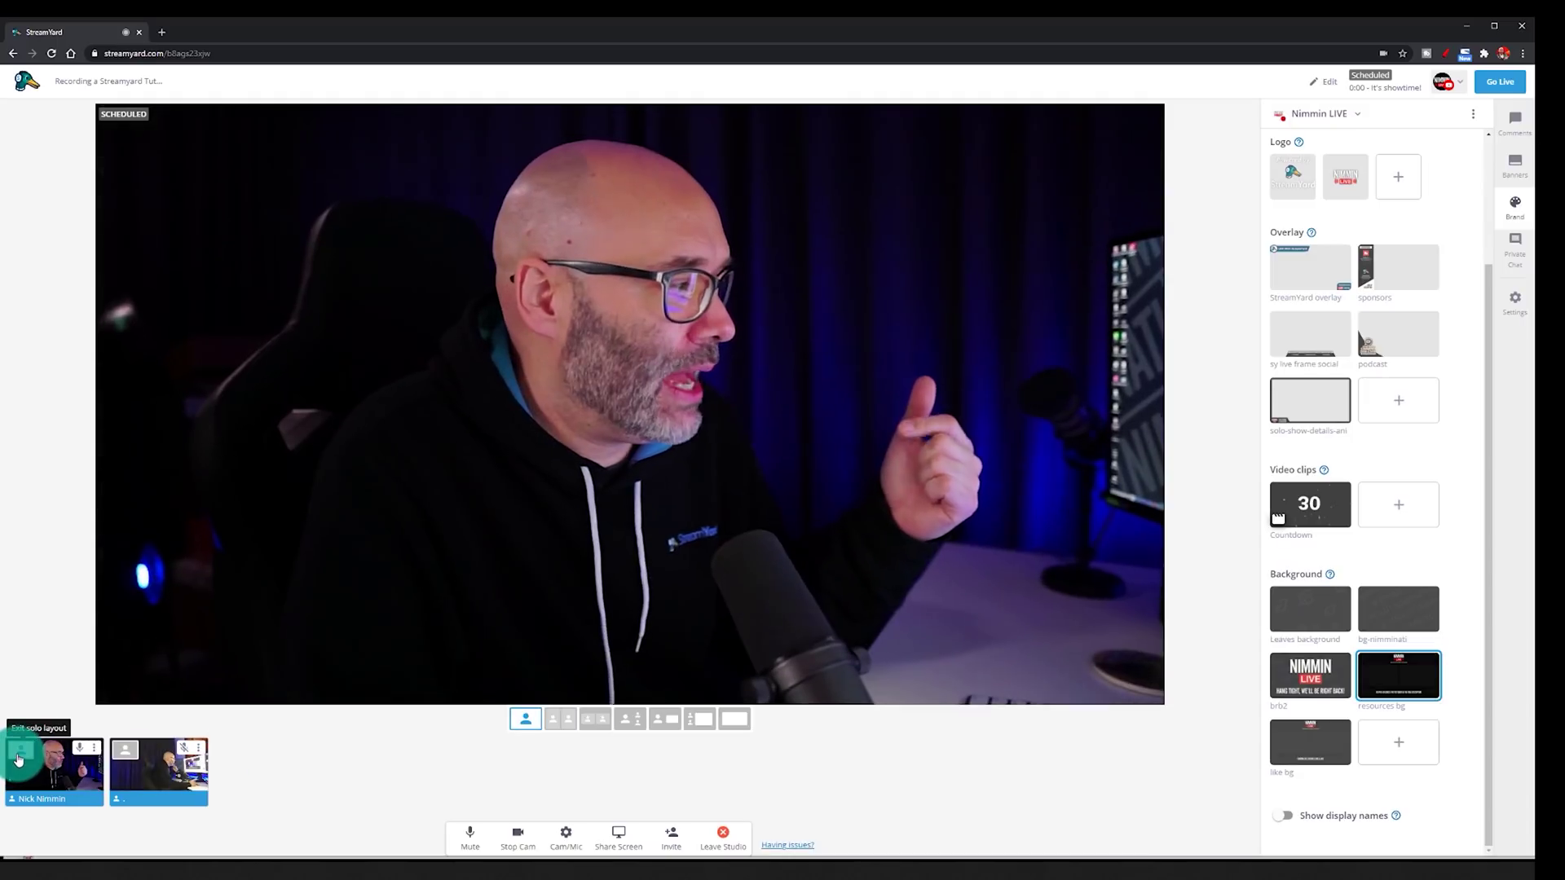
left_click(1409, 603)
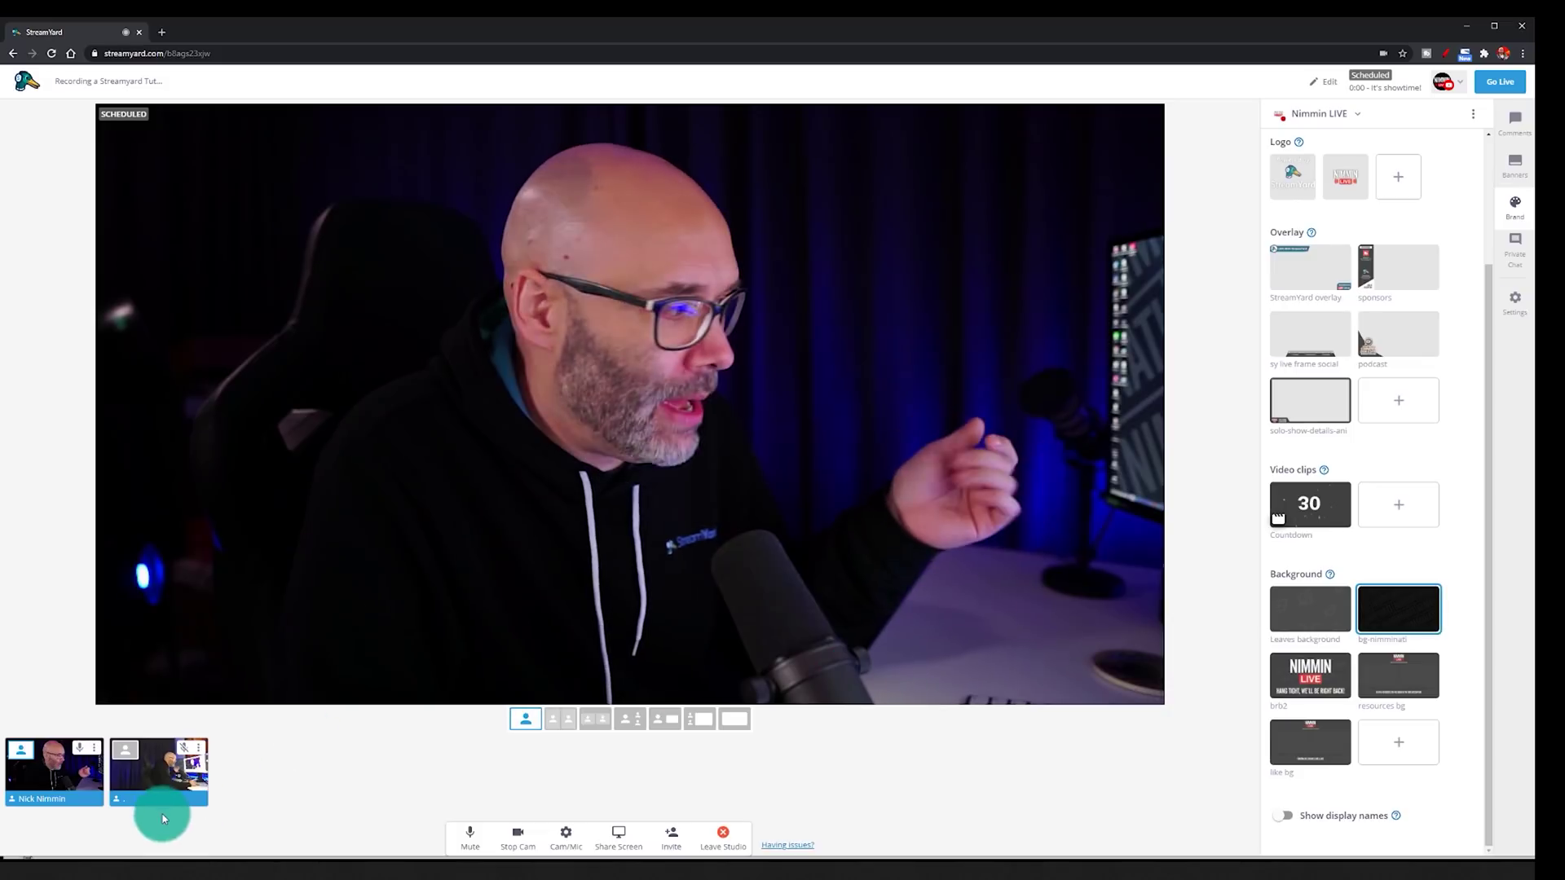
Step: Take the host's camera out of solo and switch to the layout with one large camera and smaller ones beside it
left_click(18, 753)
left_click(632, 721)
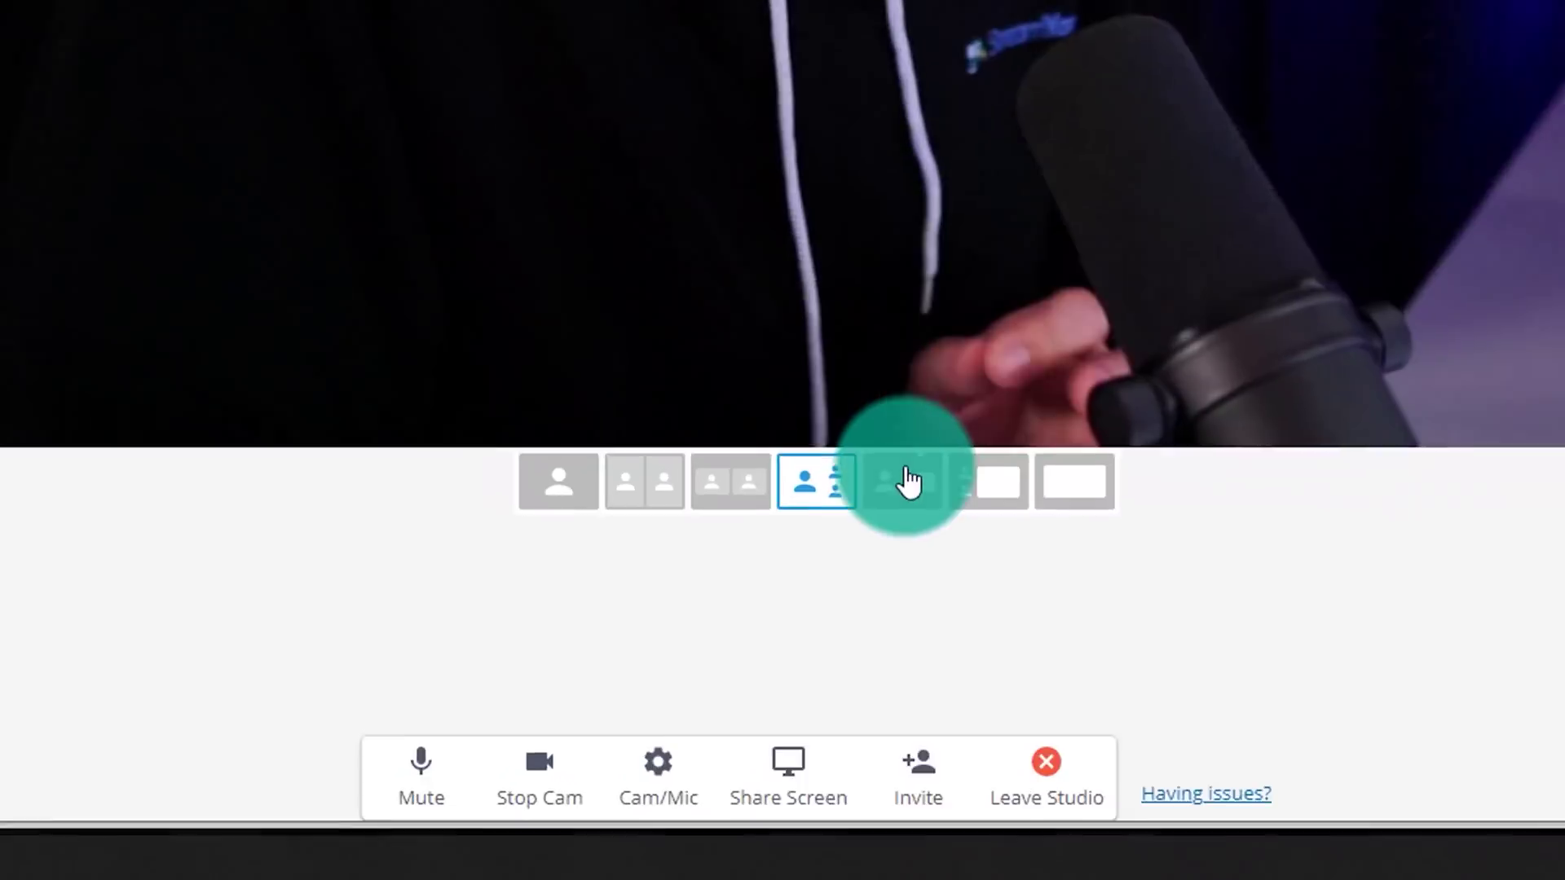
Step: Copy the studio's guest invite link to the clipboard, and look at the invitation once more before closing it
left_click(919, 774)
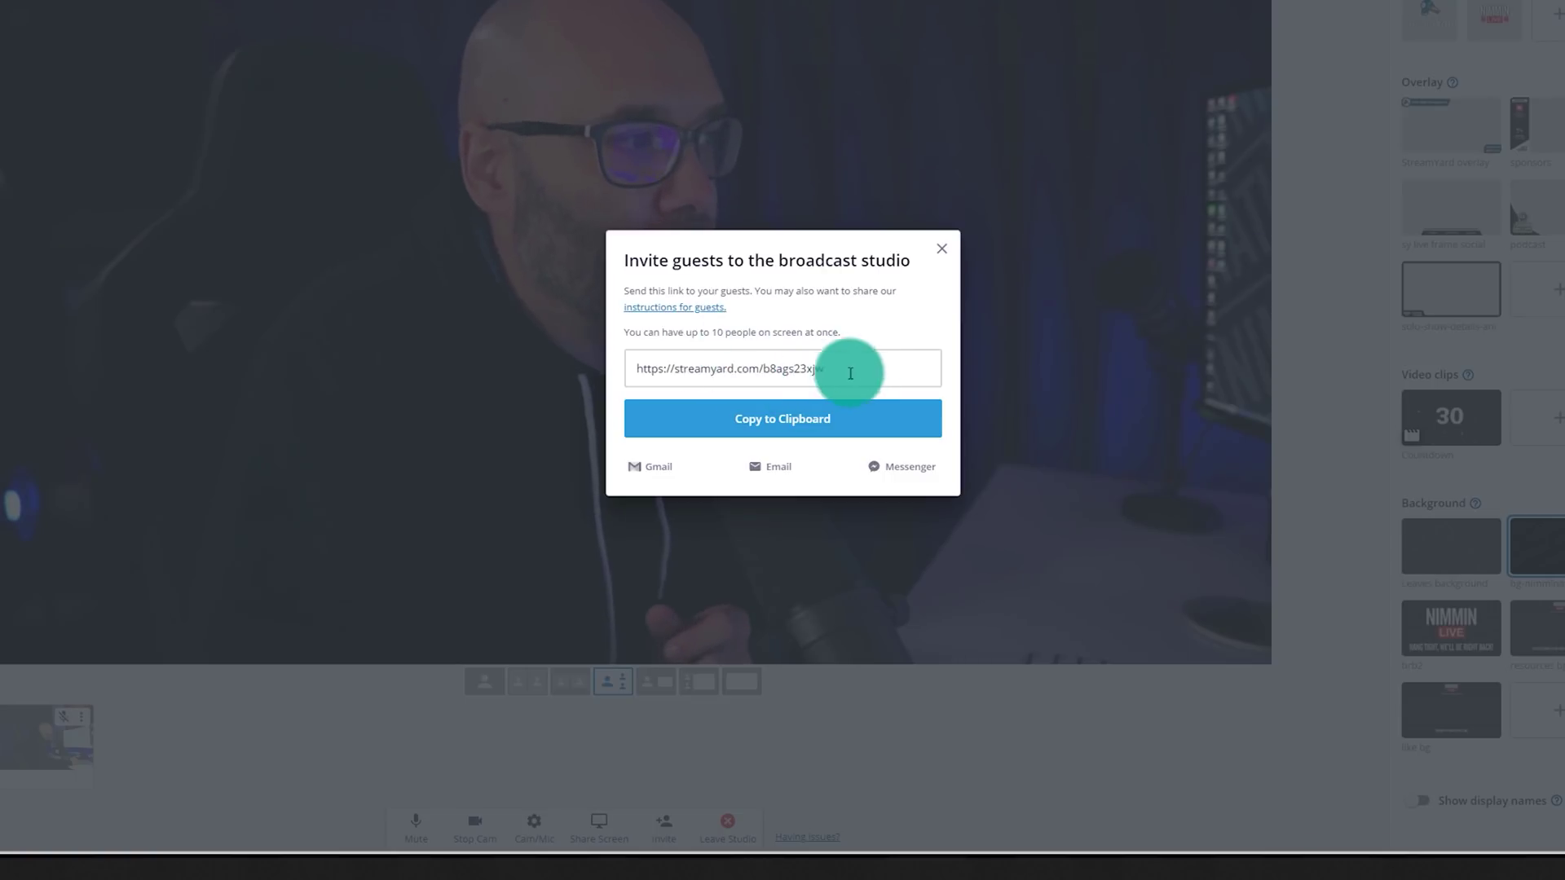
left_click(761, 432)
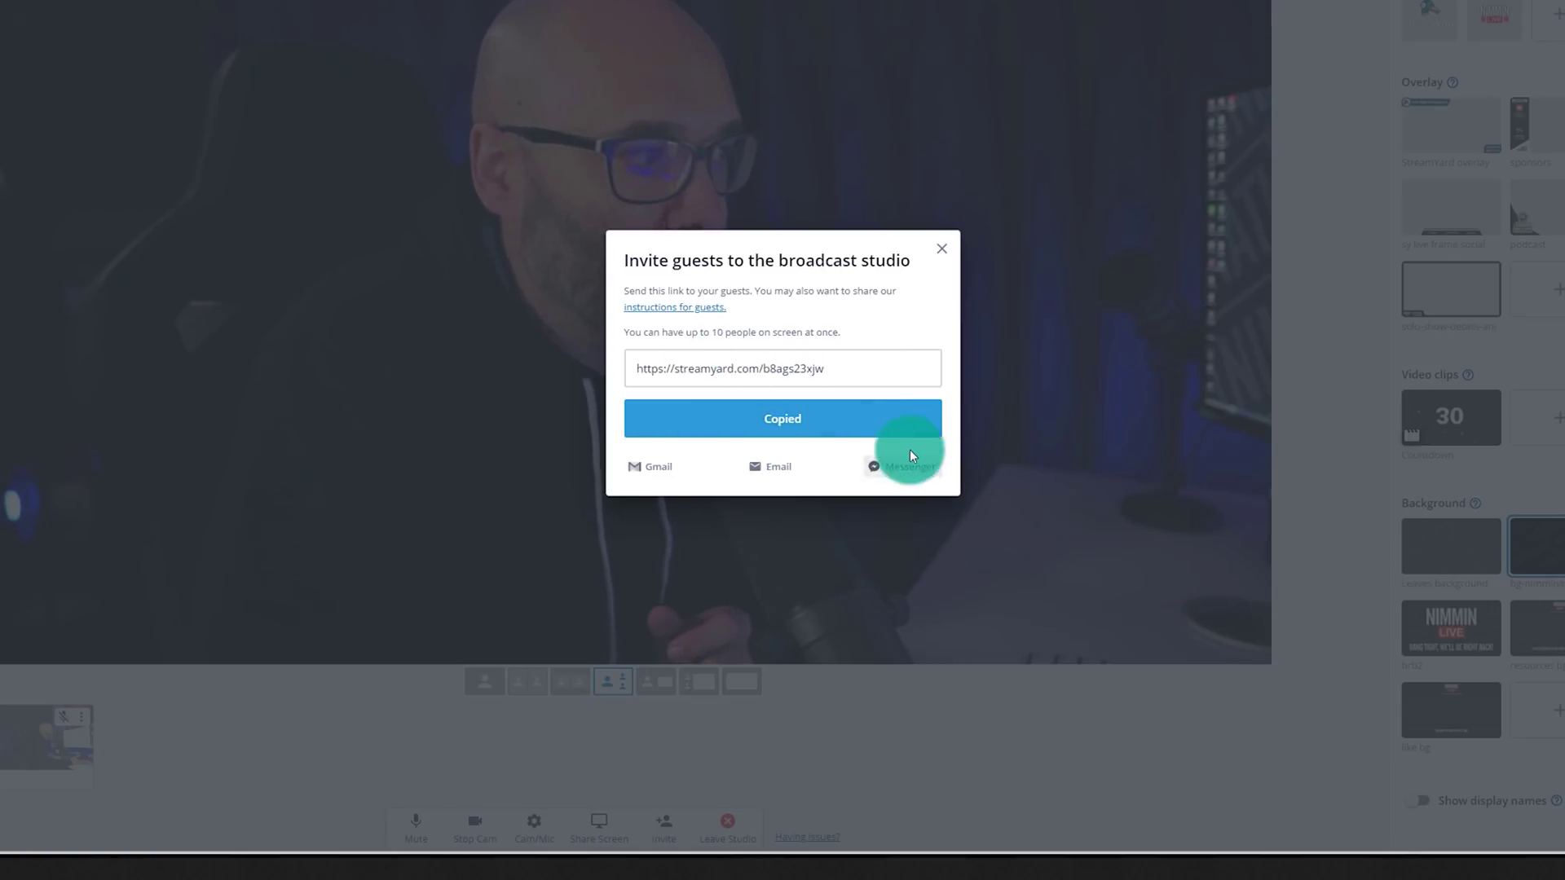
left_click(942, 248)
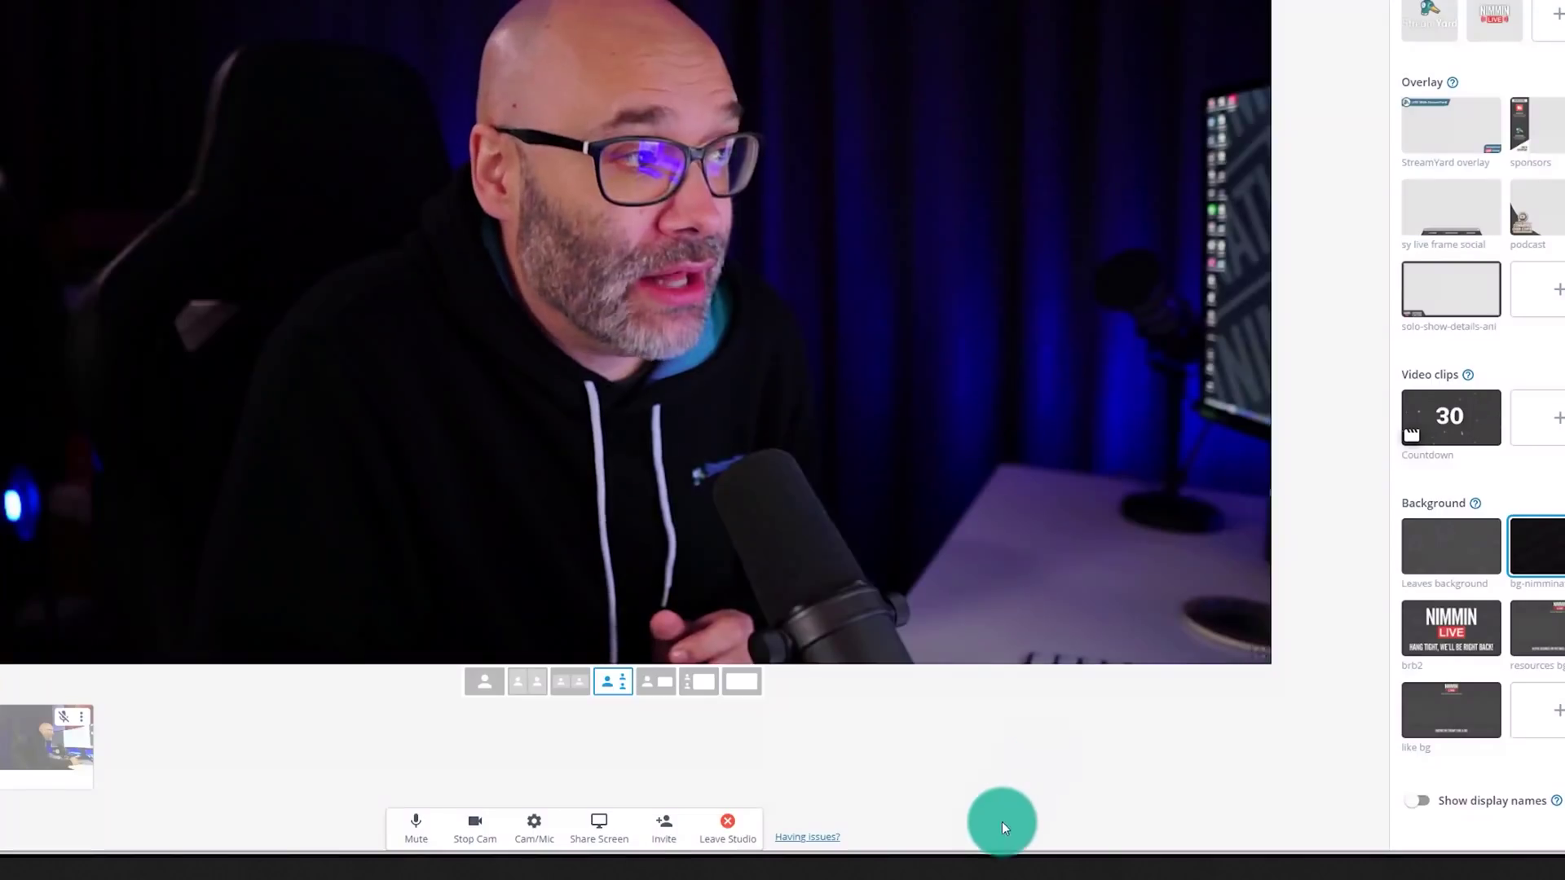
left_click(664, 823)
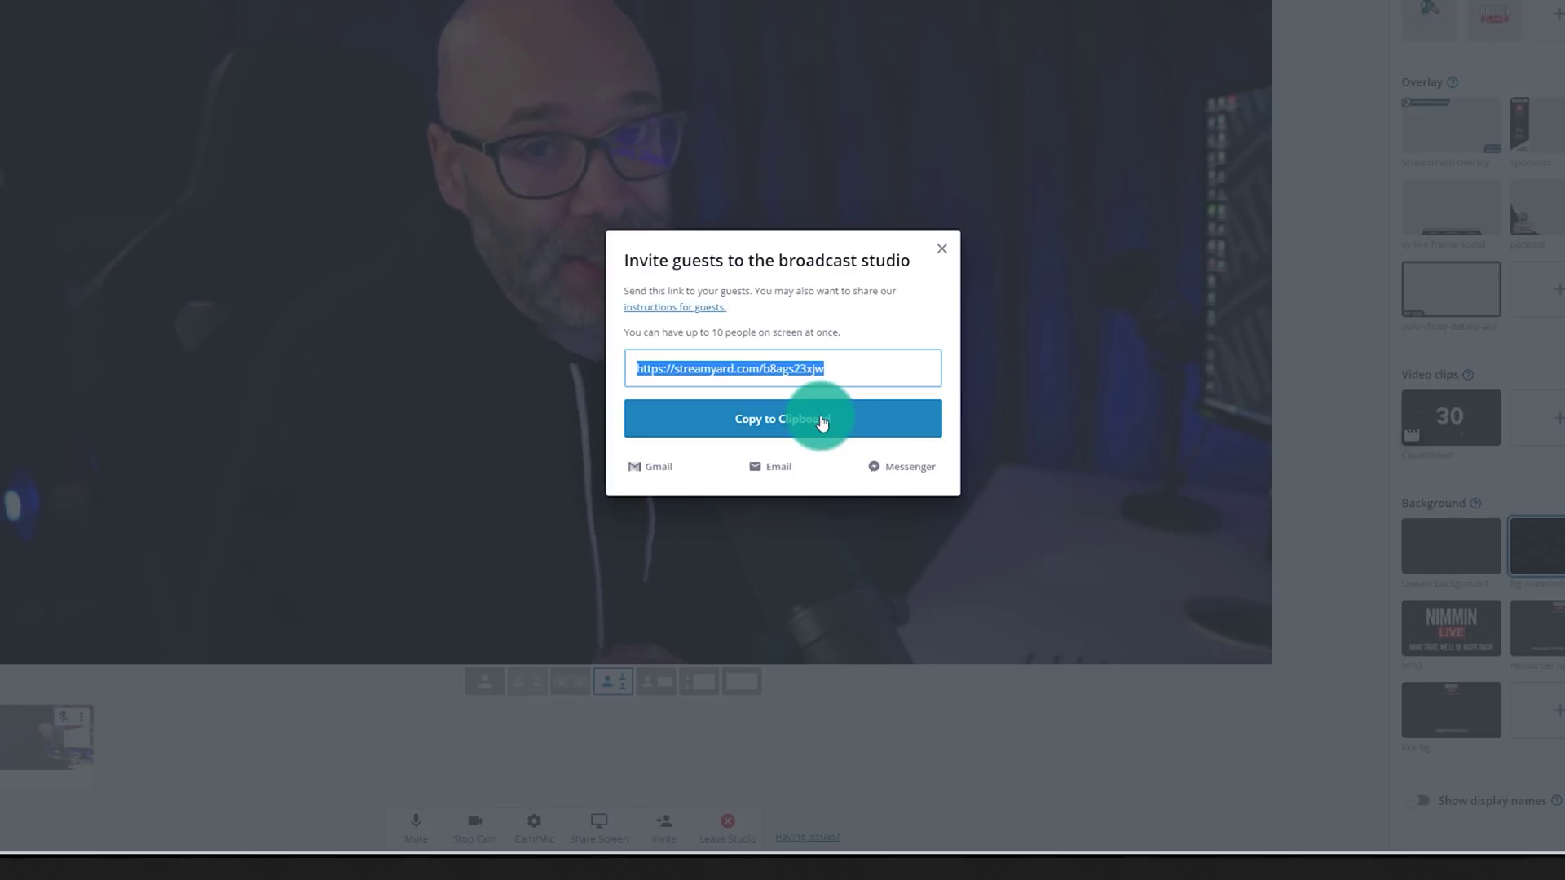
left_click(942, 249)
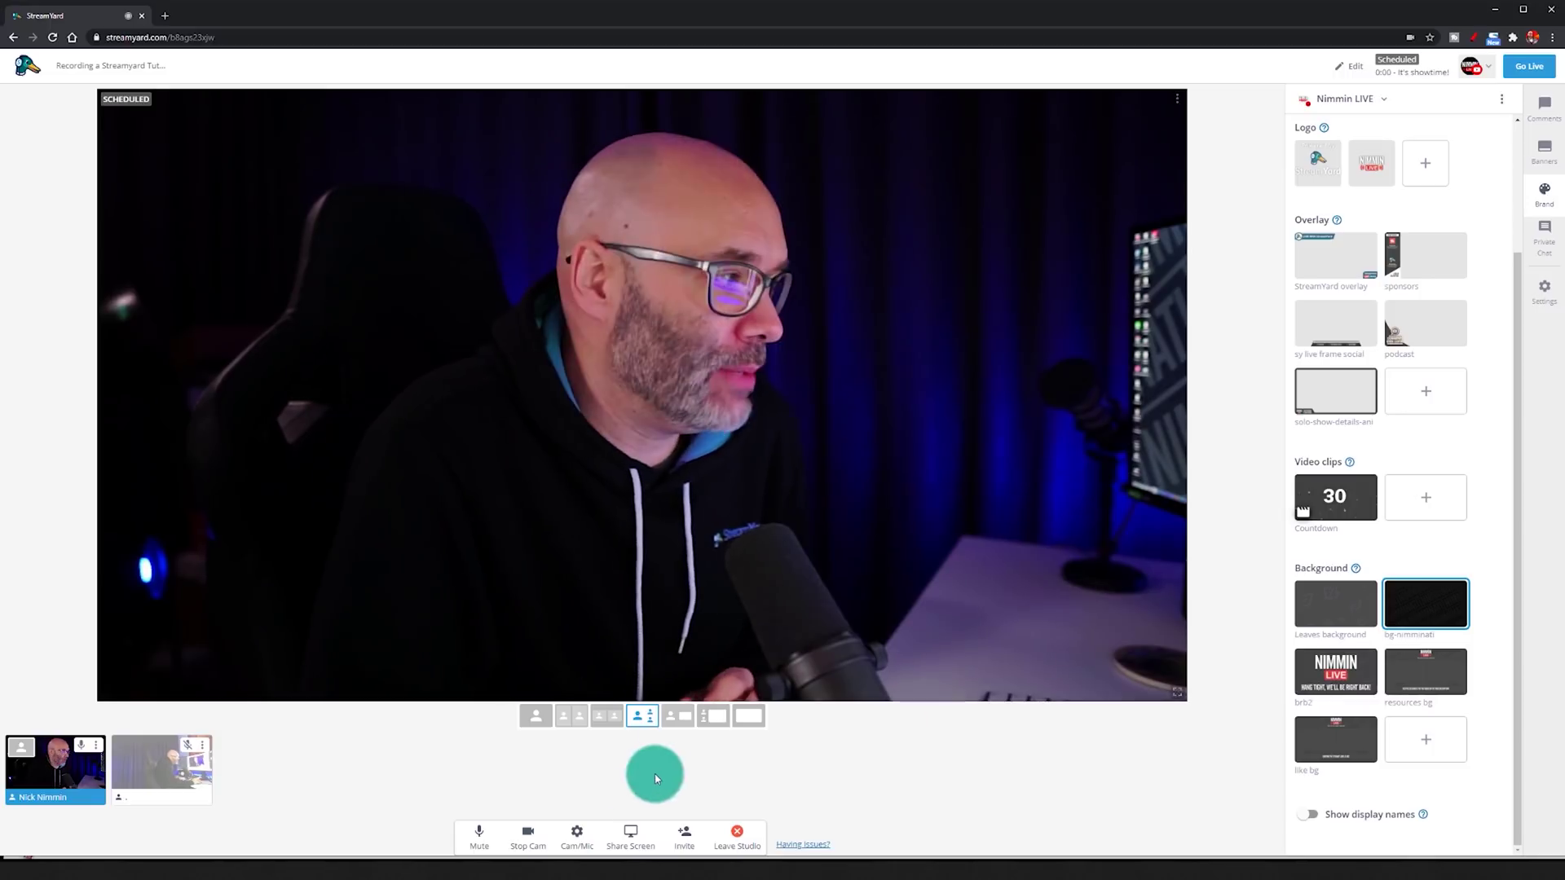
Step: Share the entire Screen 2 with the studio, without its audio
left_click(635, 836)
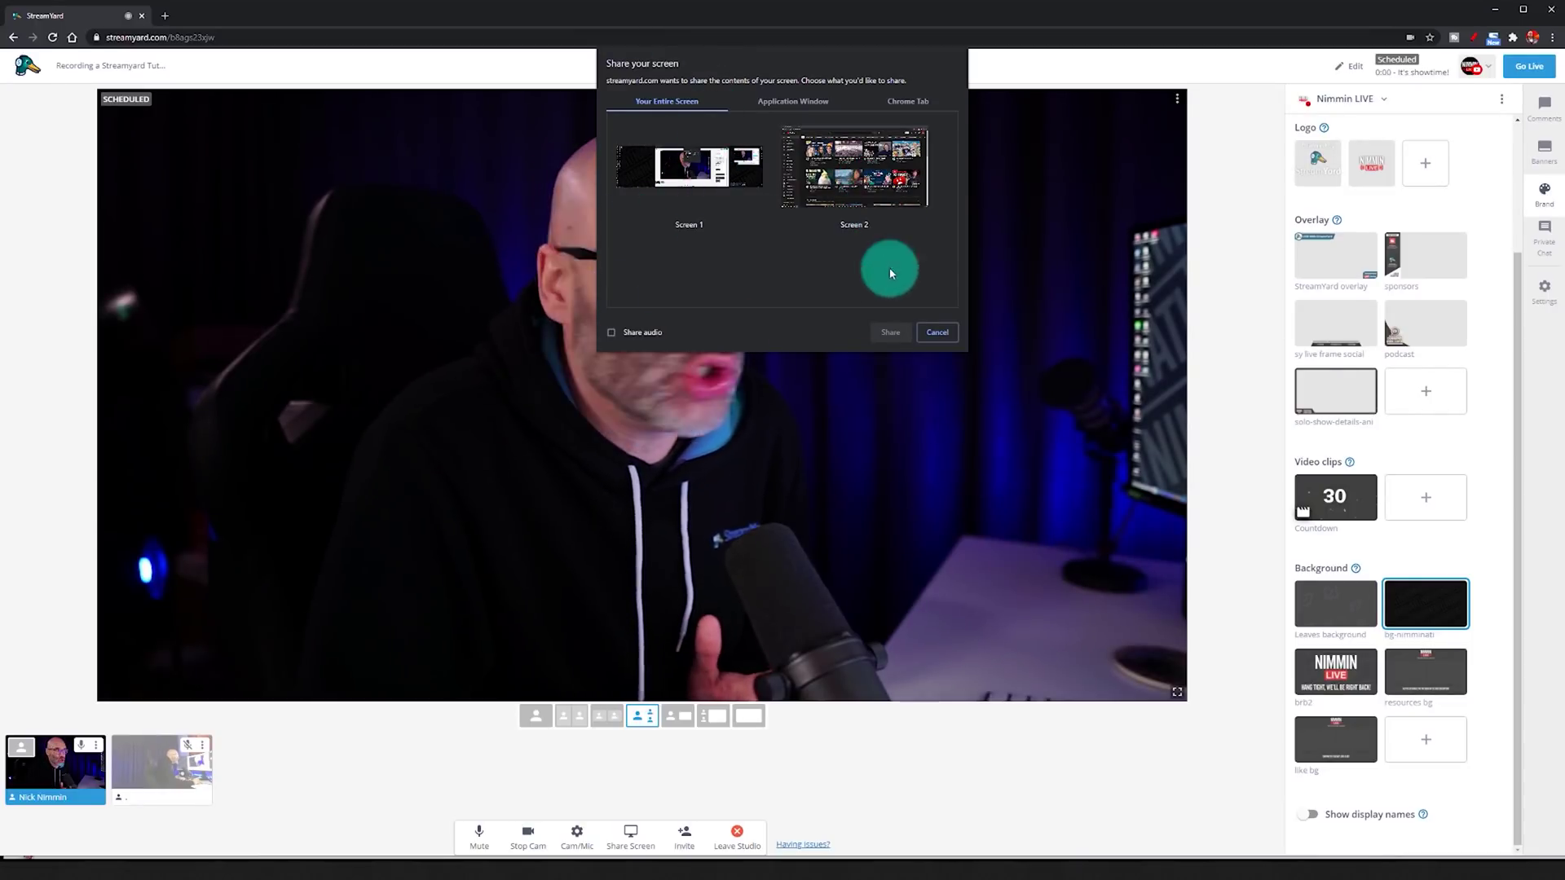
left_click(850, 193)
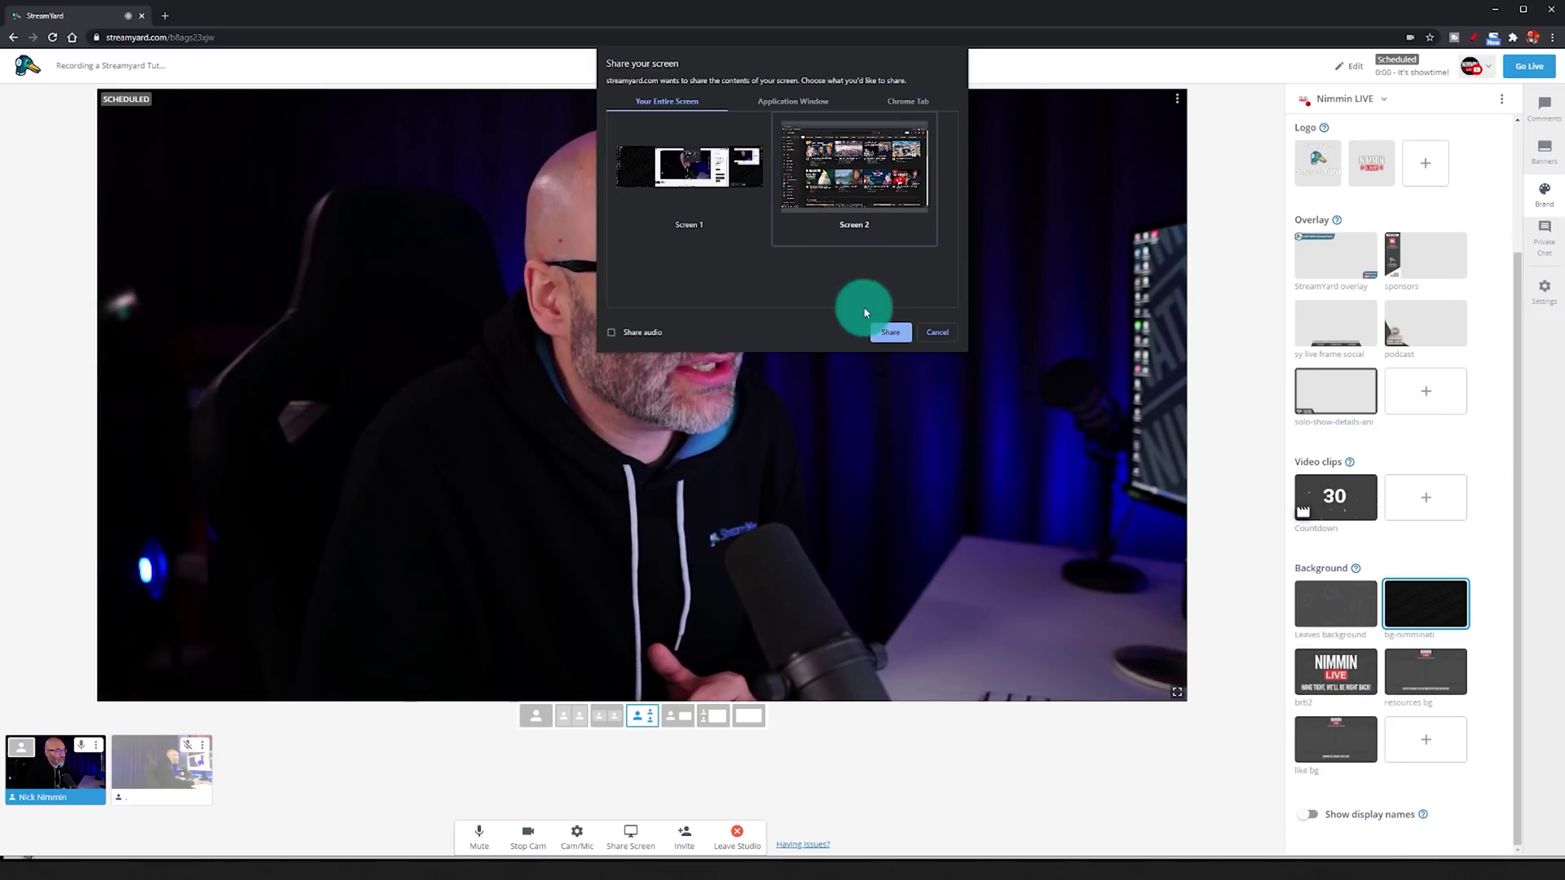
left_click(886, 335)
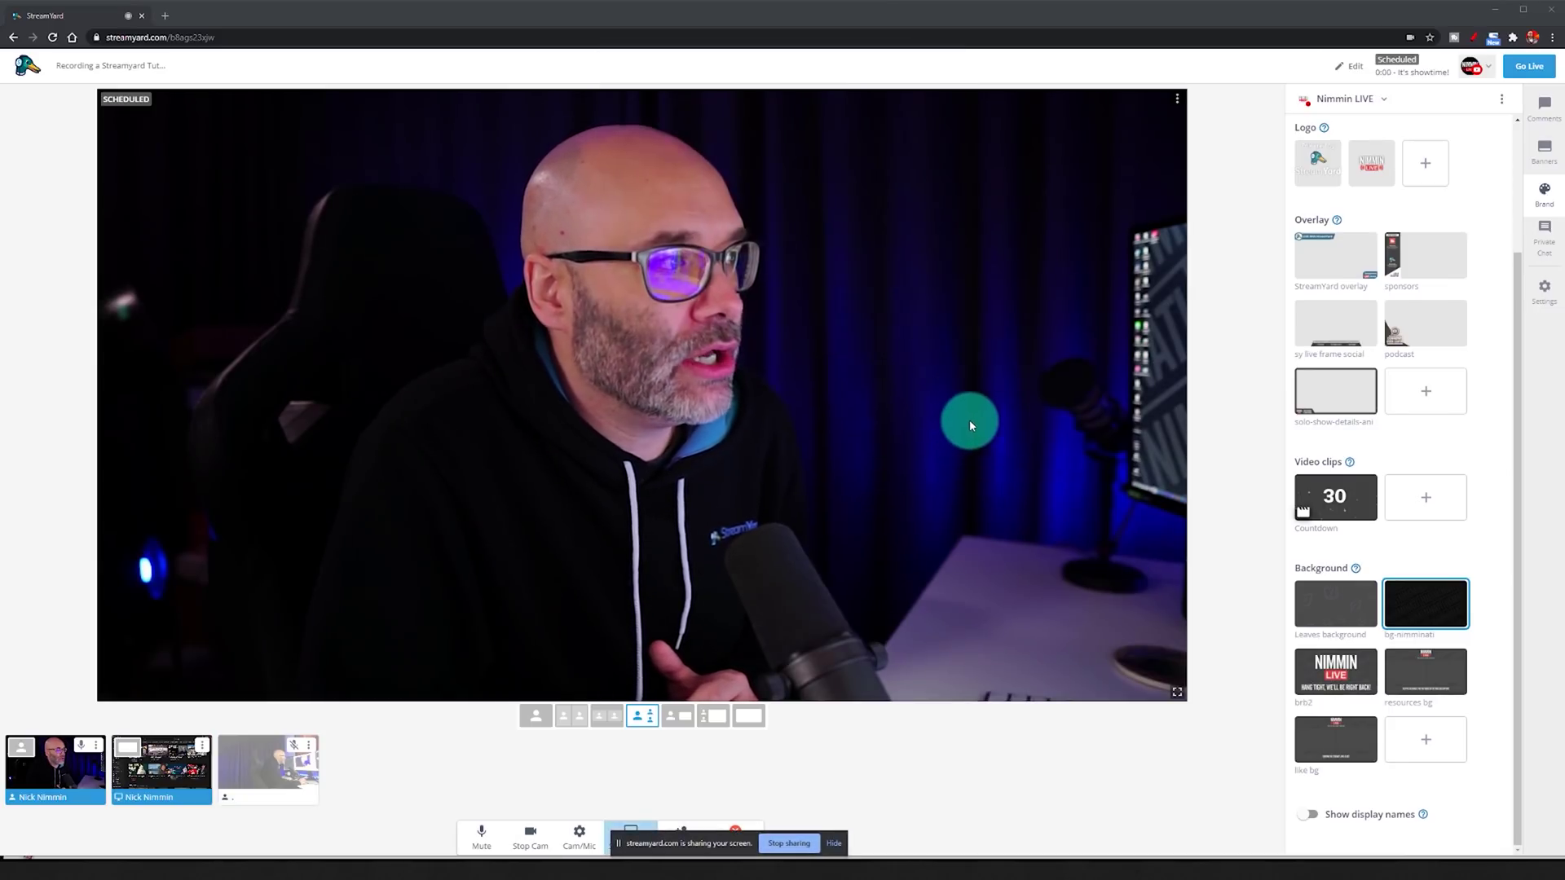
Step: Show the shared screen on the stream beside the host's camera, and take it off again
left_click(178, 784)
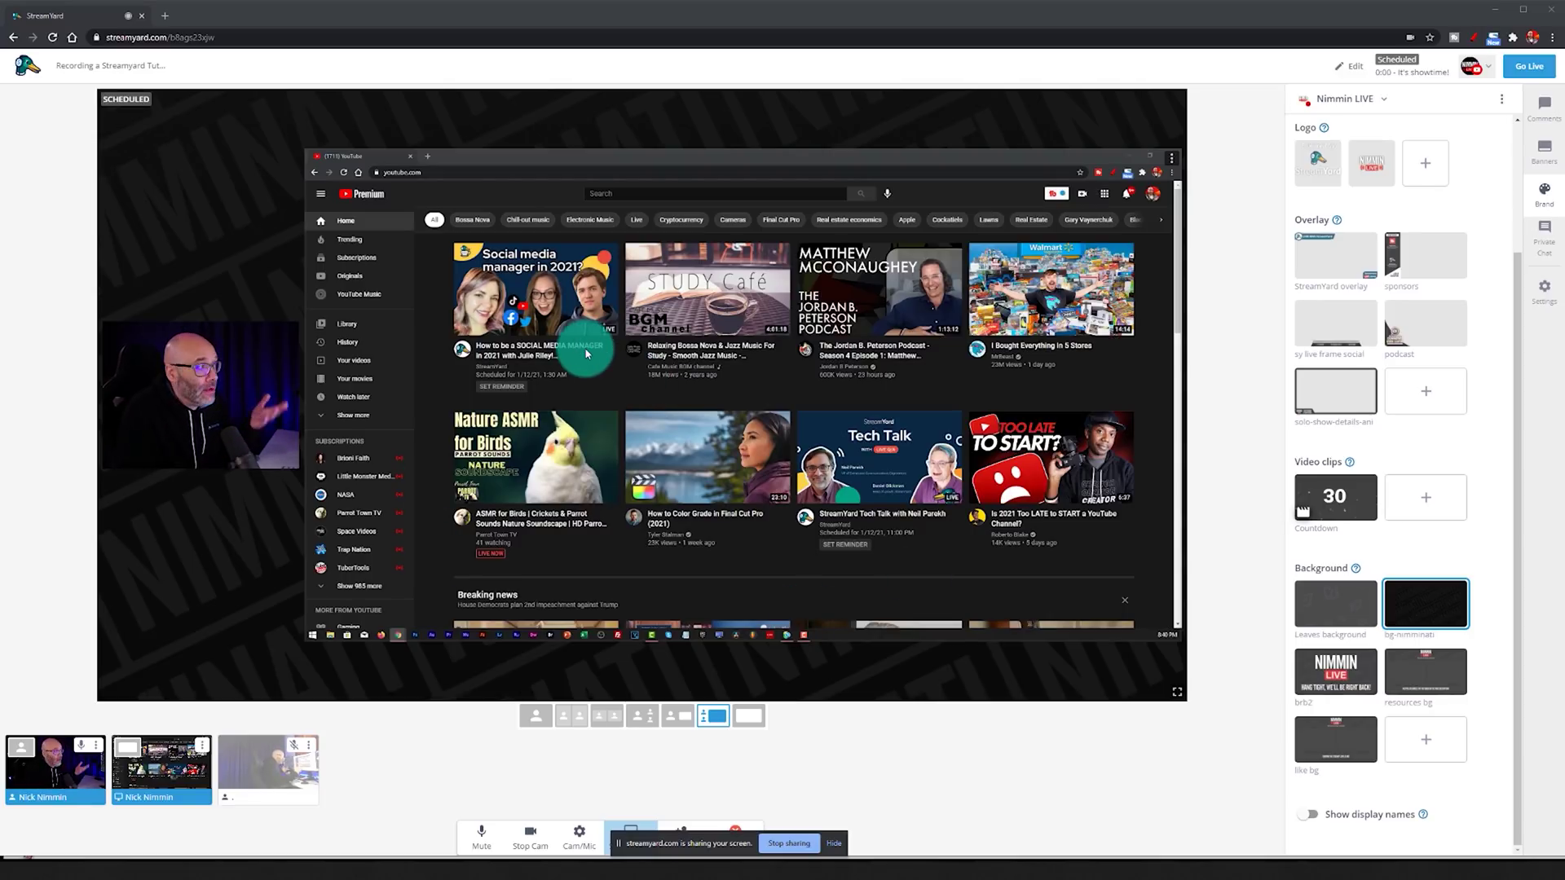
left_click(128, 751)
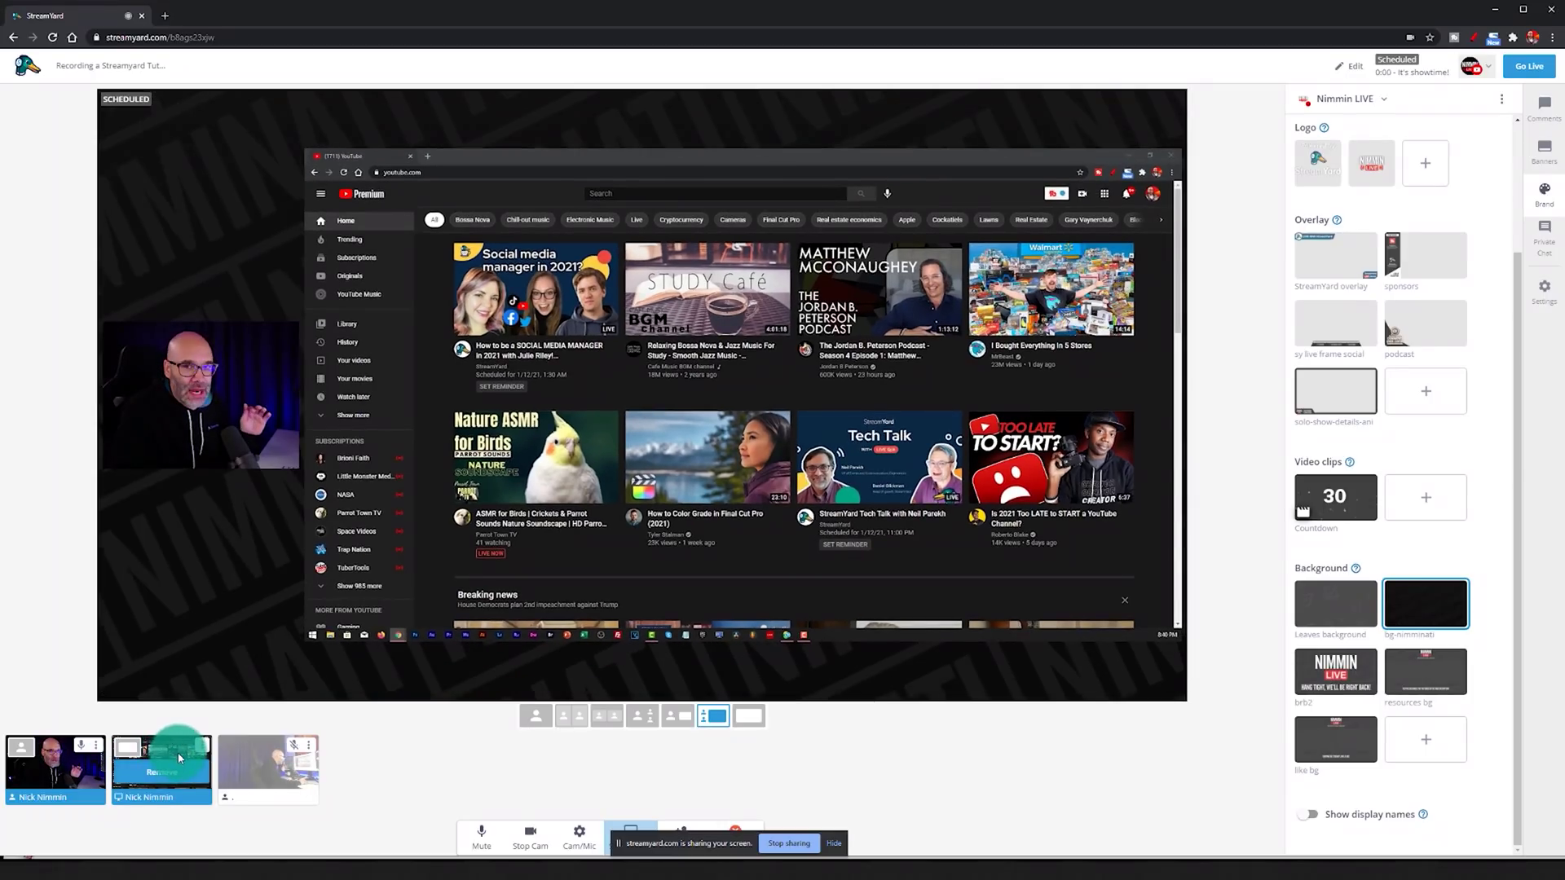
left_click(167, 784)
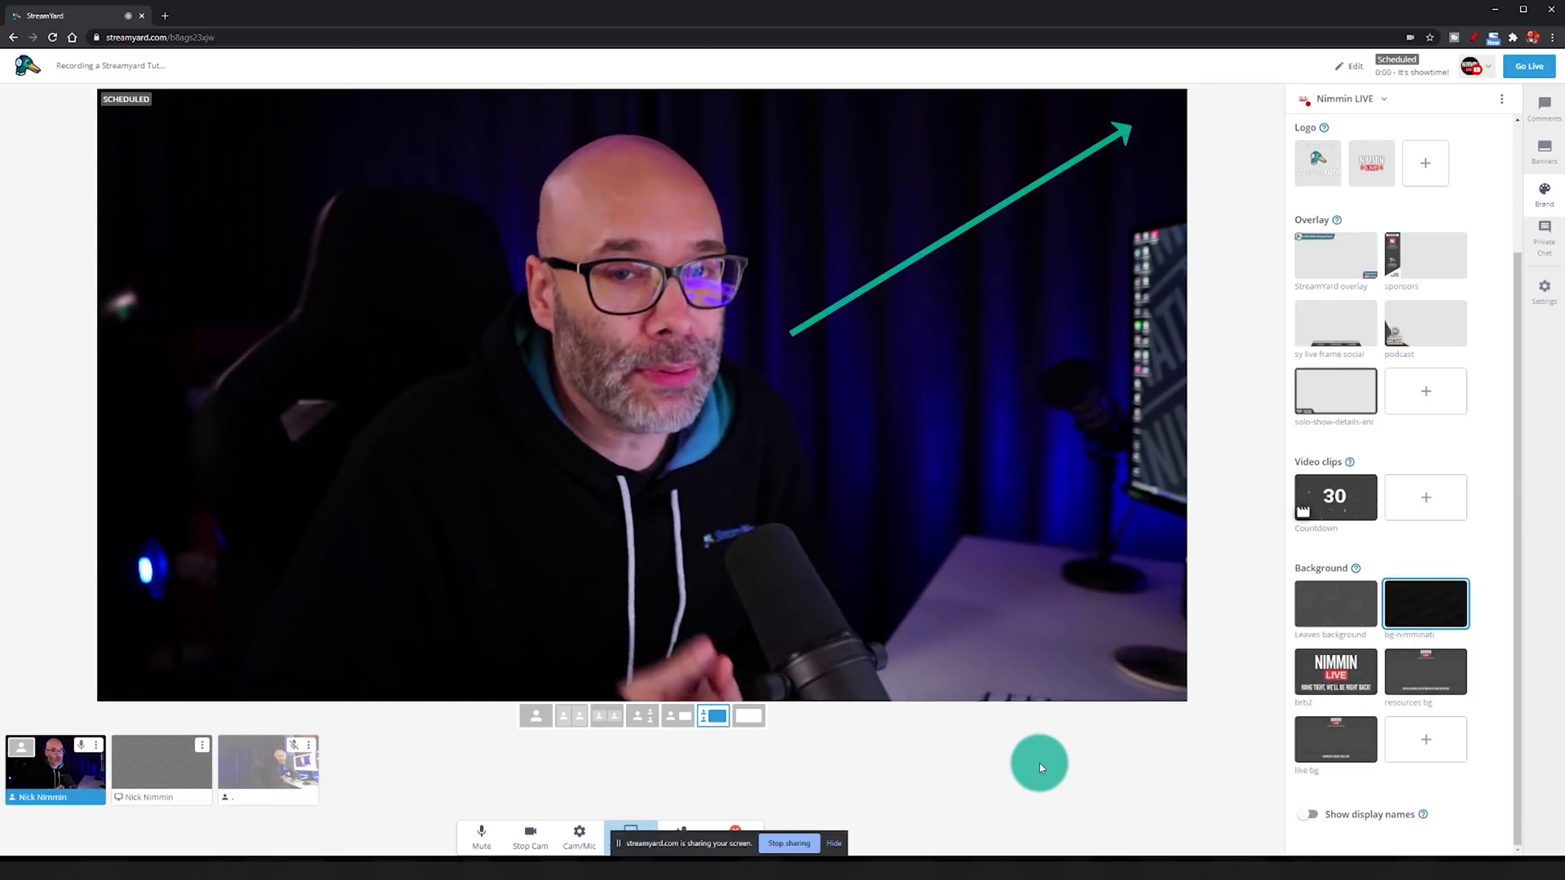
Step: Open the private chat with guests and look at its message field
left_click(1546, 245)
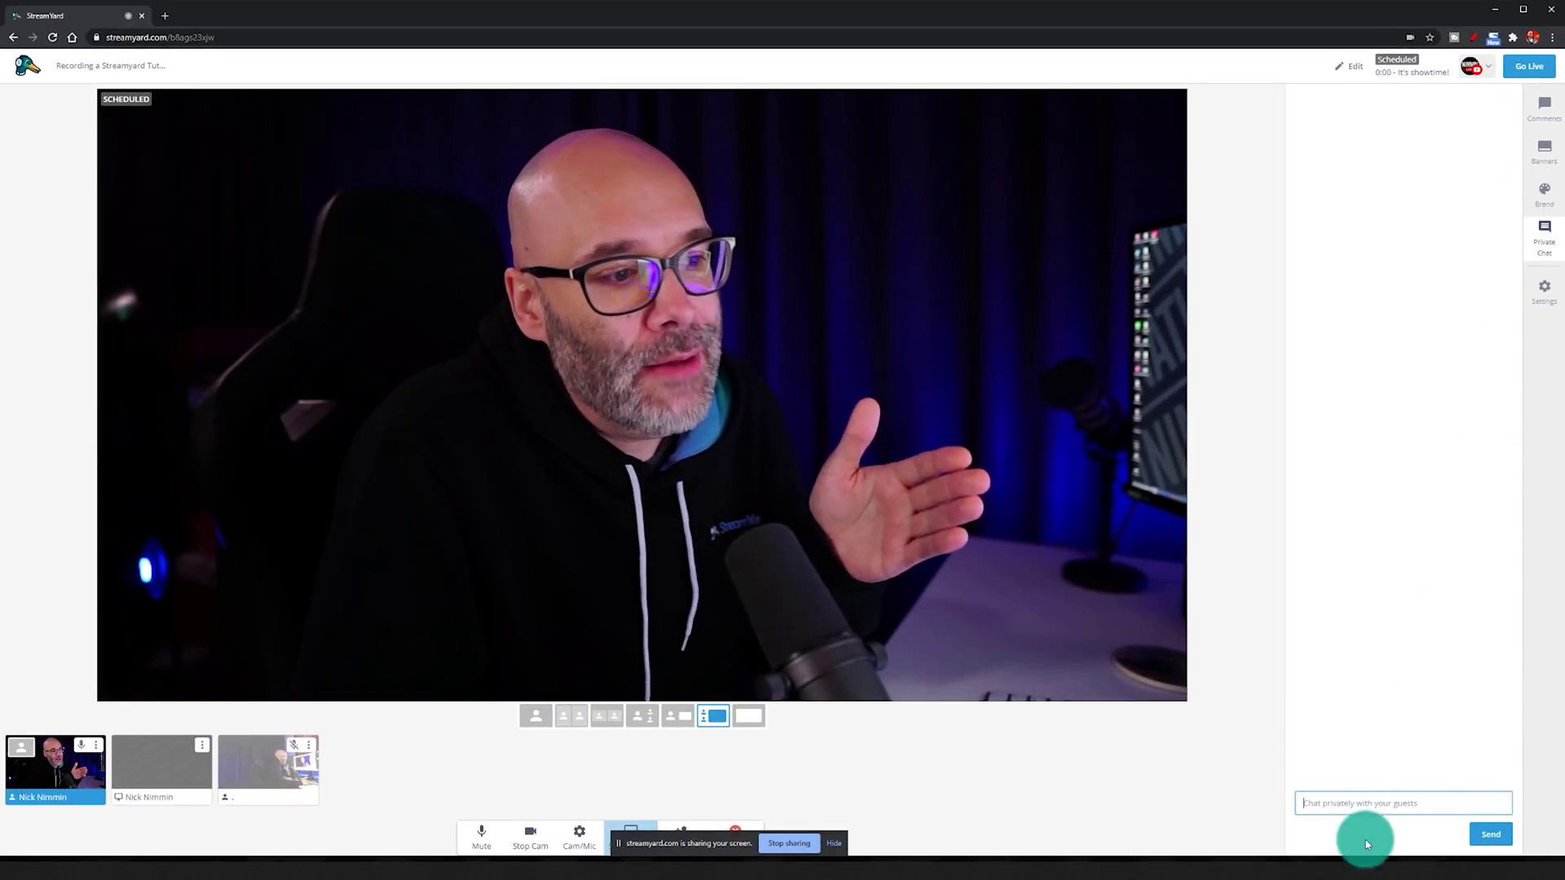
left_click(1361, 810)
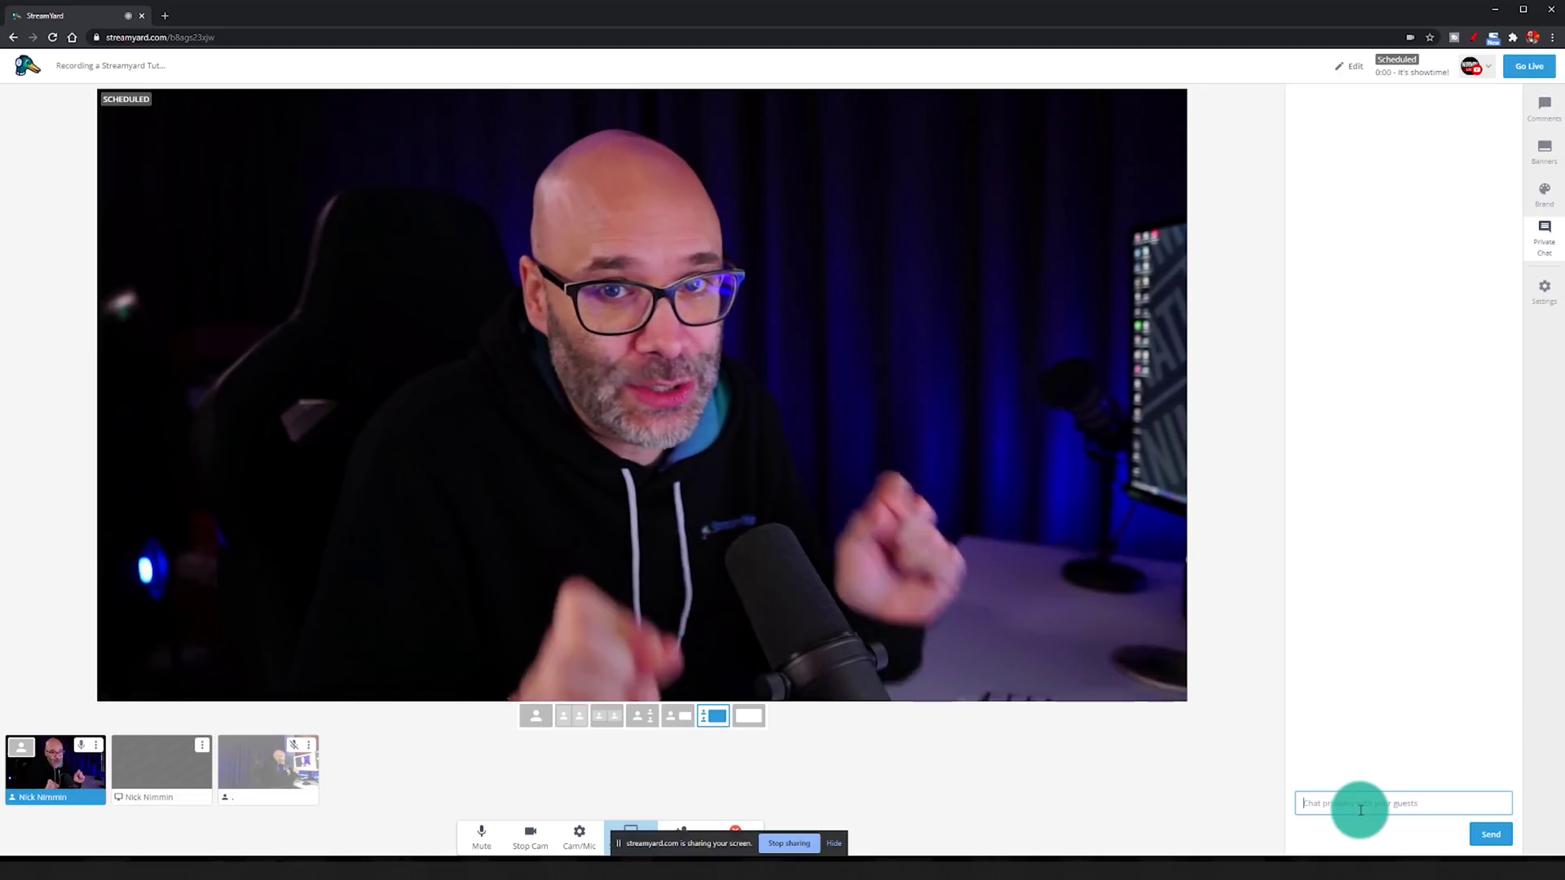
left_click(1380, 395)
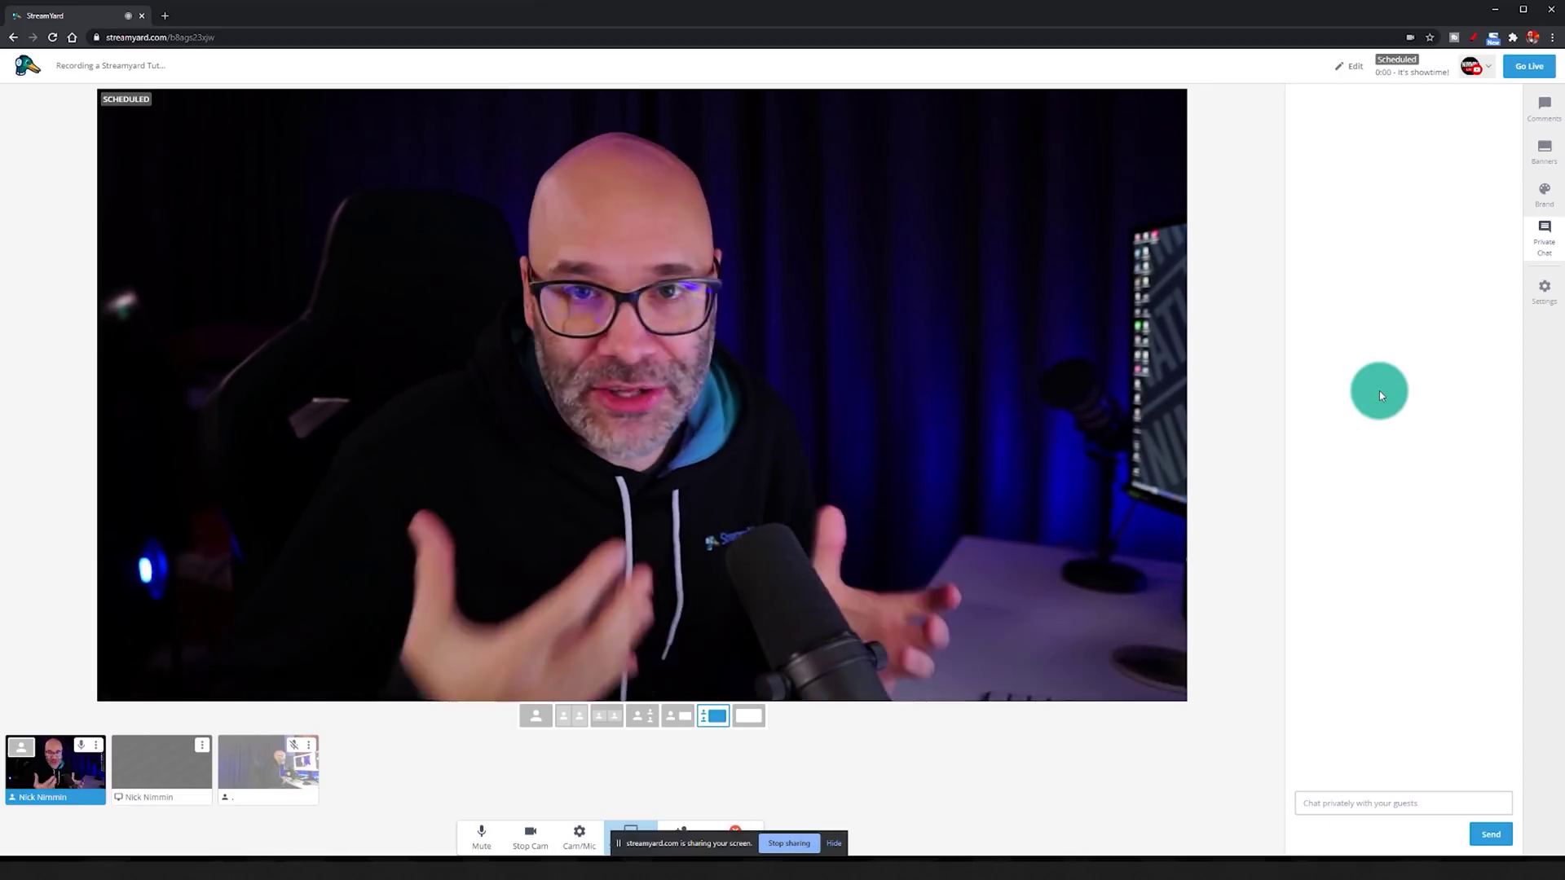